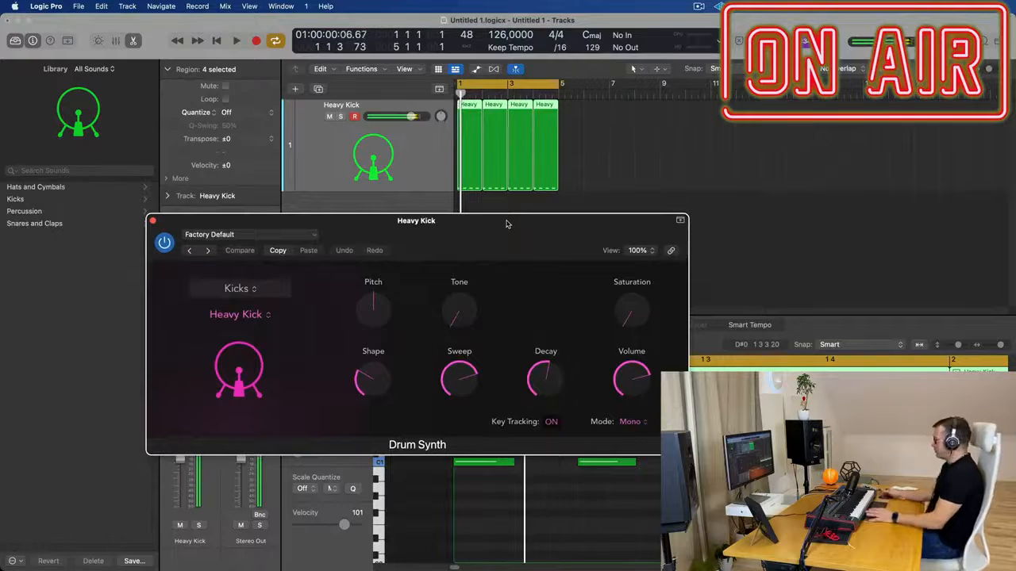
Start playback, zoom out the piano roll to show several bars, and shrink the Drum Synth window to 81%, placed clear of the regions
{"action": "left_click_drag", "start_coordinate": [506, 224], "coordinate": [372, 183]}
{"action": "key", "text": "space"}
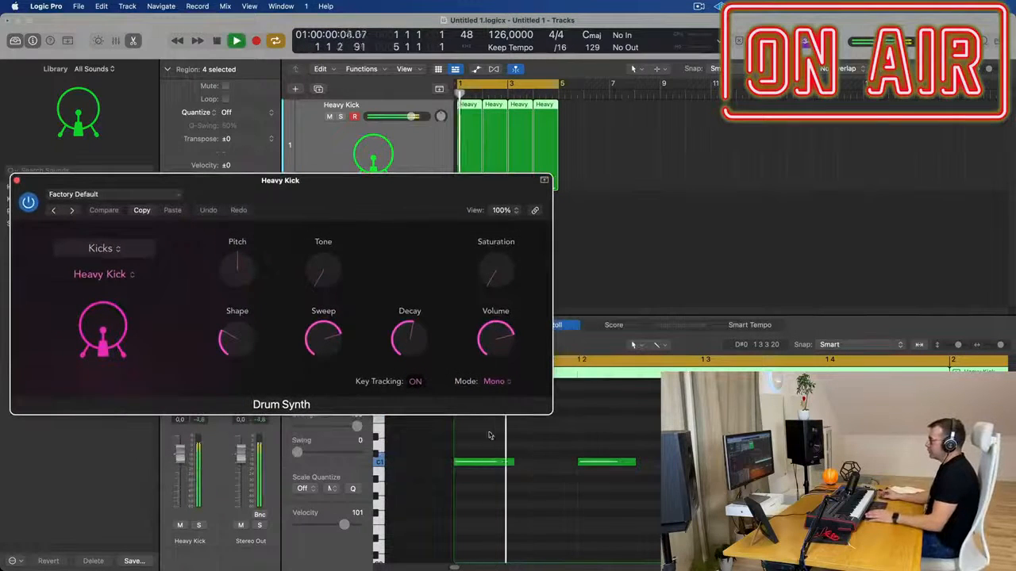
{"action": "scroll", "coordinate": [538, 487], "scroll_direction": "down", "scroll_amount": 5}
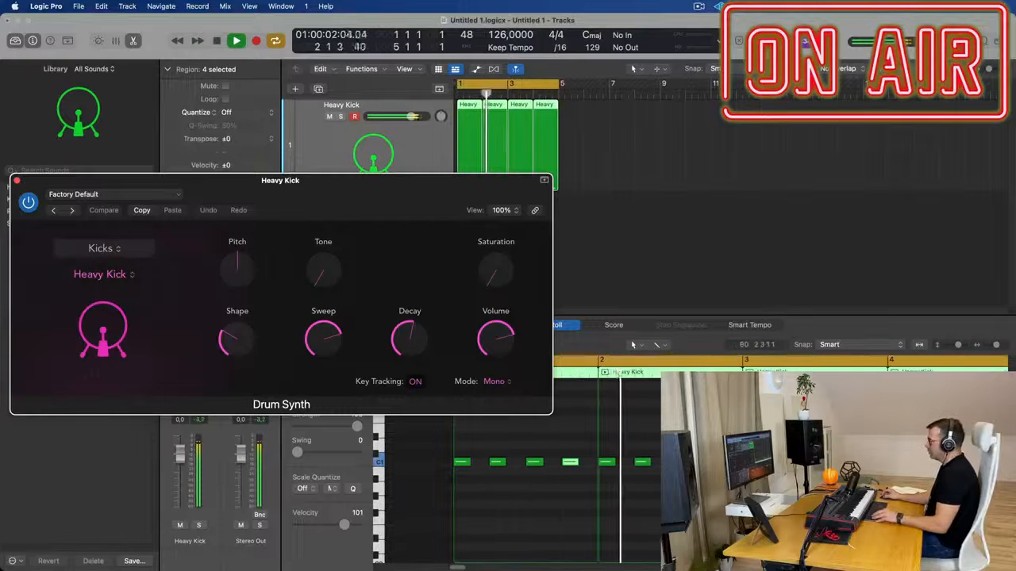
{"action": "left_click_drag", "start_coordinate": [400, 185], "coordinate": [417, 82]}
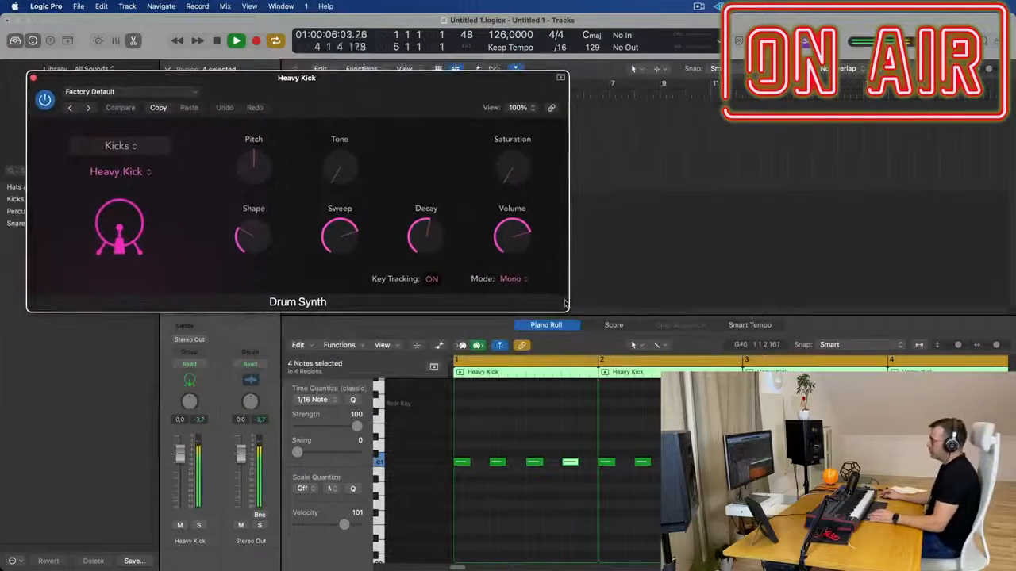
{"action": "left_click_drag", "start_coordinate": [484, 90], "coordinate": [439, 177]}
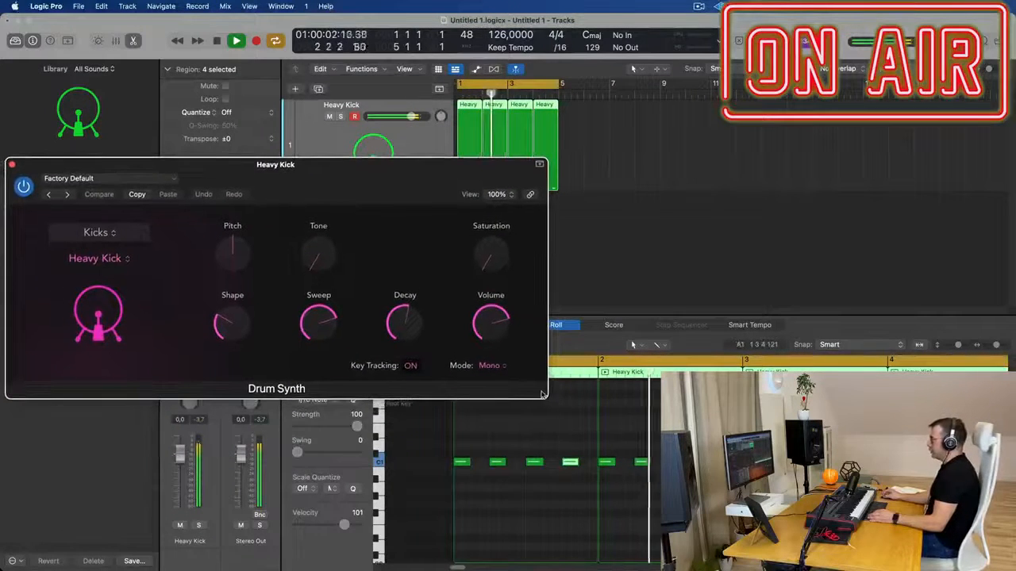
{"action": "left_click_drag", "start_coordinate": [545, 395], "coordinate": [443, 372]}
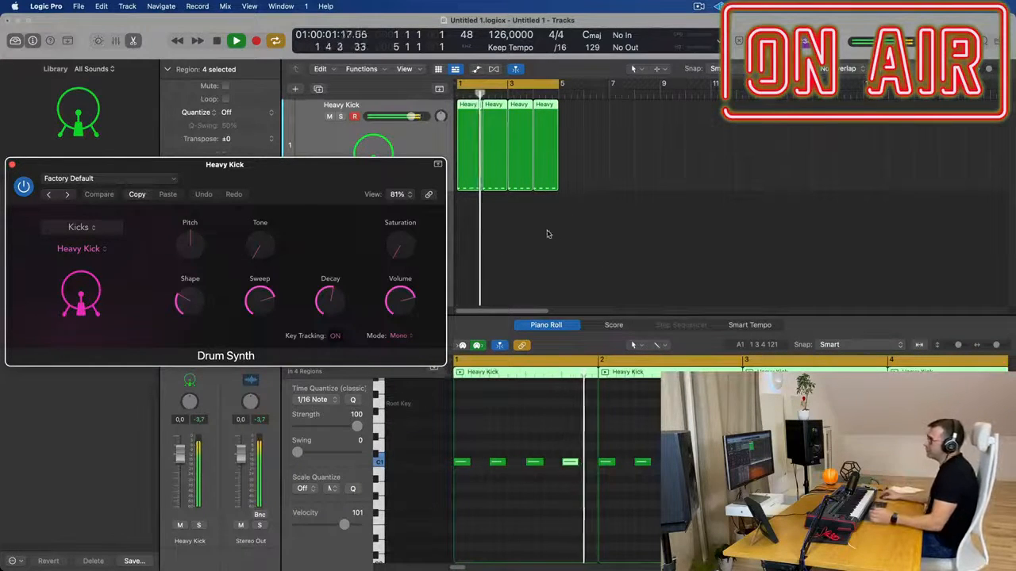
{"action": "mouse_move", "coordinate": [293, 164]}
{"action": "left_mouse_down"}
{"action": "mouse_move", "coordinate": [319, 166]}
{"action": "mouse_move", "coordinate": [280, 157]}
{"action": "mouse_move", "coordinate": [294, 146]}
{"action": "left_mouse_up"}
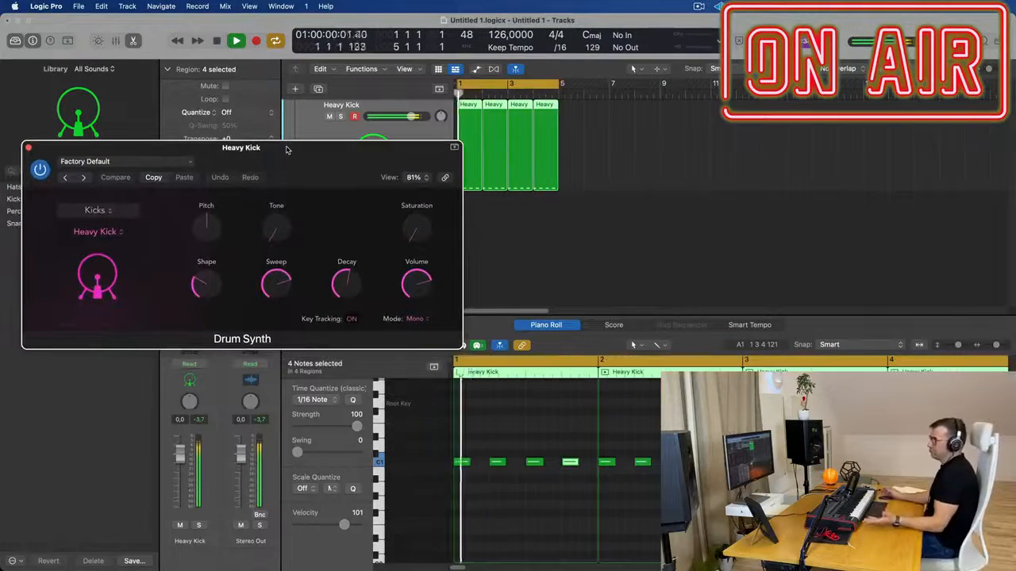
Shorten the Heavy Kick's Decay to 43.5% and add a little Saturation
{"action": "mouse_move", "coordinate": [358, 276]}
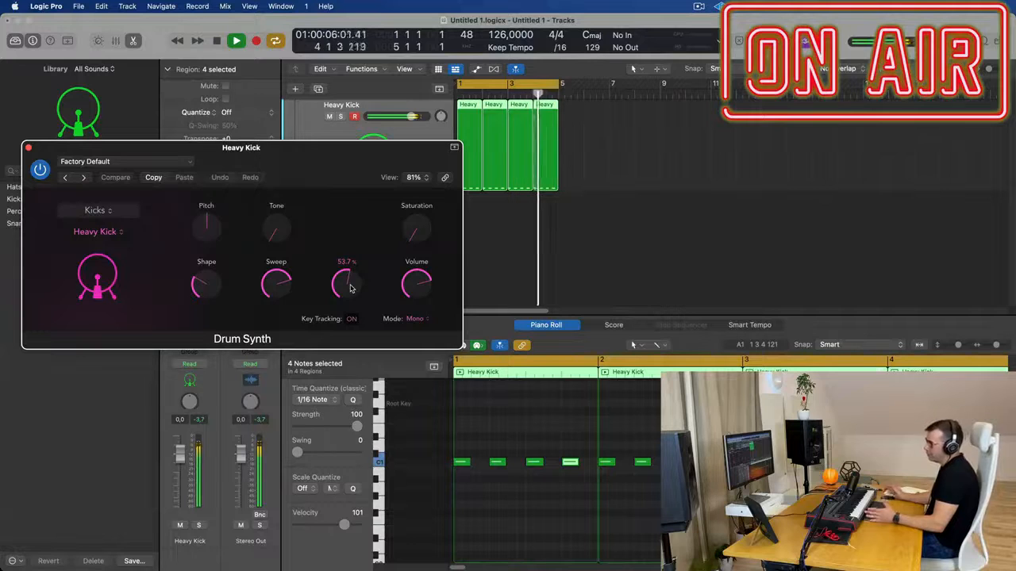
{"action": "mouse_move", "coordinate": [351, 289]}
{"action": "left_mouse_down"}
{"action": "mouse_move", "coordinate": [351, 265]}
{"action": "mouse_move", "coordinate": [352, 343]}
{"action": "mouse_move", "coordinate": [353, 291]}
{"action": "left_mouse_up"}
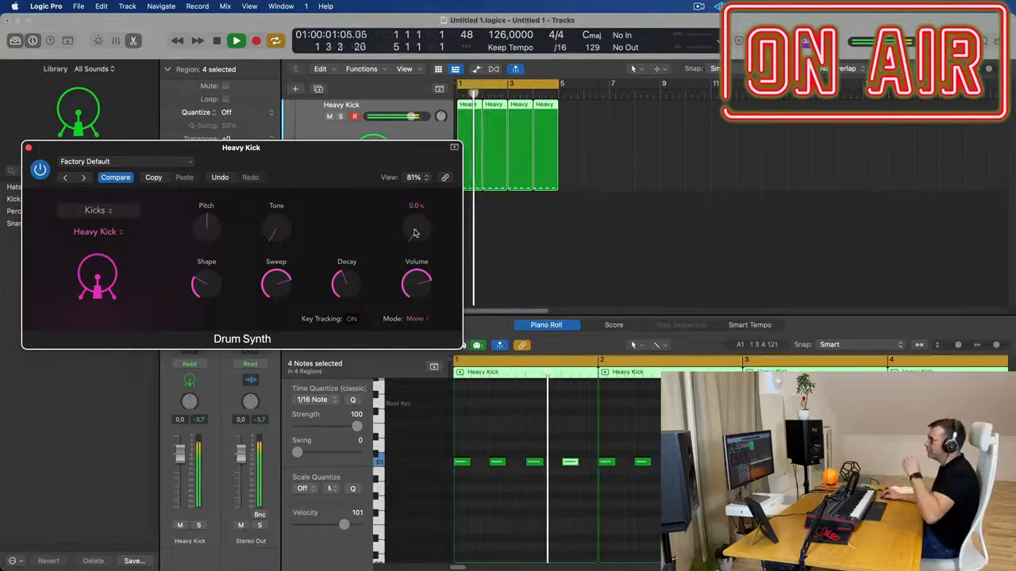
{"action": "left_click_drag", "start_coordinate": [413, 233], "coordinate": [414, 216]}
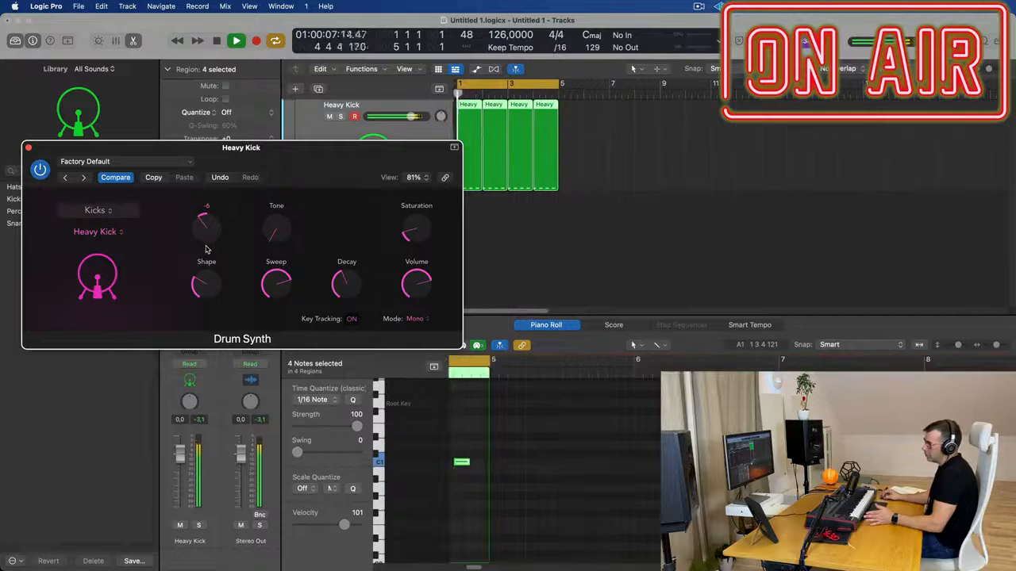
Try the Heavy Kick's Pitch at -12, then return it to 0
{"action": "left_click_drag", "start_coordinate": [201, 228], "coordinate": [202, 246]}
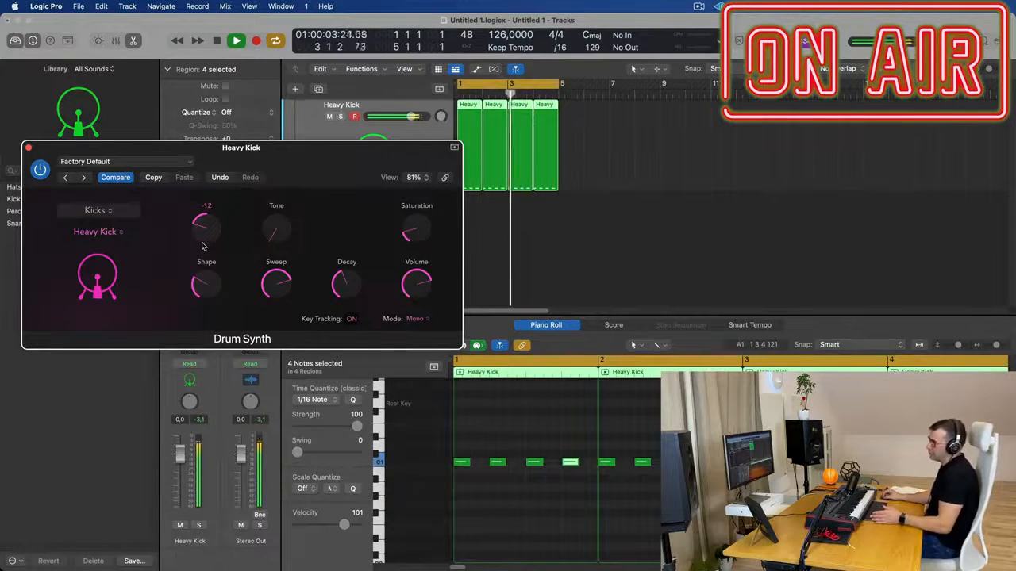
{"action": "left_click_drag", "start_coordinate": [202, 246], "coordinate": [212, 207]}
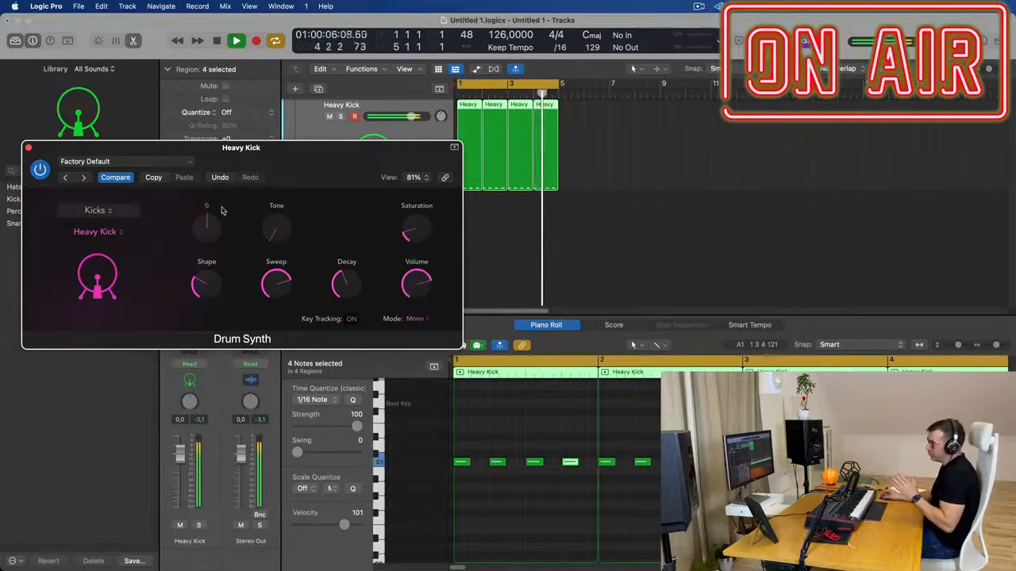
Raise the Heavy Kick's Tone to about 34% and its Shape to 35.5%
{"action": "left_click_drag", "start_coordinate": [270, 229], "coordinate": [284, 186]}
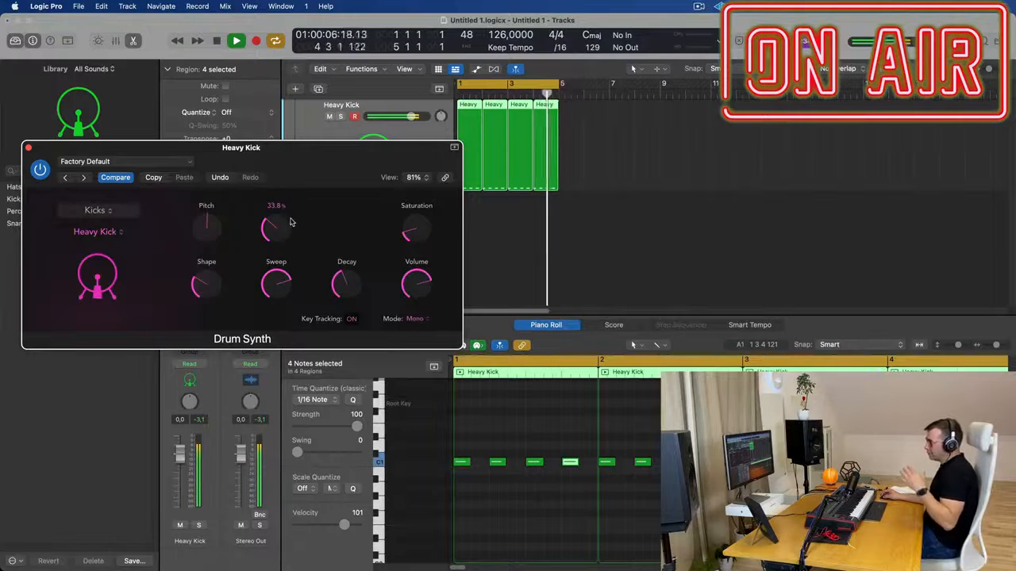
{"action": "left_click_drag", "start_coordinate": [278, 228], "coordinate": [282, 224]}
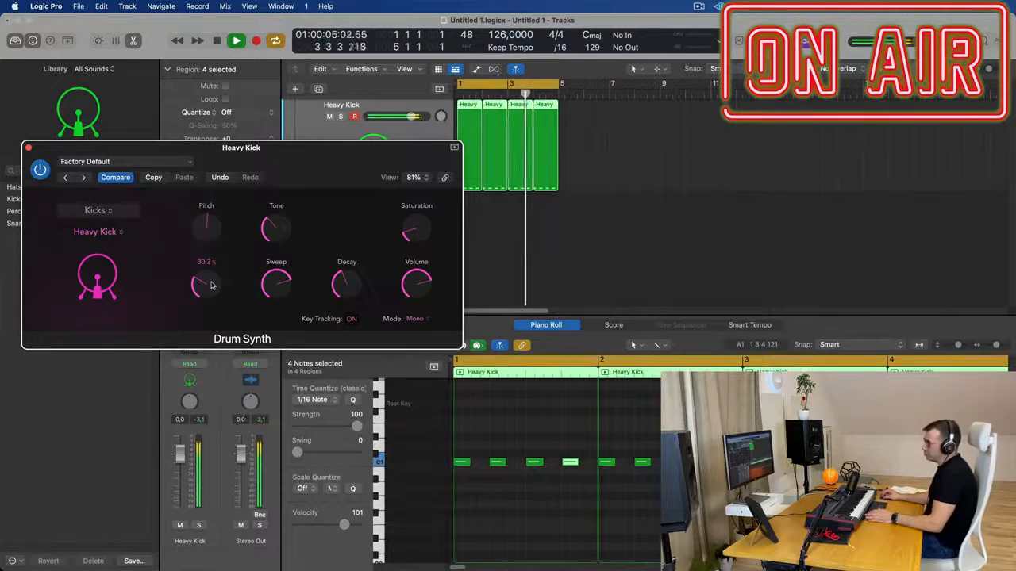
{"action": "mouse_move", "coordinate": [211, 286]}
{"action": "left_mouse_down"}
{"action": "mouse_move", "coordinate": [236, 165]}
{"action": "mouse_move", "coordinate": [227, 277]}
{"action": "mouse_move", "coordinate": [200, 284]}
{"action": "left_mouse_up"}
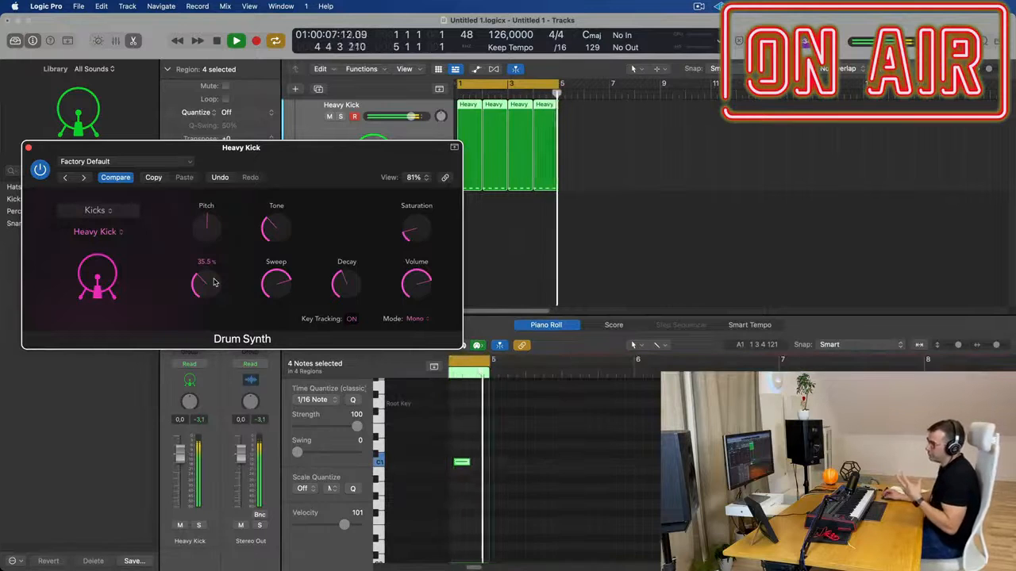
Select all the kick notes in the piano roll and try them transposed to a higher pitch during playback
{"action": "left_click_drag", "start_coordinate": [310, 149], "coordinate": [327, 169]}
{"action": "left_click", "coordinate": [513, 497]}
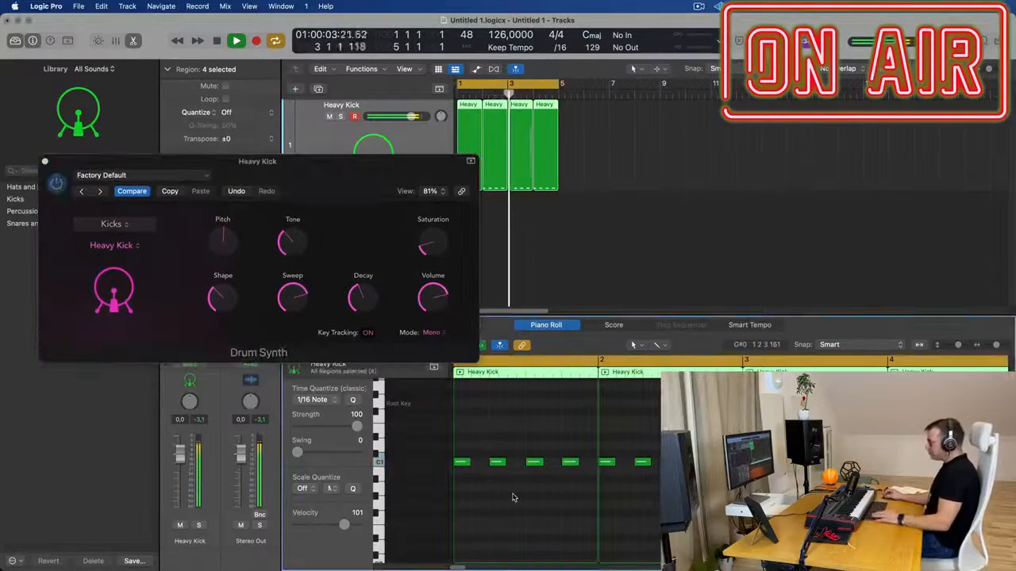
{"action": "key", "text": "super+a"}
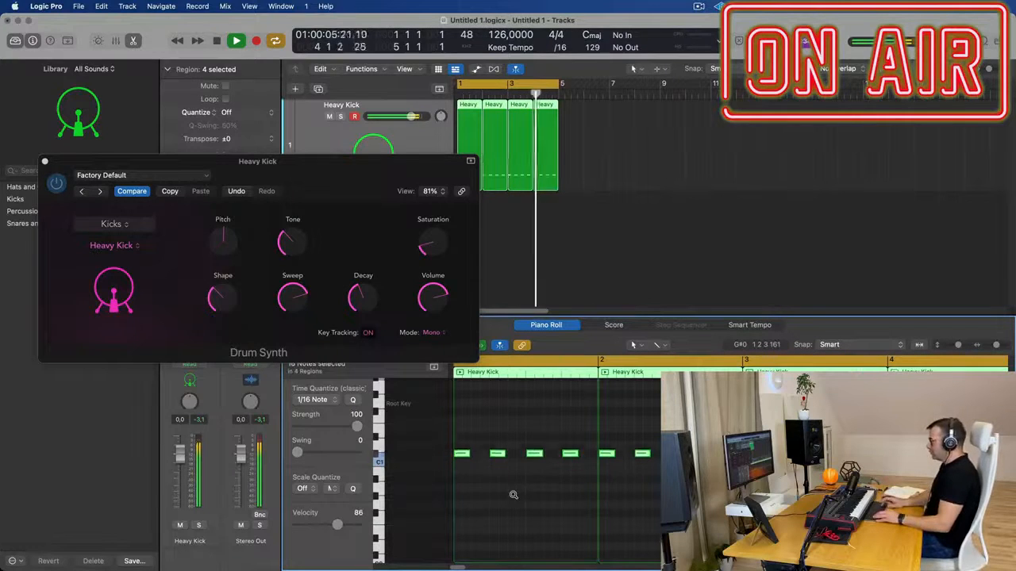
{"action": "key", "text": "space"}
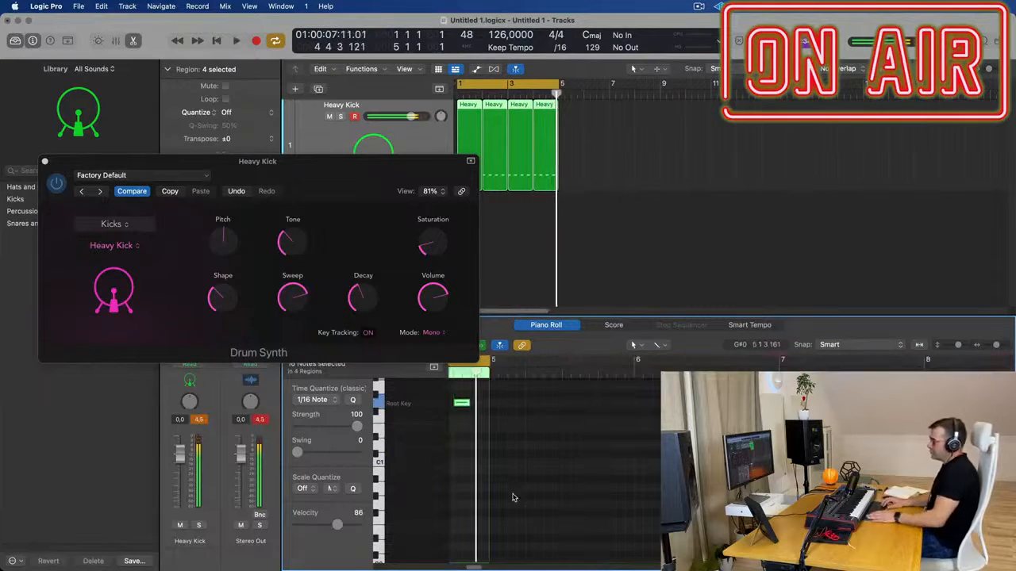
{"action": "key", "text": "space"}
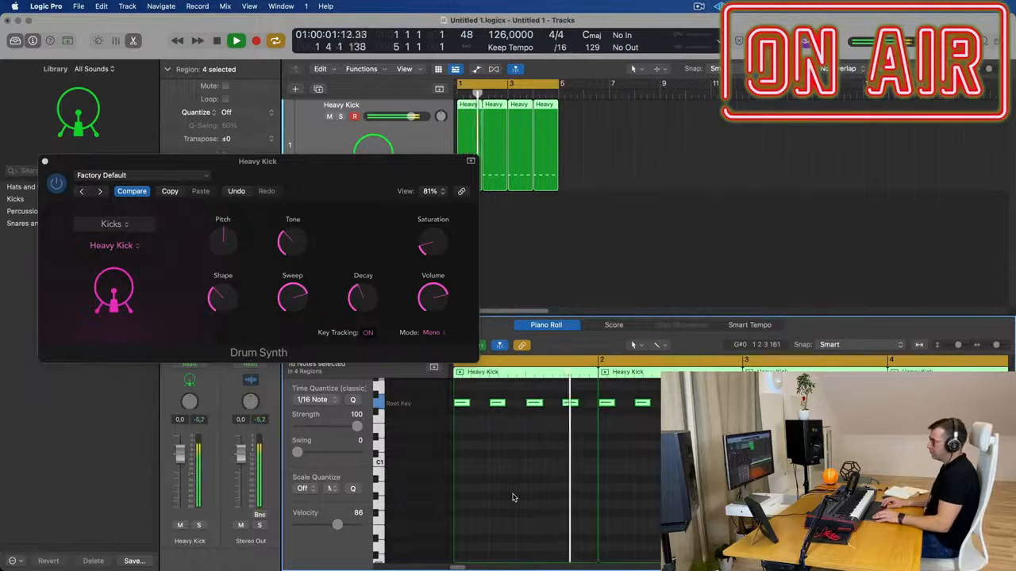
Transpose all selected kick notes back down to C1
{"action": "key", "text": "alt+Down"}
{"action": "key", "text": "alt+Down"}
{"action": "key", "text": "alt+Down"}
{"action": "key", "text": "alt+Down"}
{"action": "key", "text": "alt+Down"}
{"action": "key", "text": "alt+Down"}
{"action": "key", "text": "alt+Down"}
{"action": "key", "text": "alt+Down"}
{"action": "key", "text": "alt+Down"}
{"action": "key", "text": "alt+Down"}
{"action": "key", "text": "alt+Down"}
{"action": "key", "text": "alt+Down"}
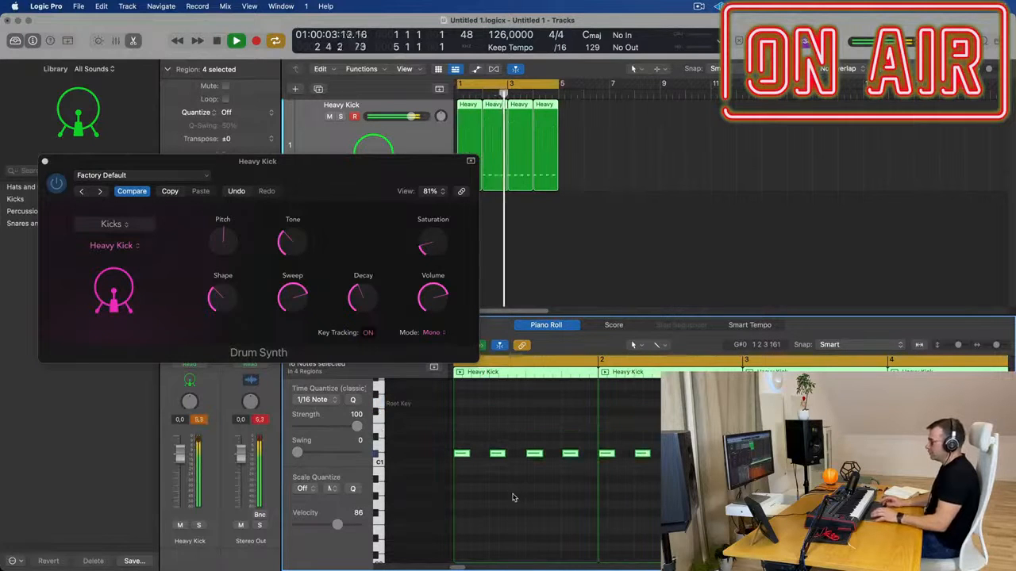
{"action": "key", "text": "alt+Down"}
{"action": "key", "text": "alt+Down"}
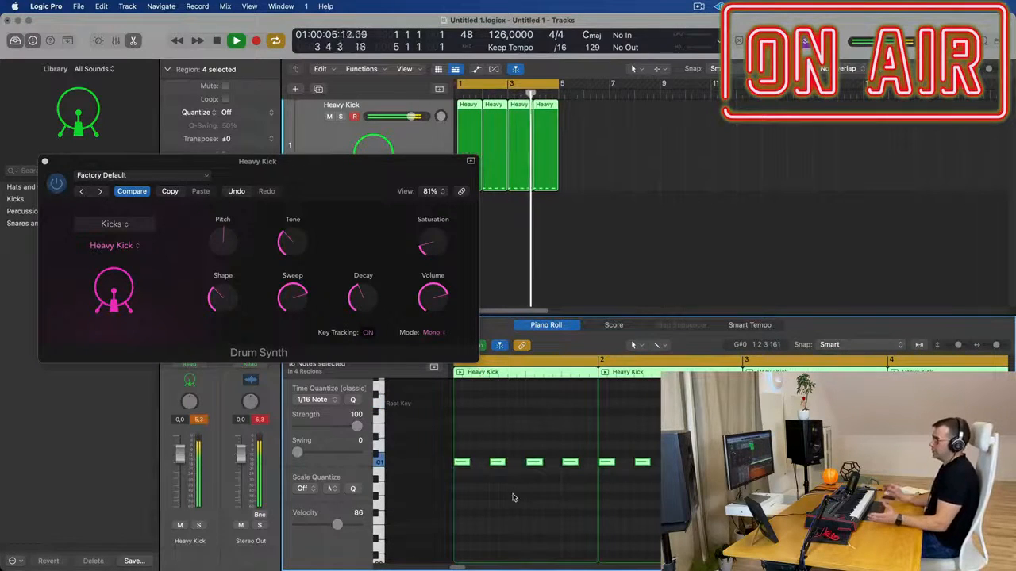
Try a longer Decay on the Heavy Kick, then close the Drum Synth window
{"action": "left_click_drag", "start_coordinate": [303, 181], "coordinate": [373, 290]}
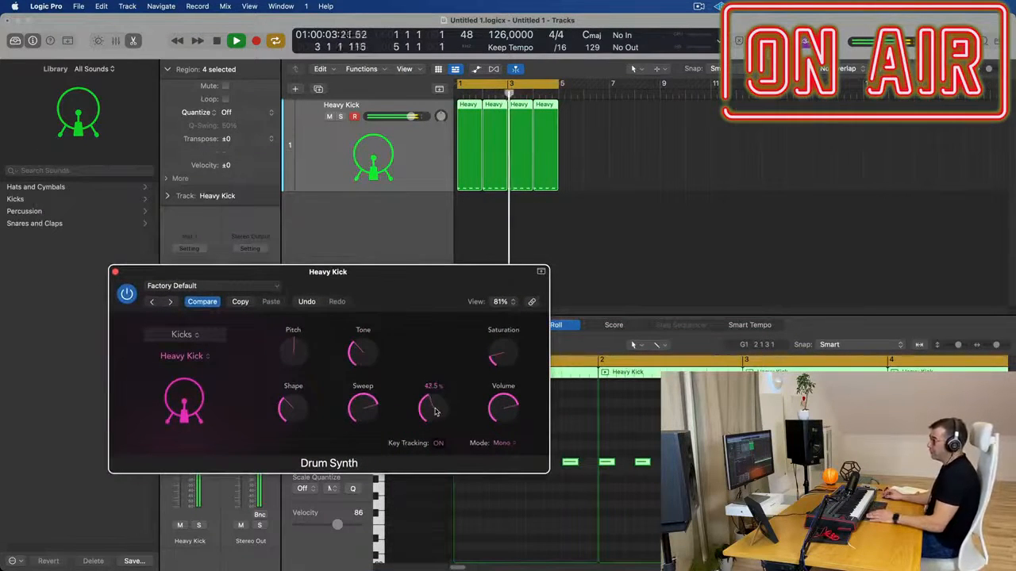
{"action": "left_click_drag", "start_coordinate": [436, 389], "coordinate": [443, 370]}
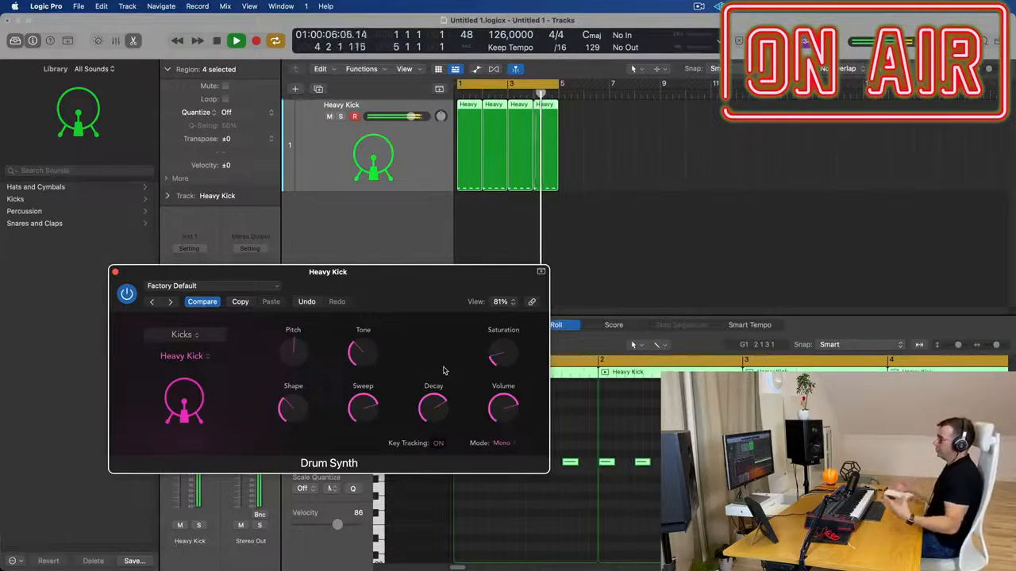
{"action": "left_click_drag", "start_coordinate": [411, 280], "coordinate": [353, 266]}
{"action": "left_click_drag", "start_coordinate": [80, 256], "coordinate": [129, 252]}
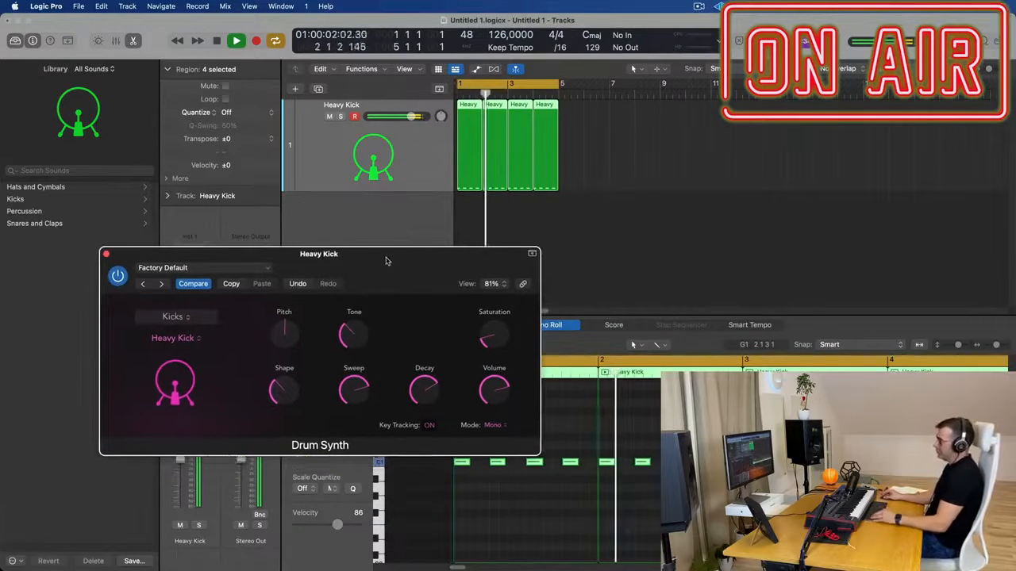
{"action": "left_click", "coordinate": [107, 254]}
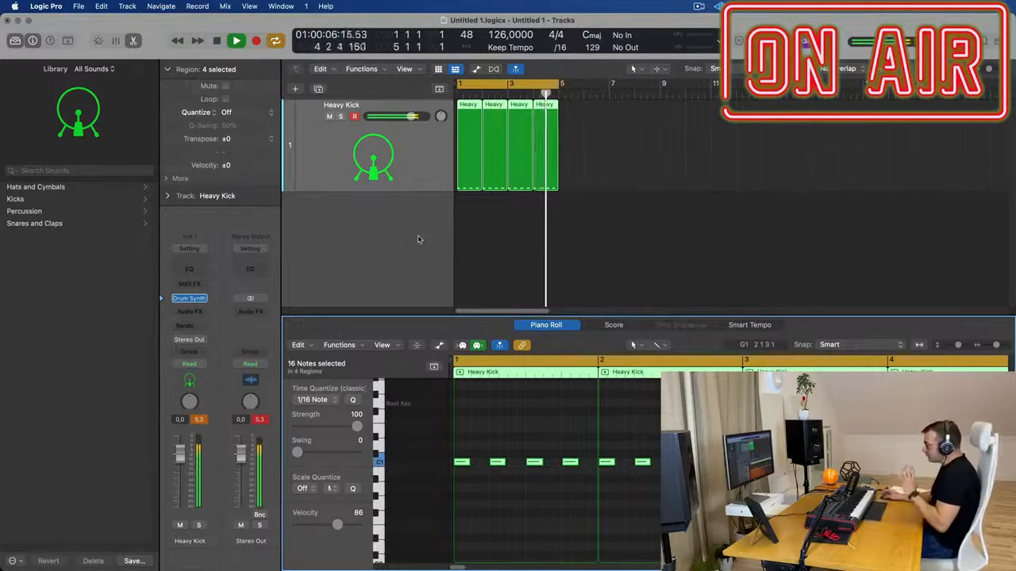
Reopen the Heavy Kick's Drum Synth and set its Decay to 26.2%
{"action": "left_click", "coordinate": [189, 298]}
{"action": "left_click_drag", "start_coordinate": [390, 263], "coordinate": [514, 239]}
{"action": "left_click", "coordinate": [553, 403]}
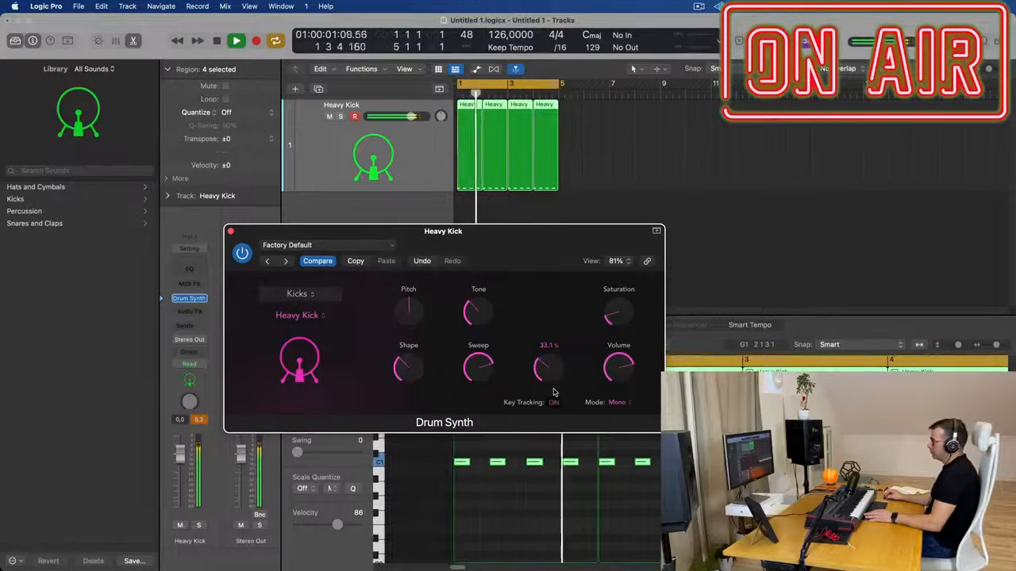
{"action": "left_click_drag", "start_coordinate": [554, 392], "coordinate": [554, 402]}
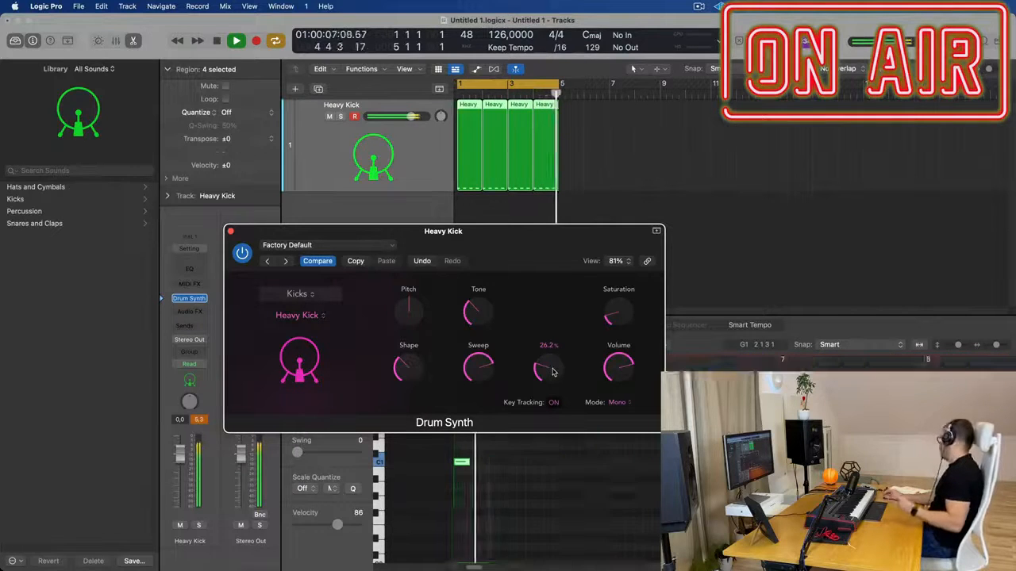
Duplicate the Heavy Kick track and copy its four regions onto the new track
{"action": "left_click_drag", "start_coordinate": [496, 231], "coordinate": [718, 243]}
{"action": "left_click", "coordinate": [378, 152]}
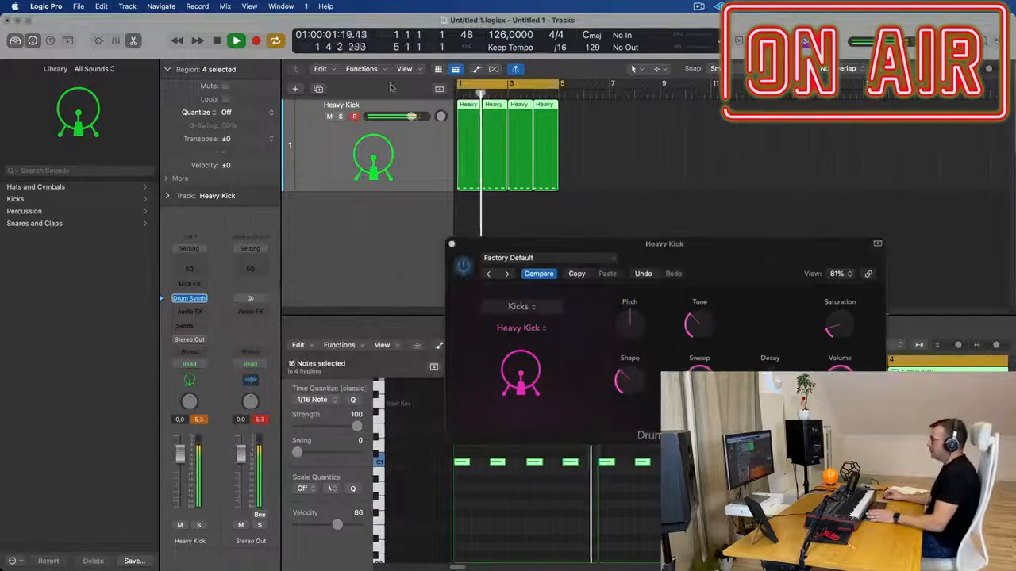
{"action": "left_click", "coordinate": [318, 89]}
{"action": "left_click_drag", "start_coordinate": [632, 243], "coordinate": [940, 222]}
{"action": "left_click_drag", "start_coordinate": [615, 138], "coordinate": [469, 201]}
Lower the duplicated kick track's volume to -13.2 dB and restart playback
{"action": "key", "text": "space"}
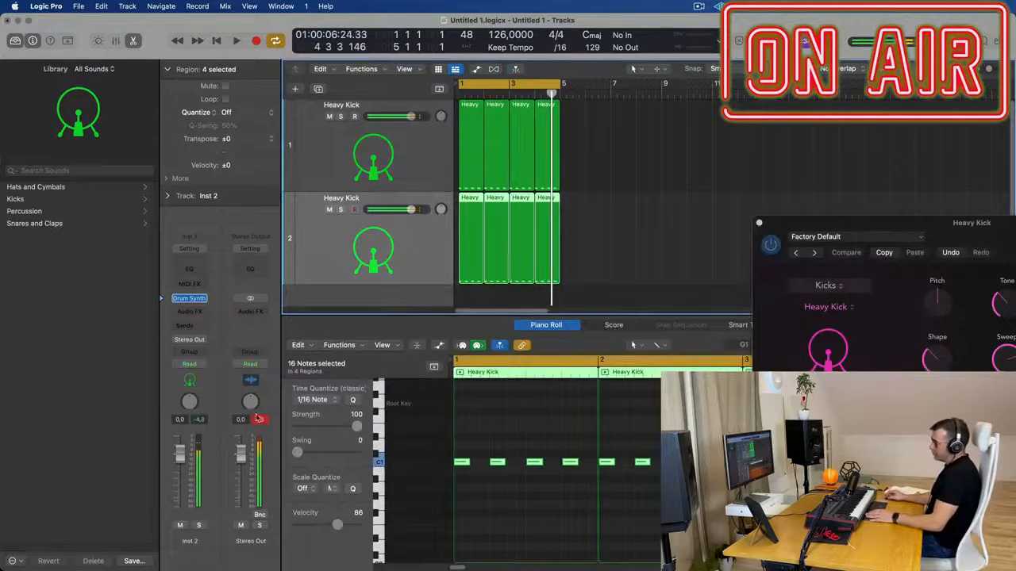
{"action": "key", "text": "space"}
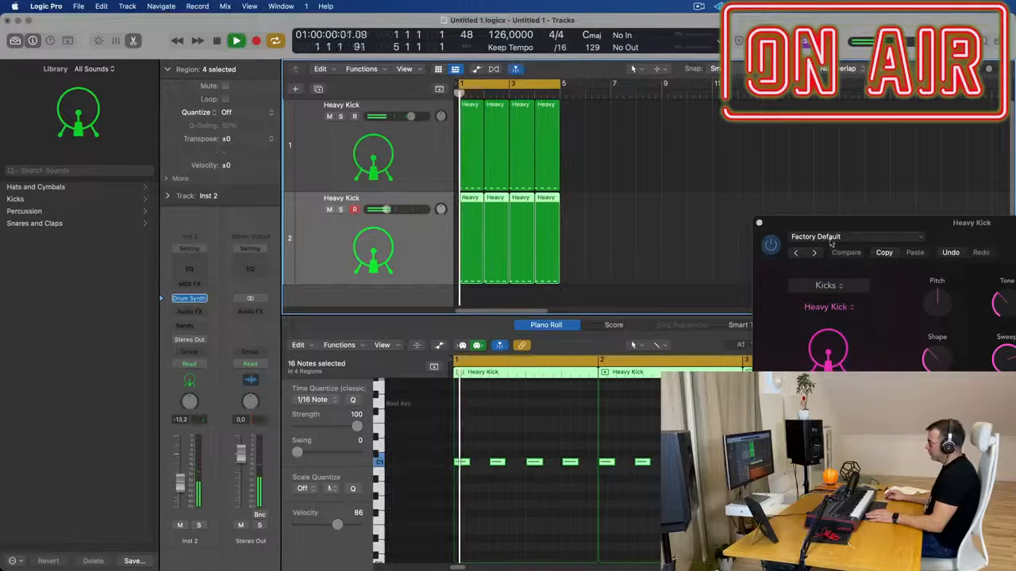
Try the Air Kick sound in the first track's Drum Synth
{"action": "left_click_drag", "start_coordinate": [844, 226], "coordinate": [594, 190]}
{"action": "left_click", "coordinate": [596, 273]}
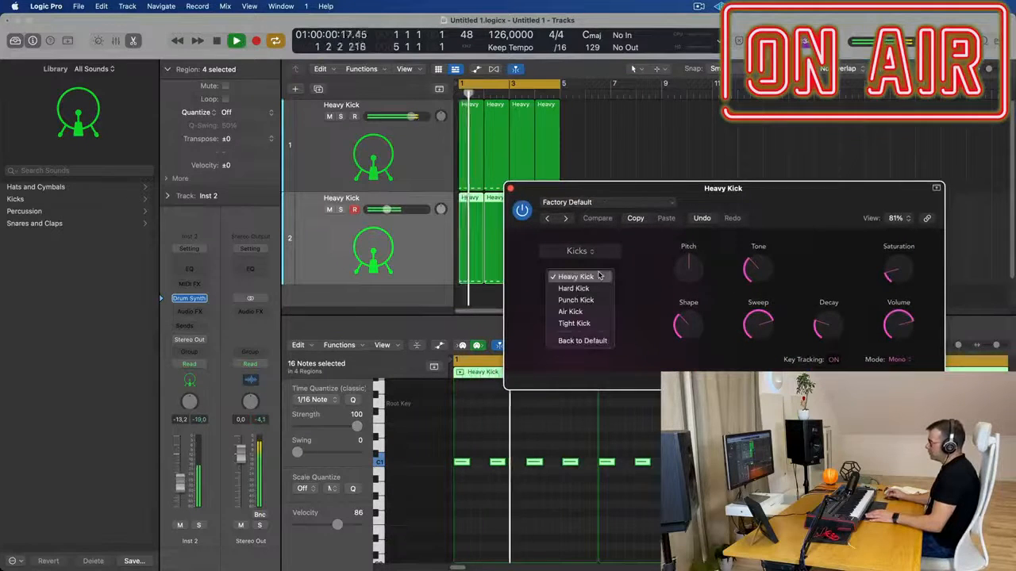
{"action": "left_click", "coordinate": [587, 312]}
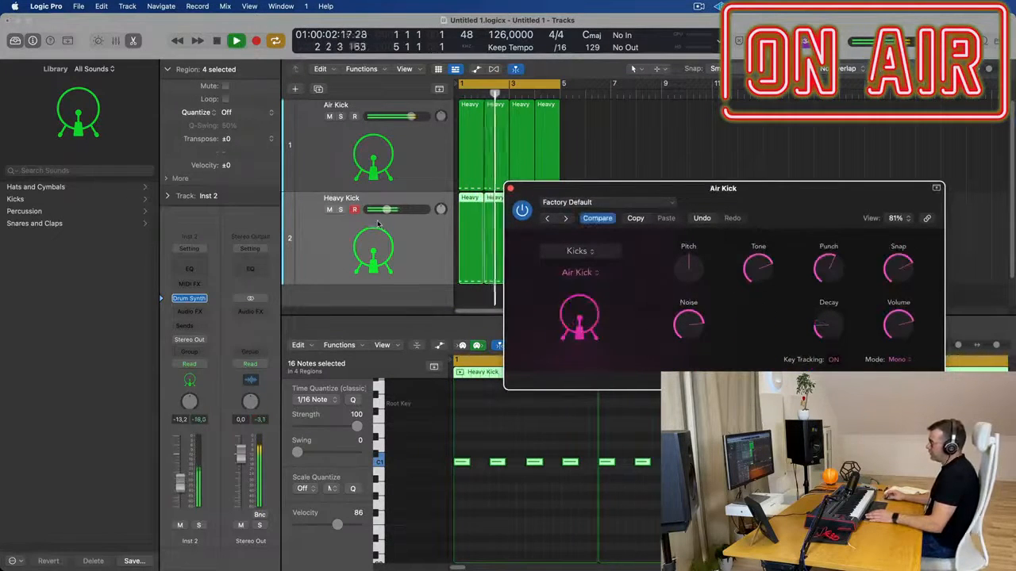
Keep the Kicks category and change the first track's Drum Synth sound to Tight Kick
{"action": "mouse_move", "coordinate": [621, 192]}
{"action": "left_mouse_down"}
{"action": "mouse_move", "coordinate": [566, 181]}
{"action": "mouse_move", "coordinate": [610, 183]}
{"action": "left_mouse_up"}
{"action": "left_click", "coordinate": [579, 241]}
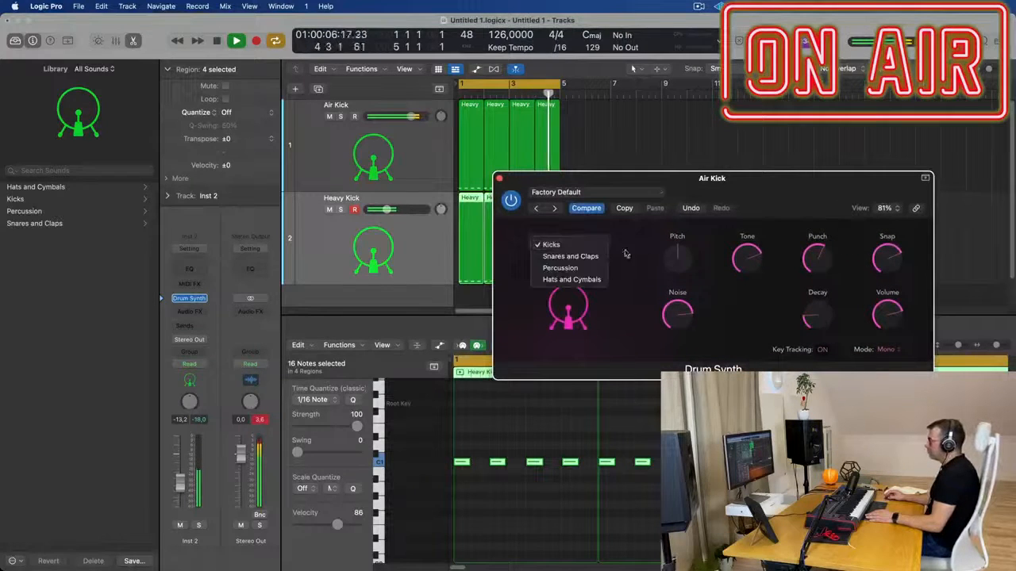
{"action": "left_click", "coordinate": [568, 244]}
{"action": "left_click", "coordinate": [572, 264]}
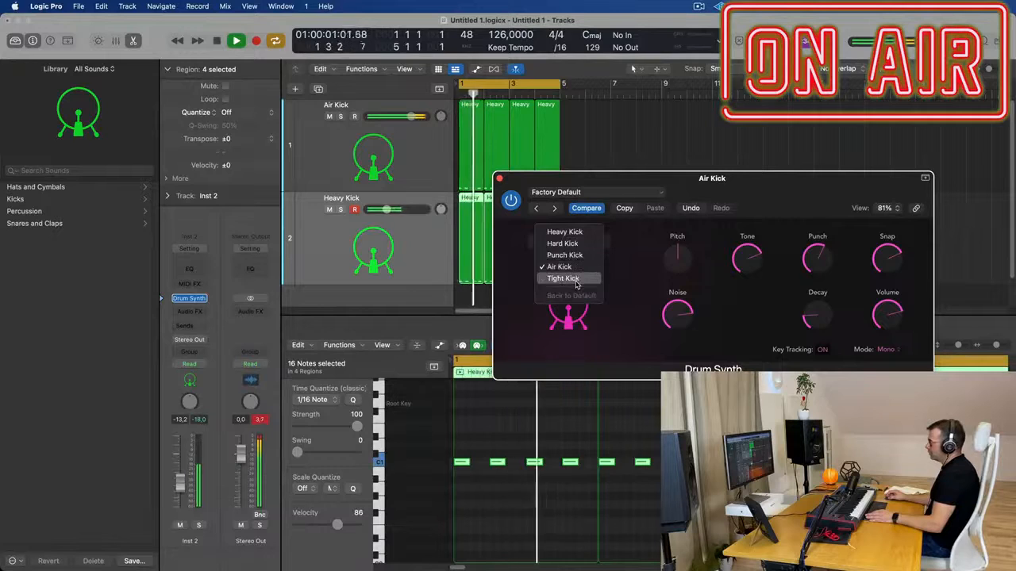
{"action": "left_click", "coordinate": [573, 279]}
Move the Drum Synth window off the track controls and solo both the Tight Kick and Heavy Kick tracks
{"action": "left_click_drag", "start_coordinate": [719, 197], "coordinate": [699, 215]}
{"action": "left_click", "coordinate": [345, 139]}
{"action": "left_click", "coordinate": [341, 117]}
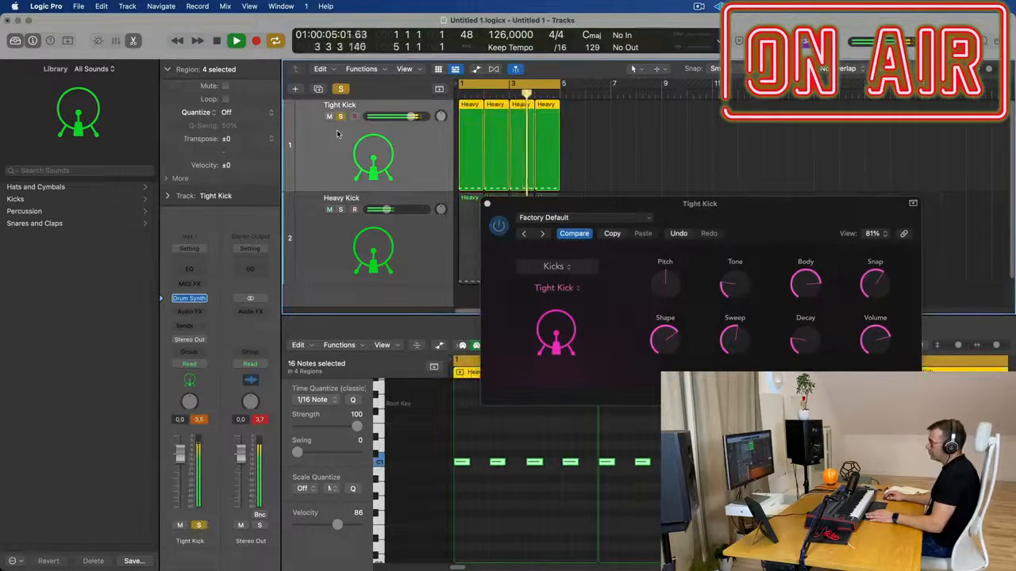
{"action": "left_click", "coordinate": [340, 210]}
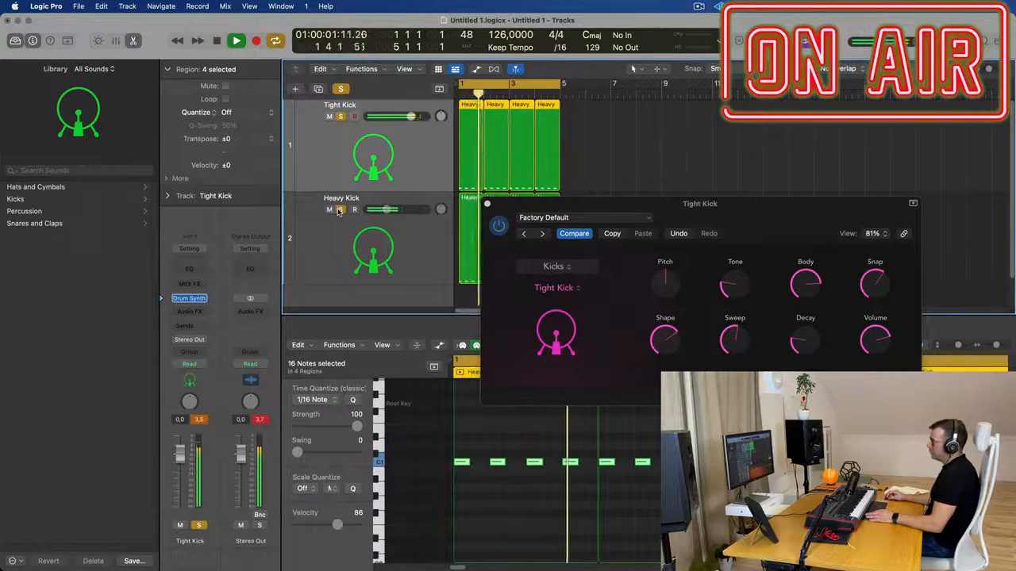
Set the Heavy Kick volume to -4.7 dB and the Tight Kick volume to -2.5 dB, and bring Tight Kick's Drum Synth forward
{"action": "left_click_drag", "start_coordinate": [387, 209], "coordinate": [399, 209]}
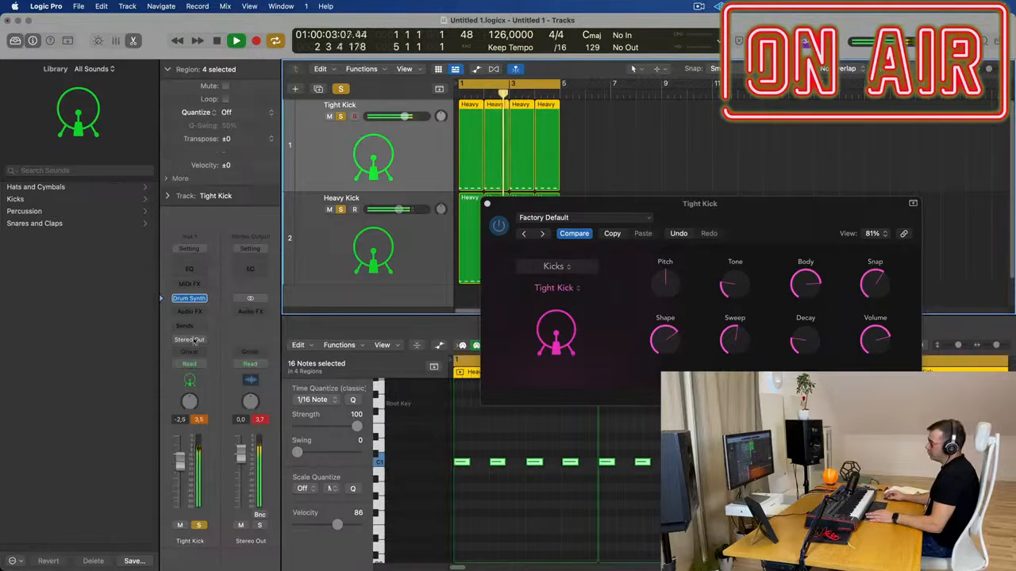
{"action": "left_click", "coordinate": [189, 298]}
{"action": "left_click", "coordinate": [189, 299]}
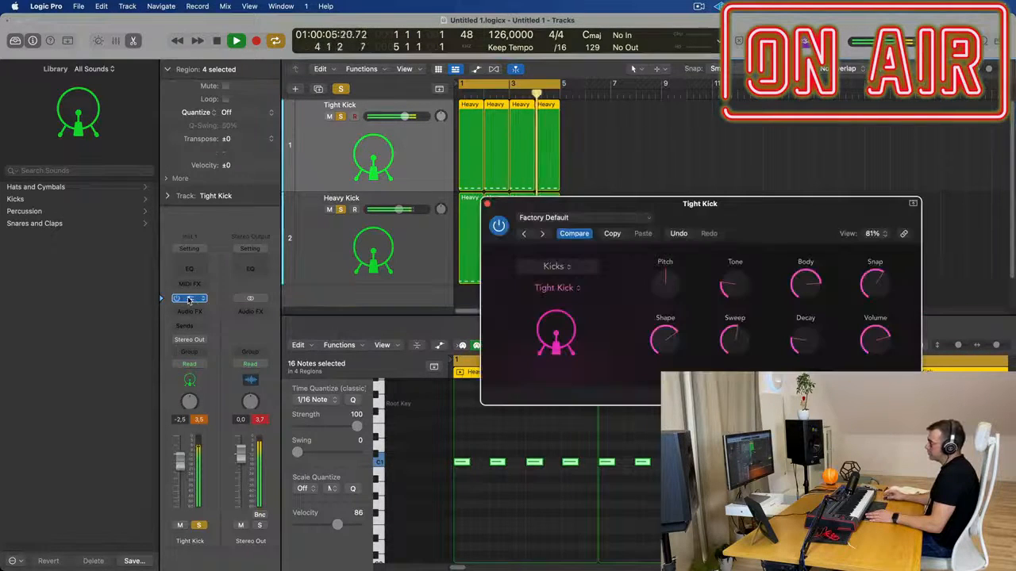
{"action": "left_click_drag", "start_coordinate": [696, 202], "coordinate": [603, 215]}
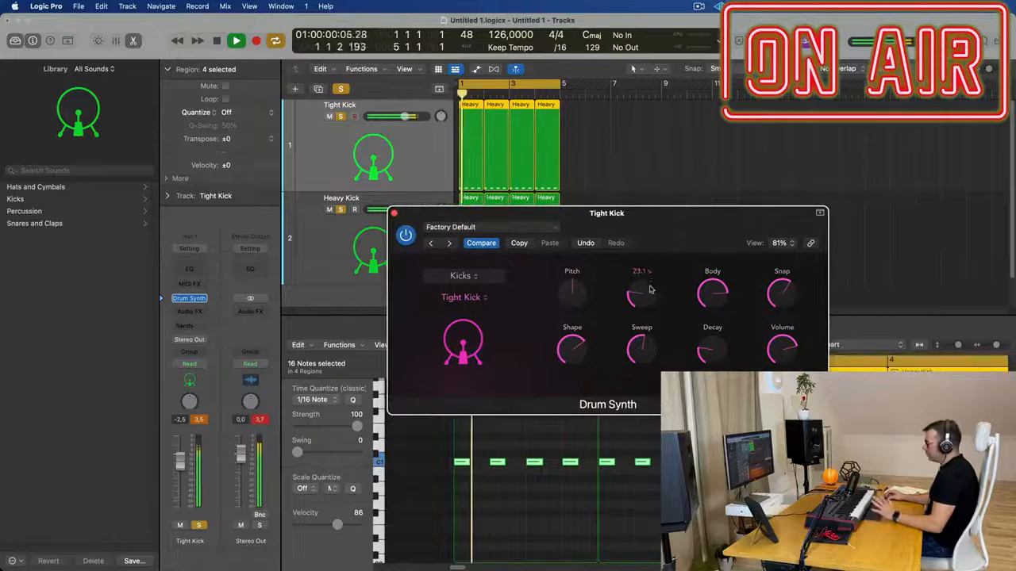
Shape the Tight Kick sound: adjust Tone, raise Pitch, and set Shape to 42.9%, Decay to 30.6% and Snap to about 84%
{"action": "mouse_move", "coordinate": [647, 287]}
{"action": "left_mouse_down"}
{"action": "mouse_move", "coordinate": [656, 244]}
{"action": "mouse_move", "coordinate": [653, 292]}
{"action": "left_mouse_up"}
{"action": "left_click_drag", "start_coordinate": [578, 291], "coordinate": [624, 220]}
{"action": "left_click_drag", "start_coordinate": [560, 349], "coordinate": [560, 387]}
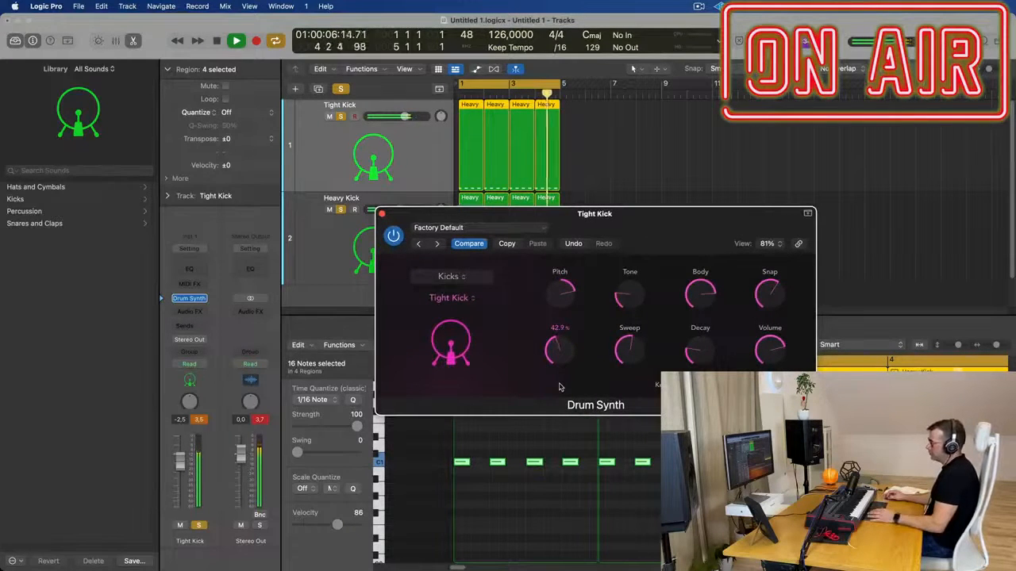
{"action": "mouse_move", "coordinate": [698, 349]}
{"action": "left_mouse_down"}
{"action": "mouse_move", "coordinate": [711, 288]}
{"action": "mouse_move", "coordinate": [710, 347]}
{"action": "left_mouse_up"}
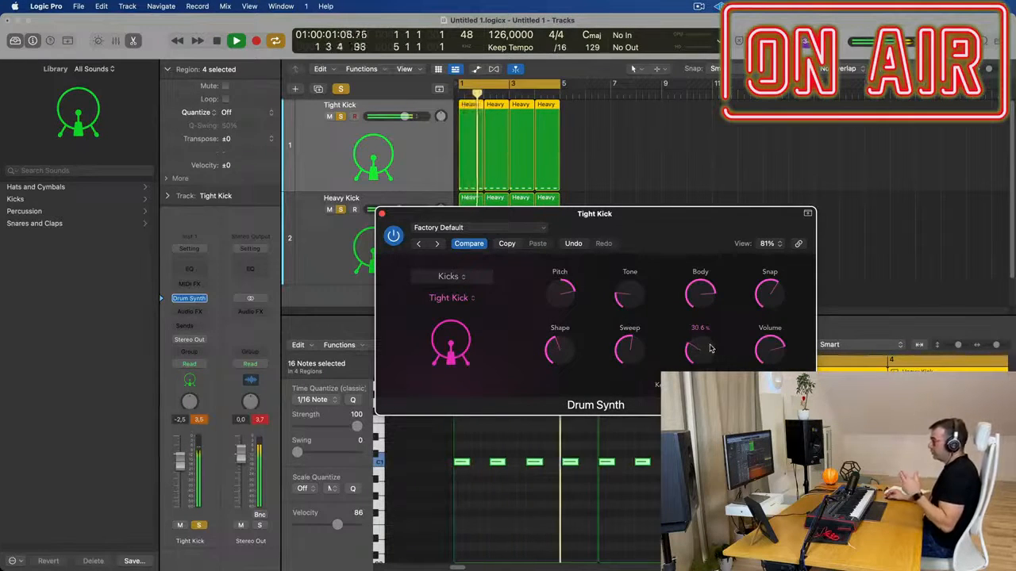
{"action": "left_click_drag", "start_coordinate": [684, 238], "coordinate": [627, 230]}
{"action": "mouse_move", "coordinate": [712, 289]}
{"action": "left_click_drag", "start_coordinate": [712, 289], "coordinate": [712, 264]}
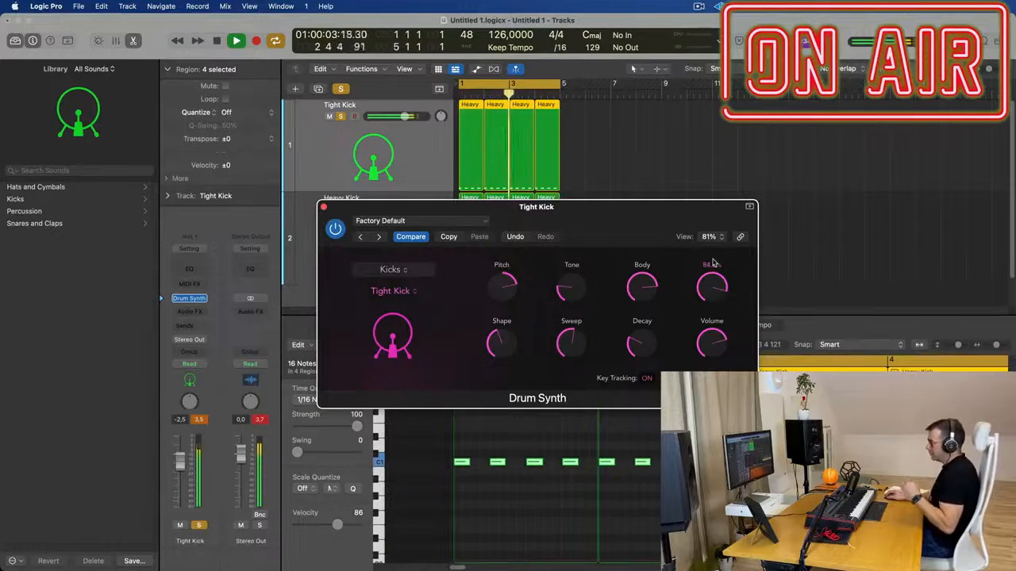
Close the Drum Synth and route the outputs of both kick channels to Bus 1 in the mixer
{"action": "left_click_drag", "start_coordinate": [606, 196], "coordinate": [747, 198]}
{"action": "left_click", "coordinate": [415, 146]}
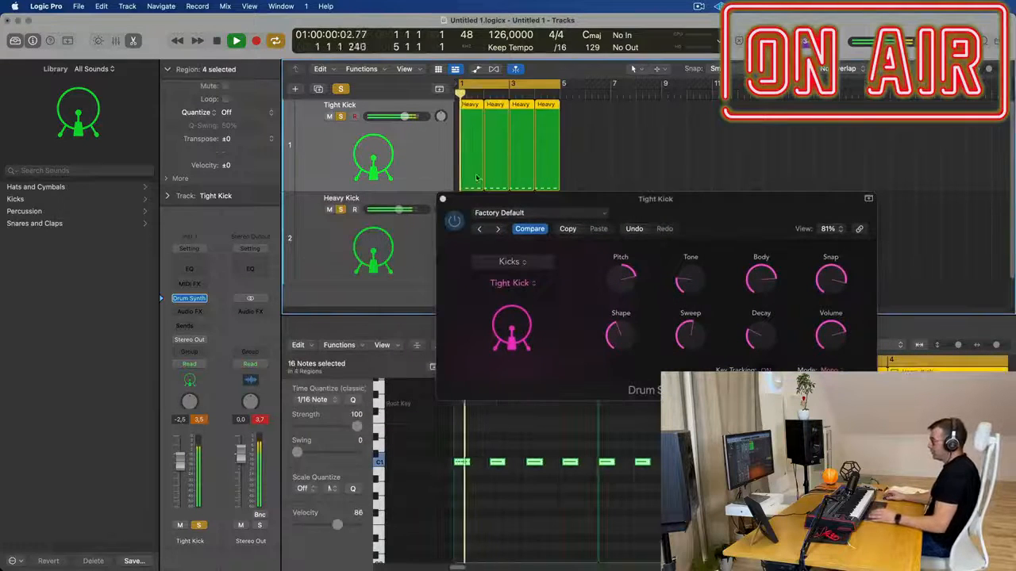
{"action": "left_click", "coordinate": [443, 199]}
{"action": "key", "text": "x"}
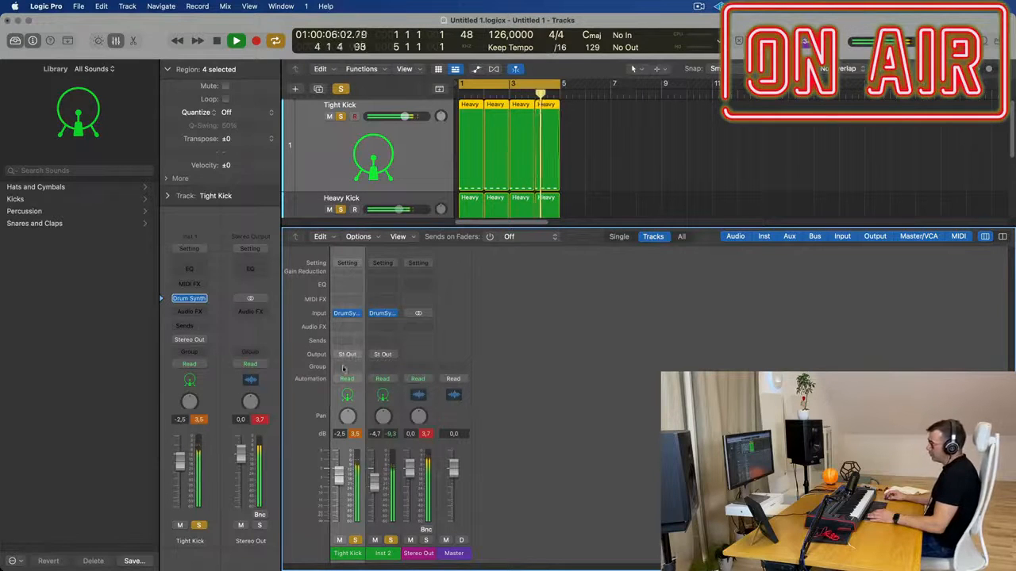
{"action": "left_click", "coordinate": [385, 362], "text": "shift"}
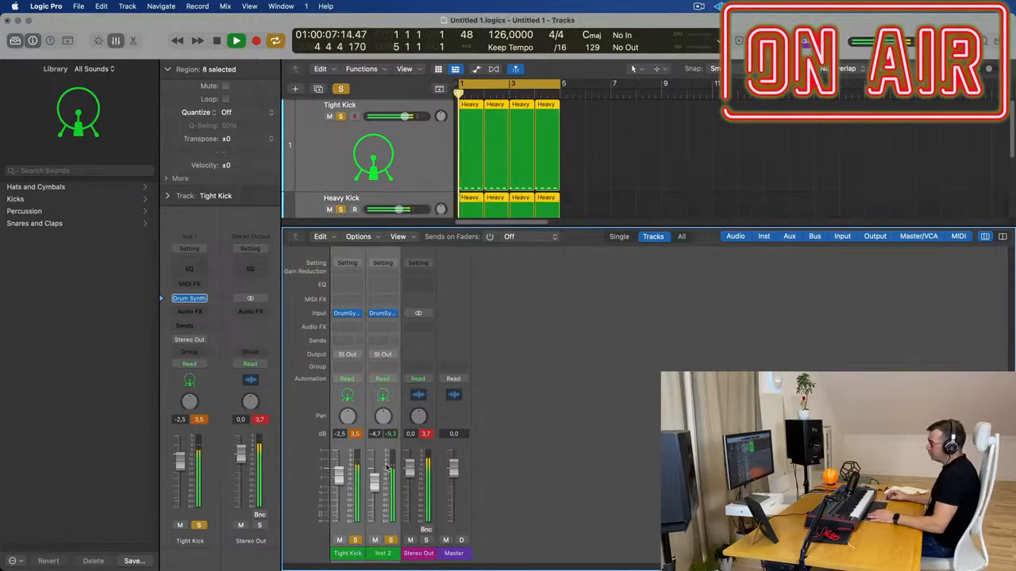
{"action": "left_click", "coordinate": [386, 357]}
{"action": "mouse_move", "coordinate": [432, 403]}
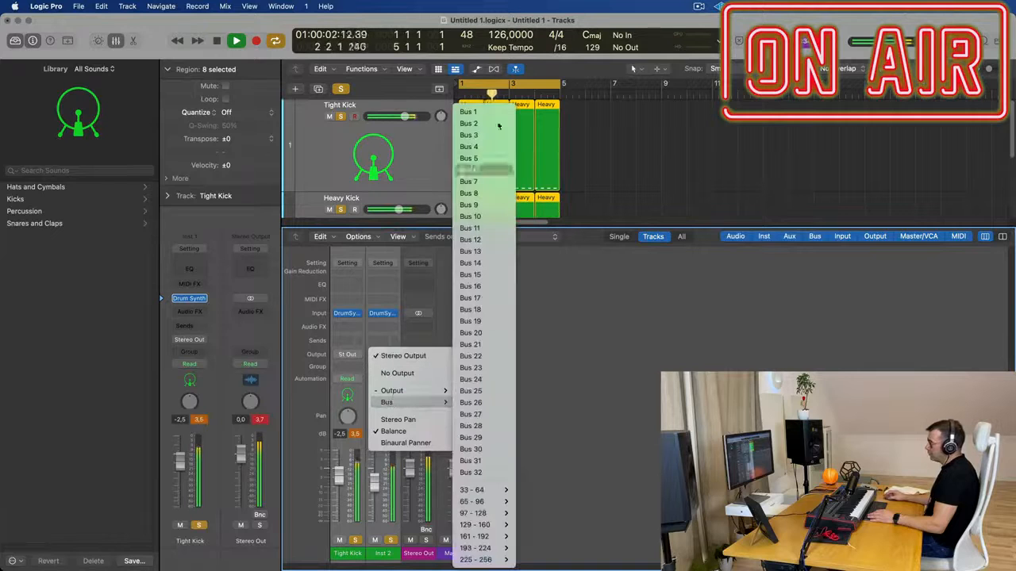
{"action": "left_click", "coordinate": [476, 112]}
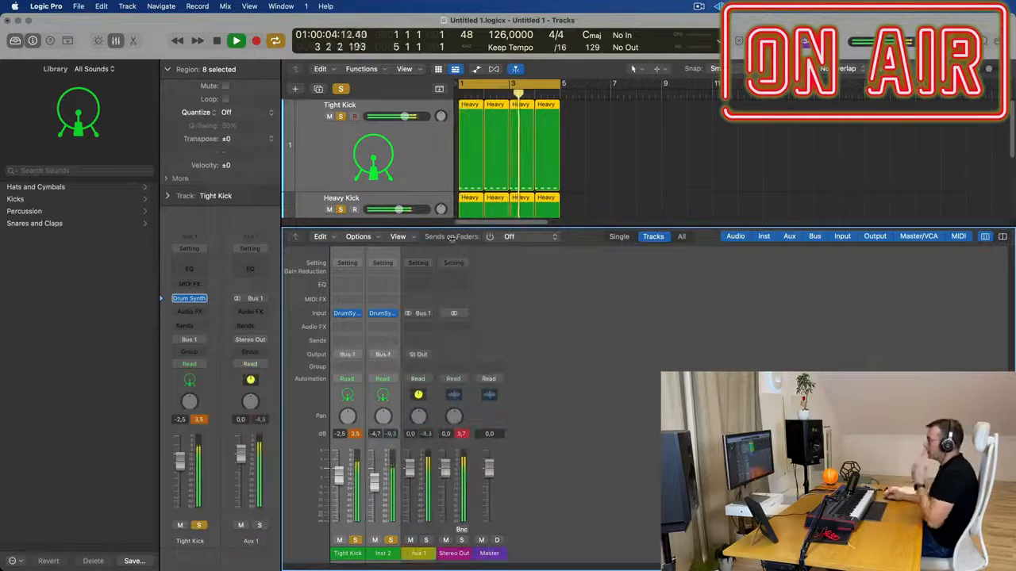
Insert a stereo Compressor on the Aux 1 channel
{"action": "left_click", "coordinate": [421, 327]}
{"action": "mouse_move", "coordinate": [427, 394]}
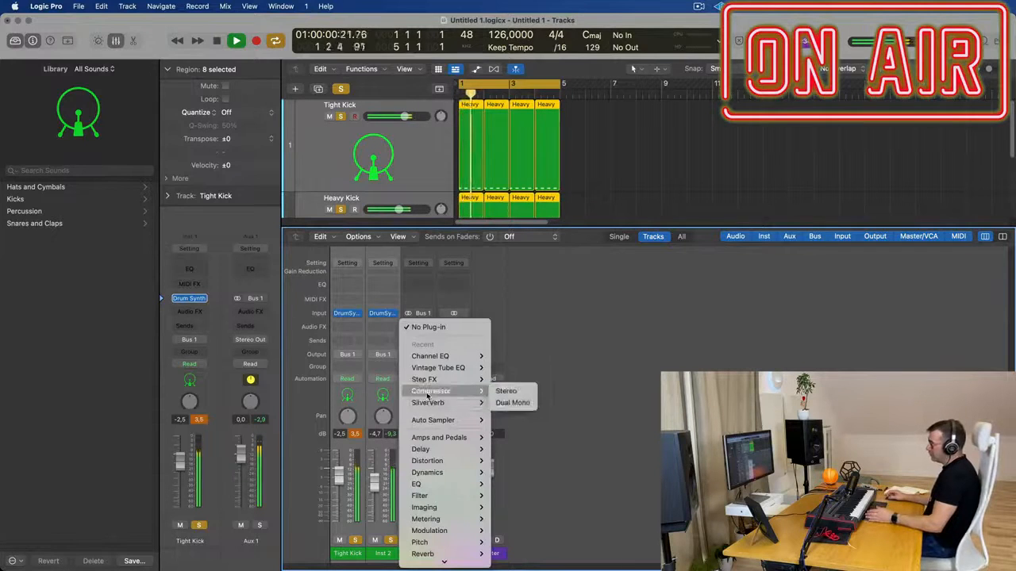
{"action": "left_click", "coordinate": [508, 391]}
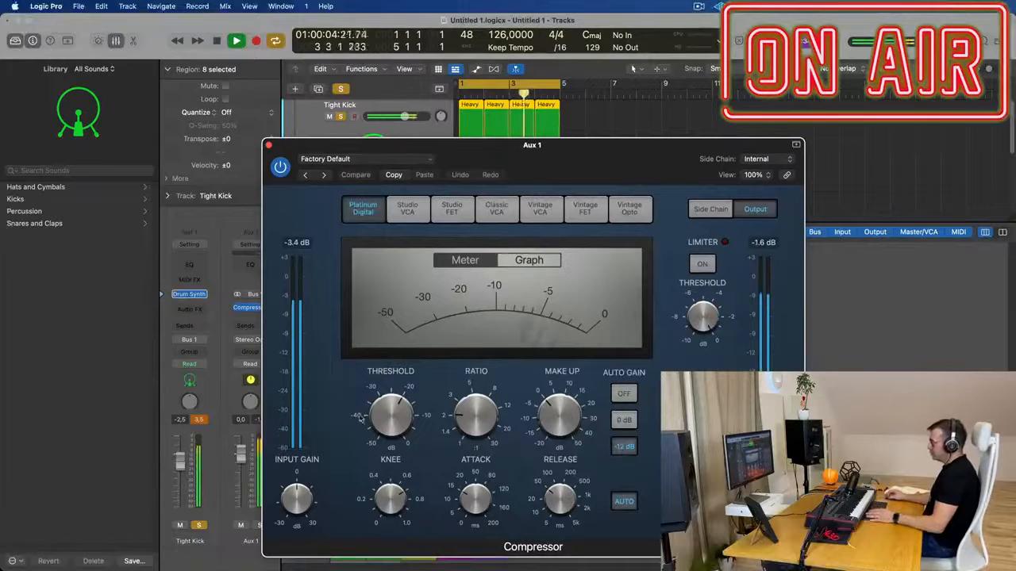
Set the Aux 1 compressor to a threshold of about -10 dB and a 4.1:1 ratio with automatic release off, comparing it bypassed
{"action": "left_click_drag", "start_coordinate": [391, 413], "coordinate": [392, 349]}
{"action": "left_click_drag", "start_coordinate": [575, 154], "coordinate": [546, 134]}
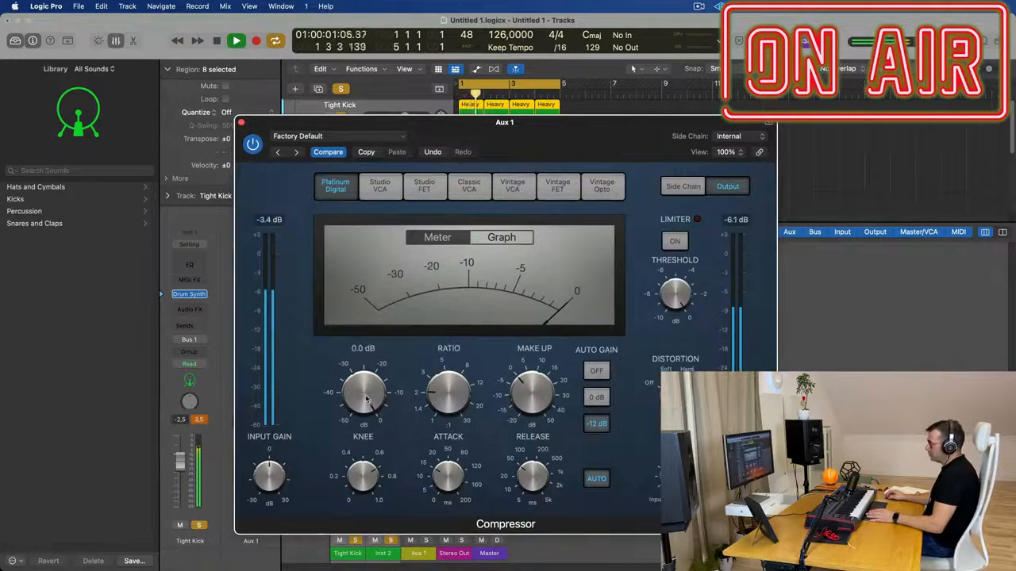
{"action": "left_click", "coordinate": [596, 479]}
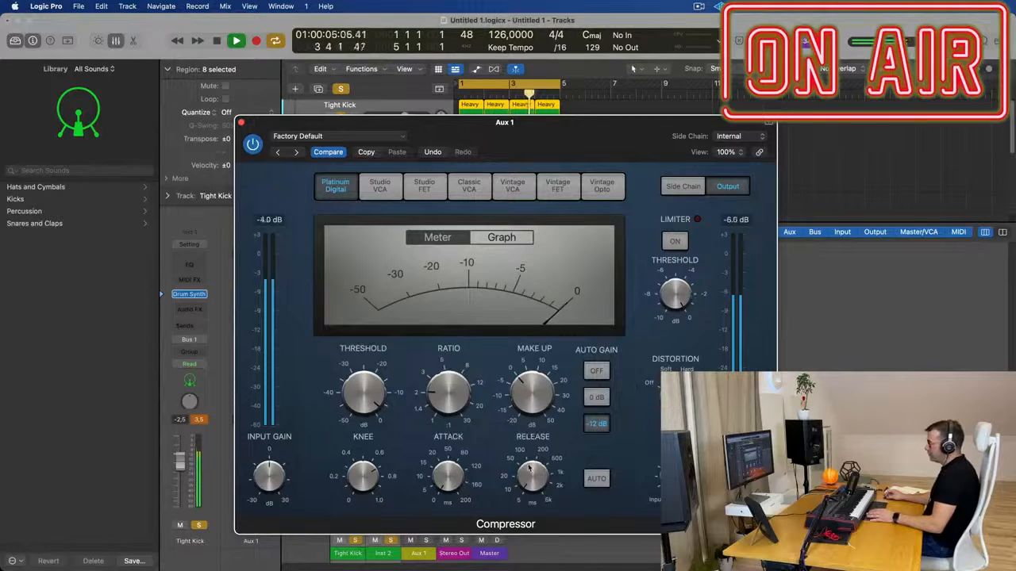
{"action": "left_click_drag", "start_coordinate": [557, 156], "coordinate": [580, 157]}
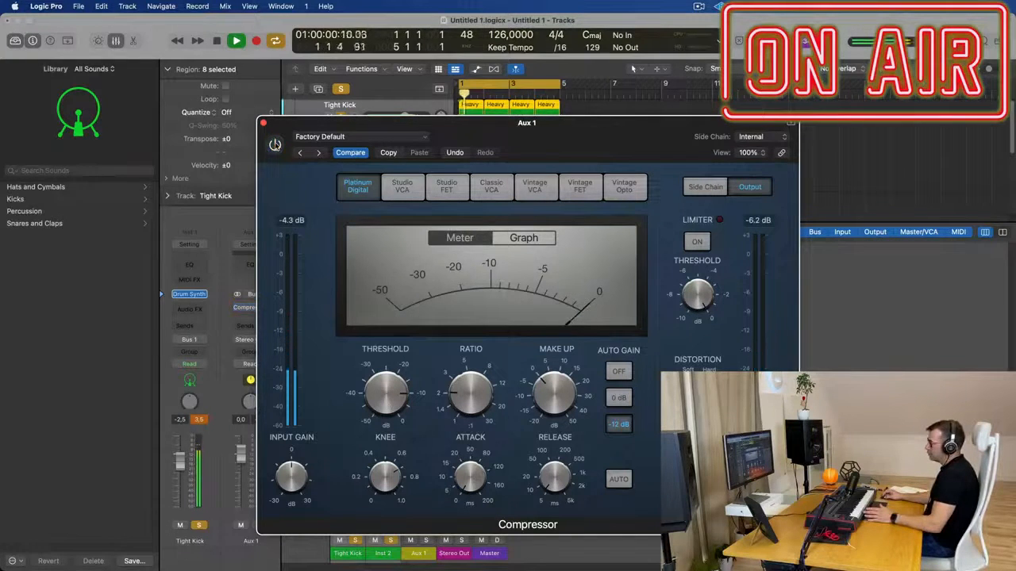
{"action": "left_click", "coordinate": [275, 144]}
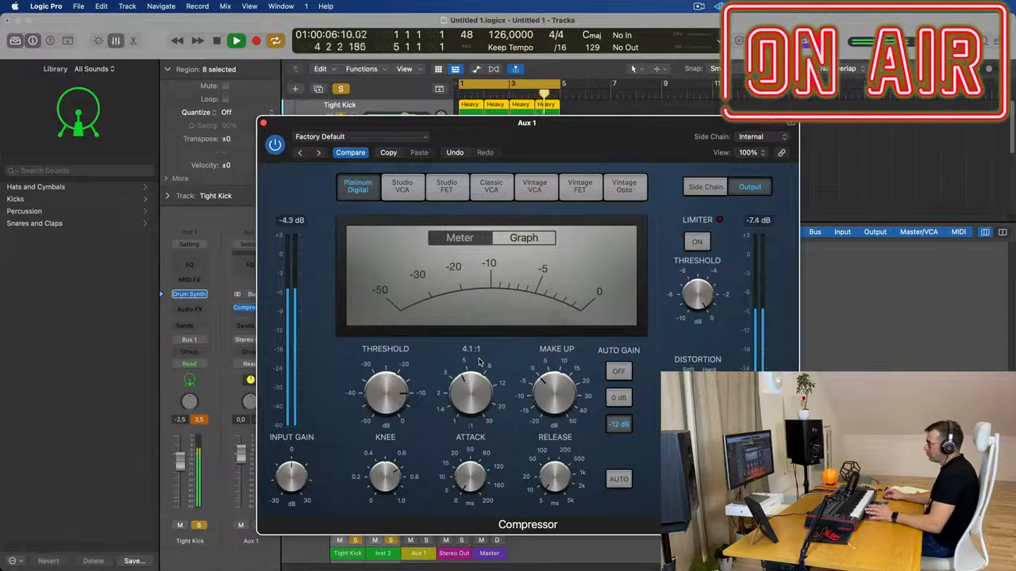
{"action": "left_click_drag", "start_coordinate": [563, 137], "coordinate": [926, 154]}
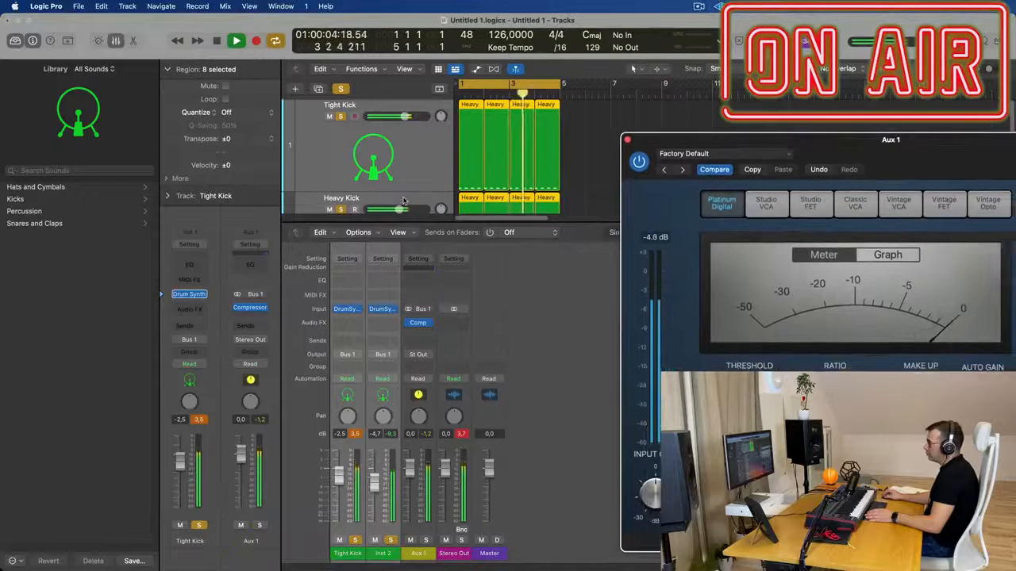
Compare the kick blend with Tight Kick muted, and lower the Tight Kick track's volume to -6.0 dB
{"action": "left_click", "coordinate": [432, 205]}
{"action": "left_click", "coordinate": [431, 110]}
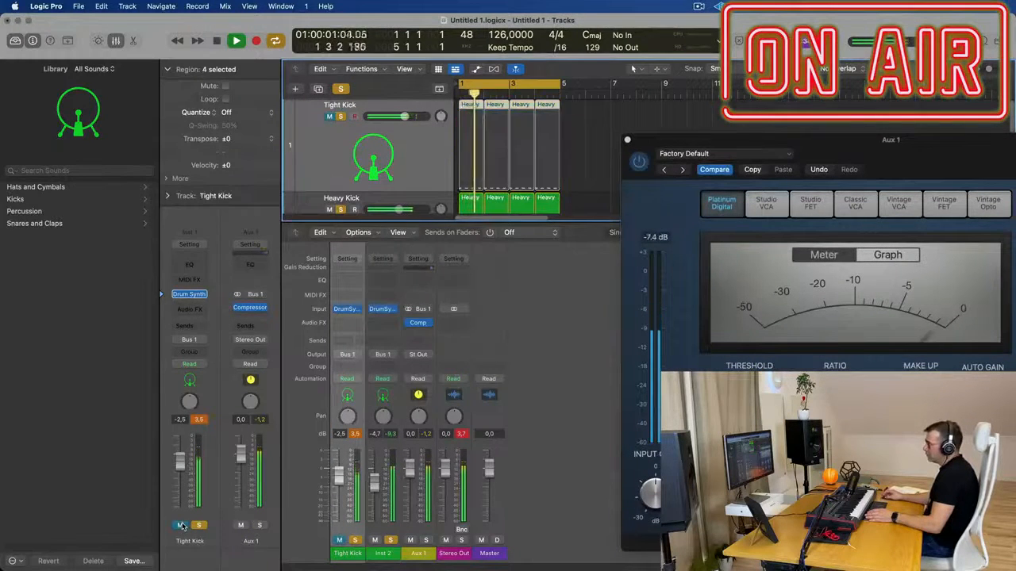
{"action": "left_click_drag", "start_coordinate": [181, 466], "coordinate": [182, 475]}
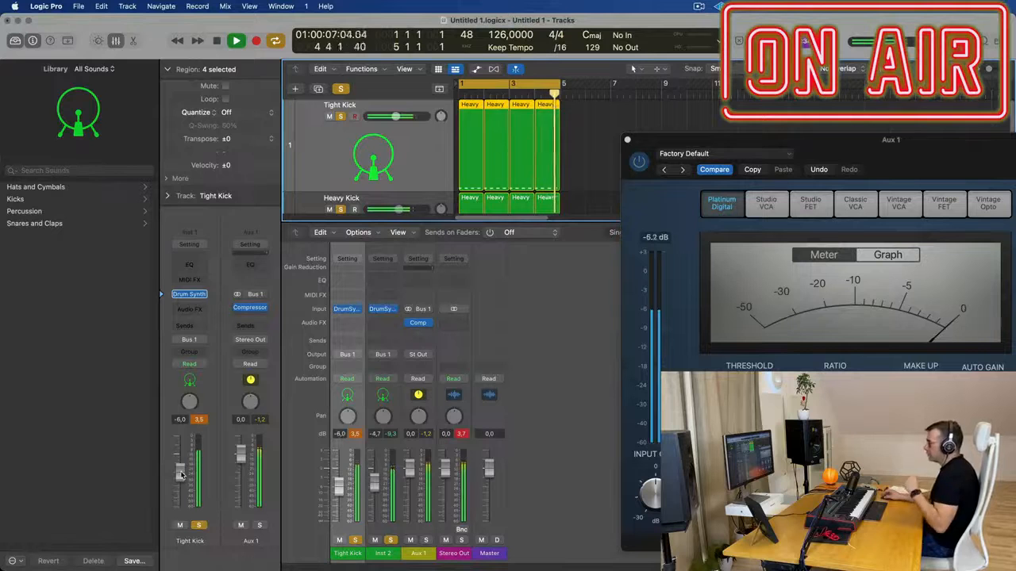
Add a Channel EQ to the Tight Kick channel and boost its 75 Hz low shelf by 2.2 dB
{"action": "left_click", "coordinate": [190, 265]}
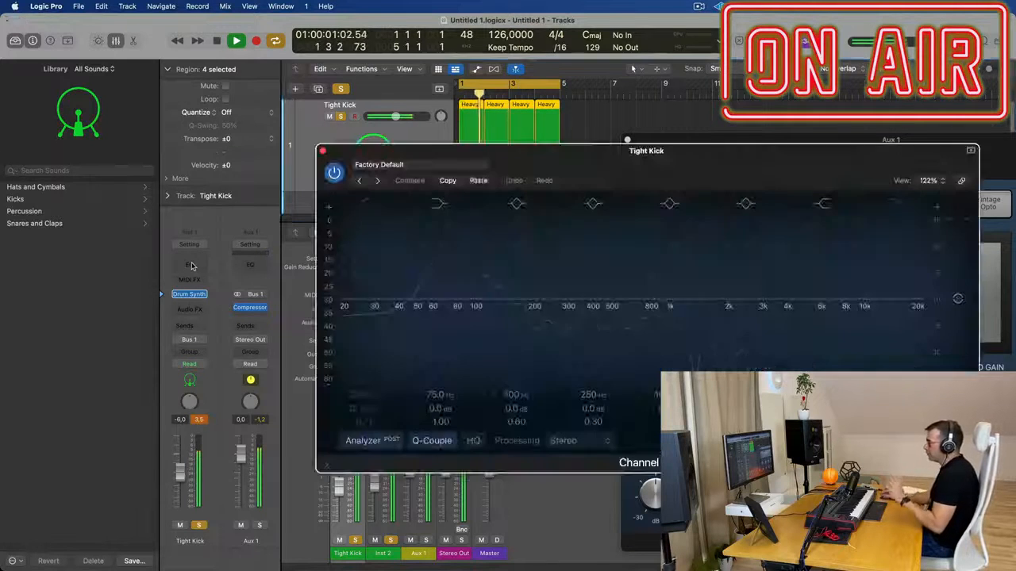
{"action": "left_click_drag", "start_coordinate": [507, 155], "coordinate": [470, 158]}
{"action": "mouse_move", "coordinate": [402, 411]}
{"action": "left_mouse_down"}
{"action": "mouse_move", "coordinate": [402, 378]}
{"action": "mouse_move", "coordinate": [402, 393]}
{"action": "left_mouse_up"}
Enable the Tight Kick EQ's low cut at 49.6 Hz with a 36 dB/Oct slope and close the EQ
{"action": "left_click", "coordinate": [329, 208]}
{"action": "left_click_drag", "start_coordinate": [344, 300], "coordinate": [447, 306]}
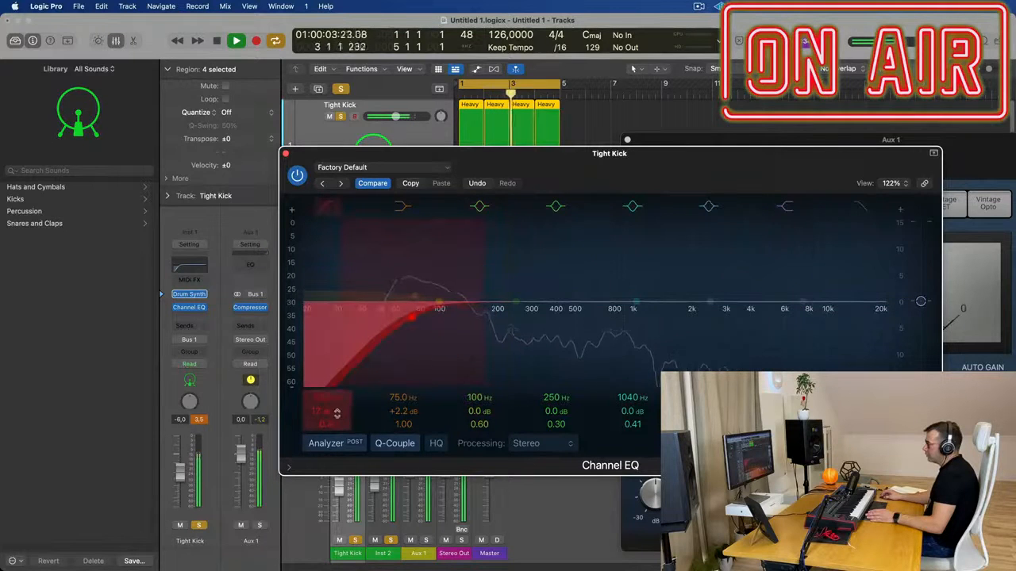
{"action": "left_click_drag", "start_coordinate": [337, 413], "coordinate": [337, 417]}
{"action": "left_click_drag", "start_coordinate": [412, 318], "coordinate": [379, 319]}
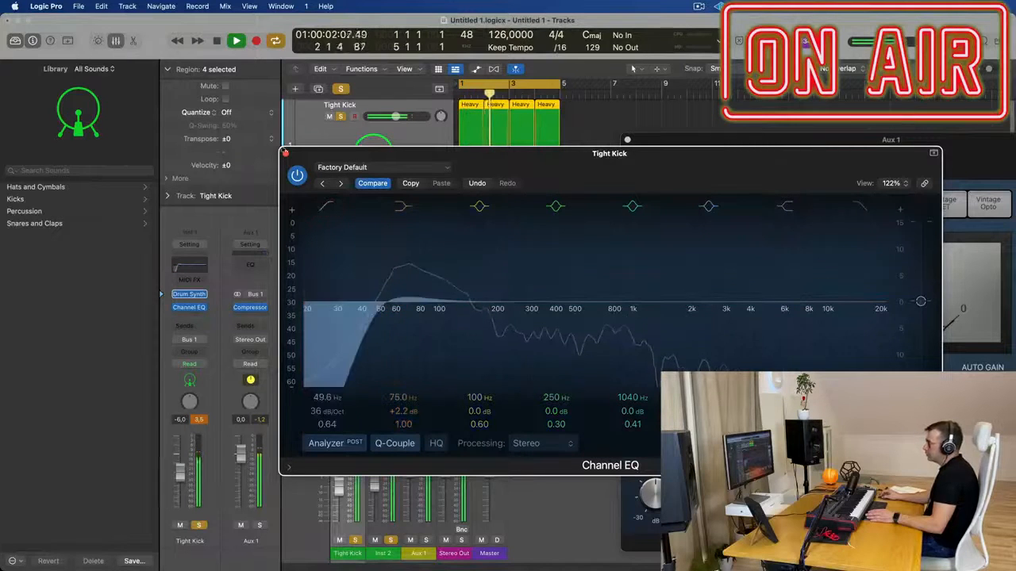
{"action": "left_click", "coordinate": [286, 153]}
Try the limiter in Aux 1's compressor with its threshold at -8.1 dB
{"action": "left_click_drag", "start_coordinate": [820, 142], "coordinate": [595, 146]}
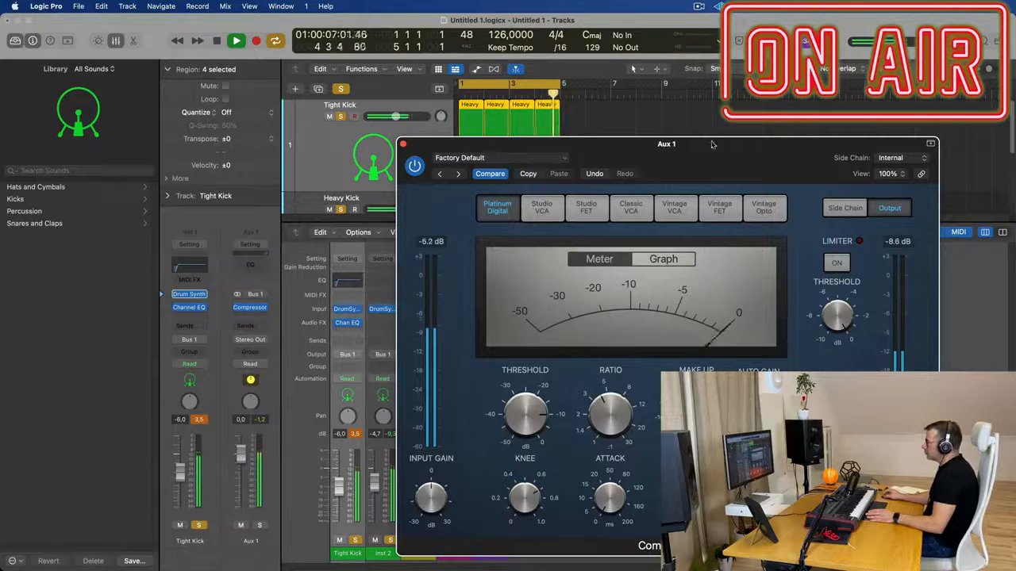
{"action": "left_click_drag", "start_coordinate": [702, 138], "coordinate": [577, 90]}
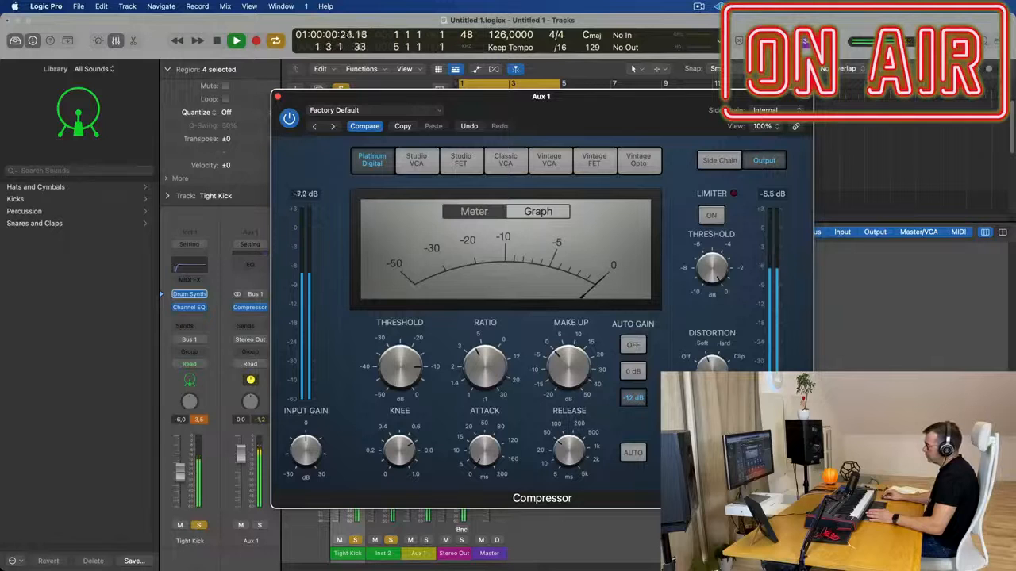
{"action": "left_click_drag", "start_coordinate": [678, 98], "coordinate": [723, 93]}
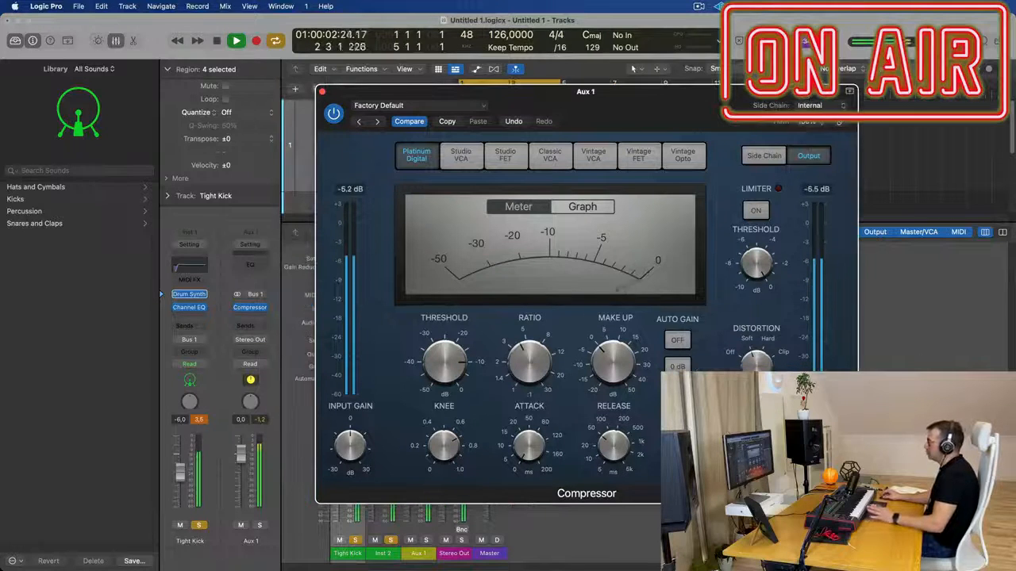
{"action": "left_click", "coordinate": [755, 211]}
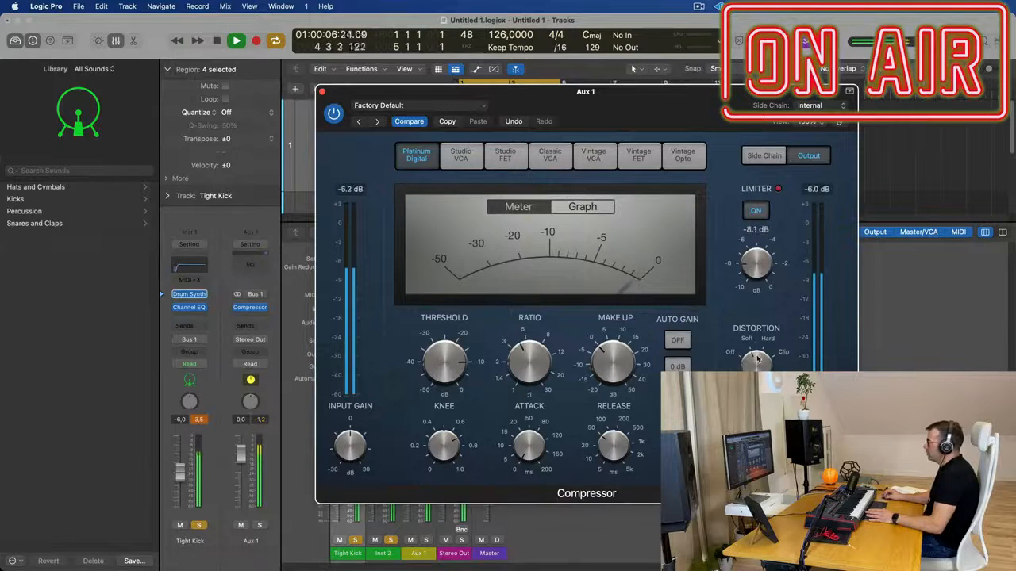
{"action": "left_click", "coordinate": [755, 211]}
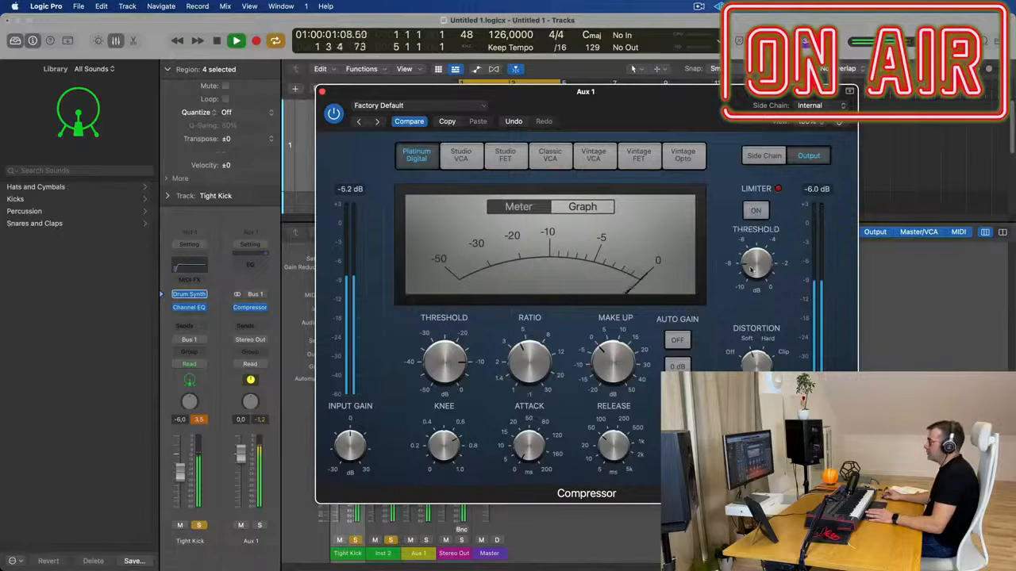
{"action": "left_click_drag", "start_coordinate": [663, 109], "coordinate": [712, 101]}
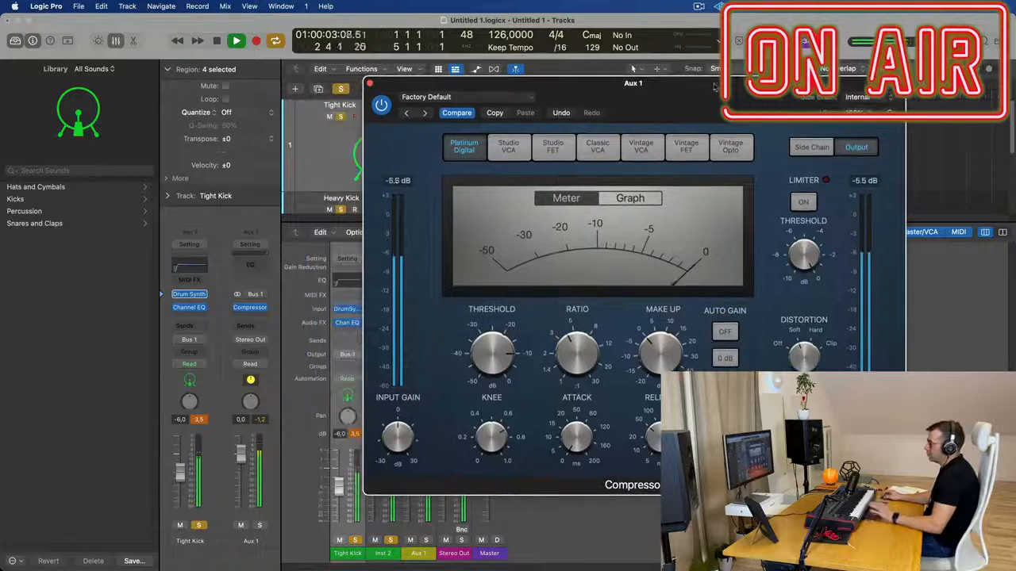
Close the compressor, duplicate the Heavy Kick track with its four regions onto a third track and restart playback
{"action": "left_click", "coordinate": [372, 84]}
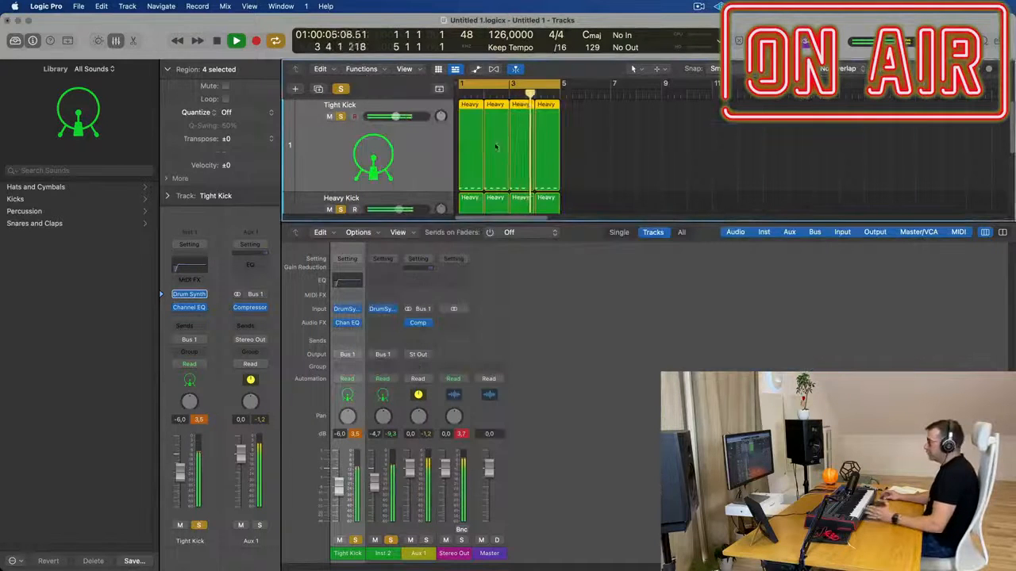
{"action": "scroll", "coordinate": [623, 173], "scroll_direction": "down", "scroll_amount": 2}
{"action": "scroll", "coordinate": [623, 173], "scroll_direction": "down", "scroll_amount": 1}
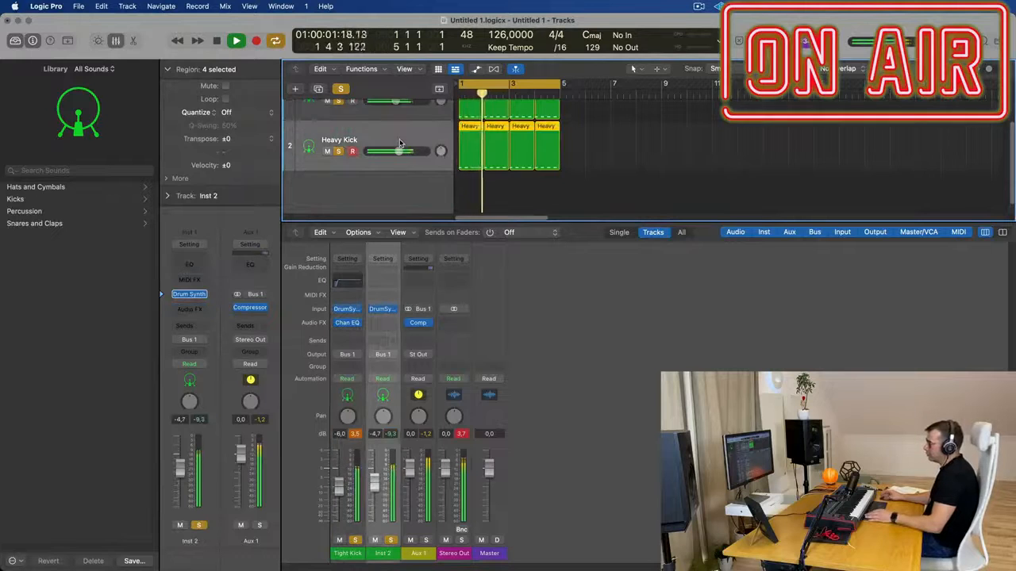
{"action": "scroll", "coordinate": [405, 135], "scroll_direction": "up", "scroll_amount": 2}
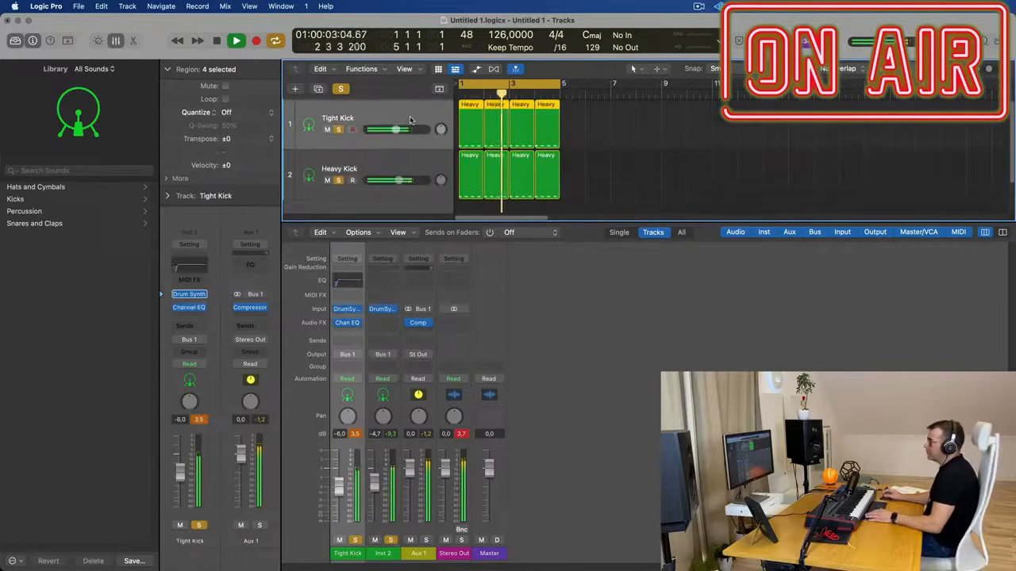
{"action": "left_click", "coordinate": [418, 168]}
{"action": "left_click", "coordinate": [319, 88]}
{"action": "left_click_drag", "start_coordinate": [586, 145], "coordinate": [472, 178]}
{"action": "key", "text": "space"}
{"action": "key", "text": "space"}
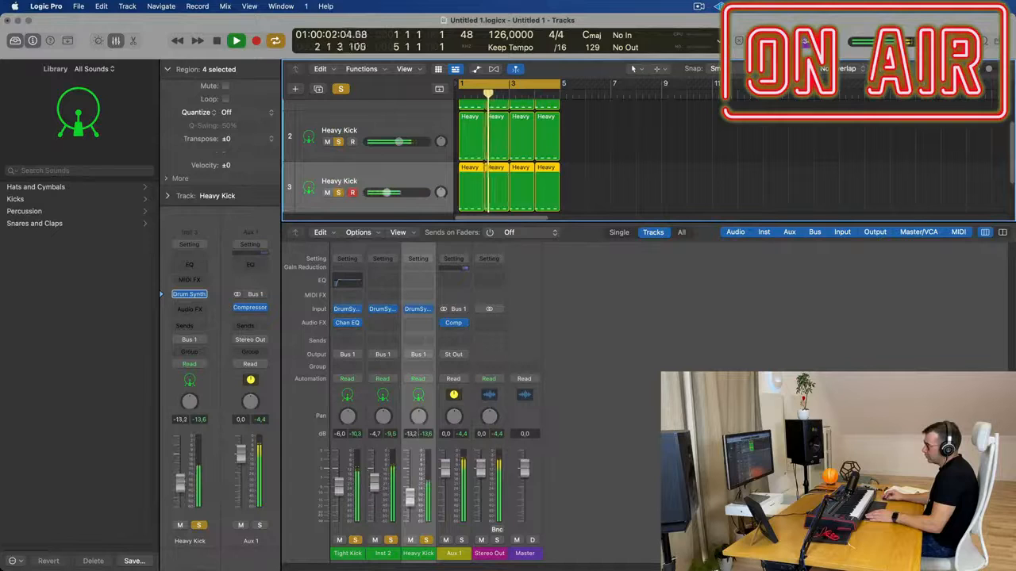
Shape the third track's Heavy Kick with lower Pitch, minimum Sweep, adjusted Decay and more Saturation, and set its volume to -4.7 dB
{"action": "left_click", "coordinate": [189, 295]}
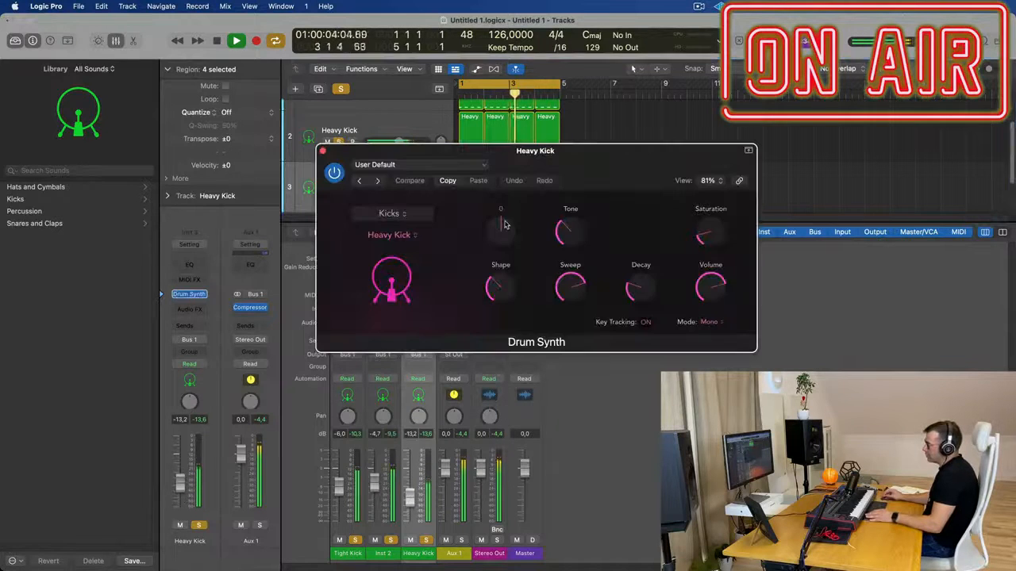
{"action": "left_click_drag", "start_coordinate": [513, 235], "coordinate": [506, 267]}
{"action": "left_click_drag", "start_coordinate": [571, 284], "coordinate": [577, 397]}
{"action": "left_click_drag", "start_coordinate": [633, 290], "coordinate": [644, 285]}
{"action": "left_click_drag", "start_coordinate": [708, 232], "coordinate": [715, 177]}
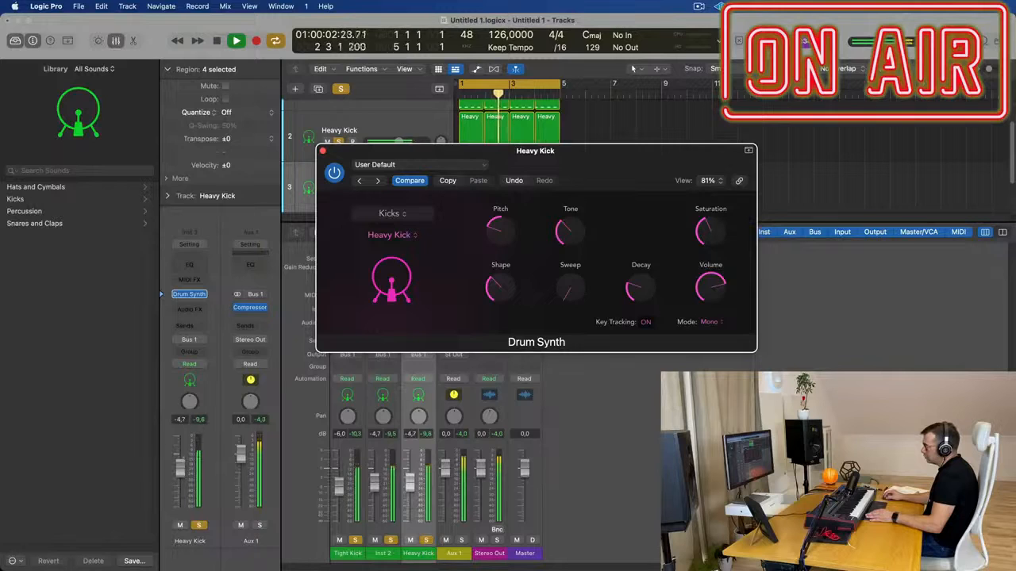
Lower the third track's Heavy Kick to -11.6 dB and clear the other tracks' solos so it plays alone
{"action": "left_click_drag", "start_coordinate": [409, 484], "coordinate": [410, 495]}
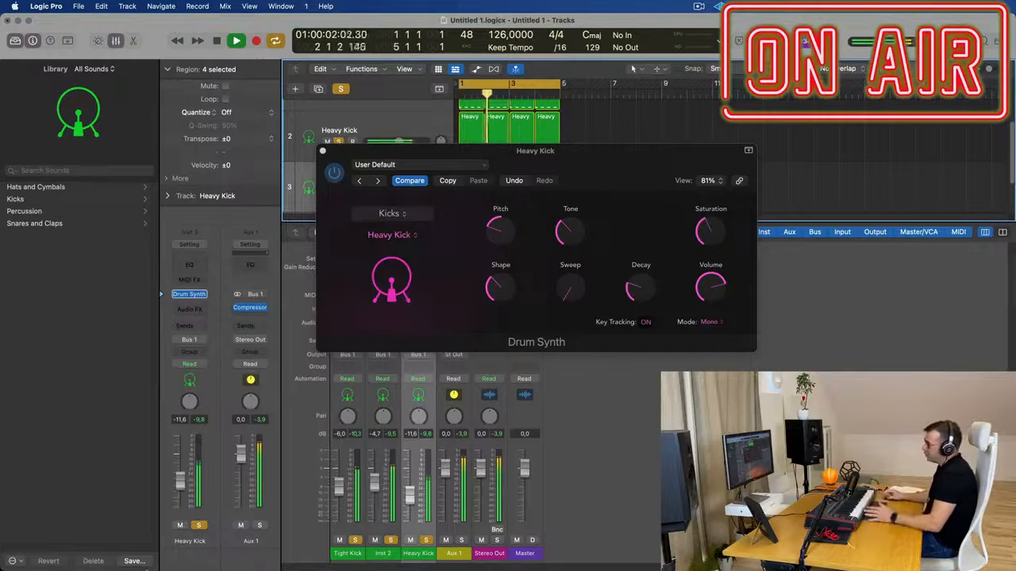
{"action": "left_click", "coordinate": [341, 90]}
{"action": "left_click_drag", "start_coordinate": [485, 152], "coordinate": [998, 170]}
{"action": "left_click", "coordinate": [198, 526]}
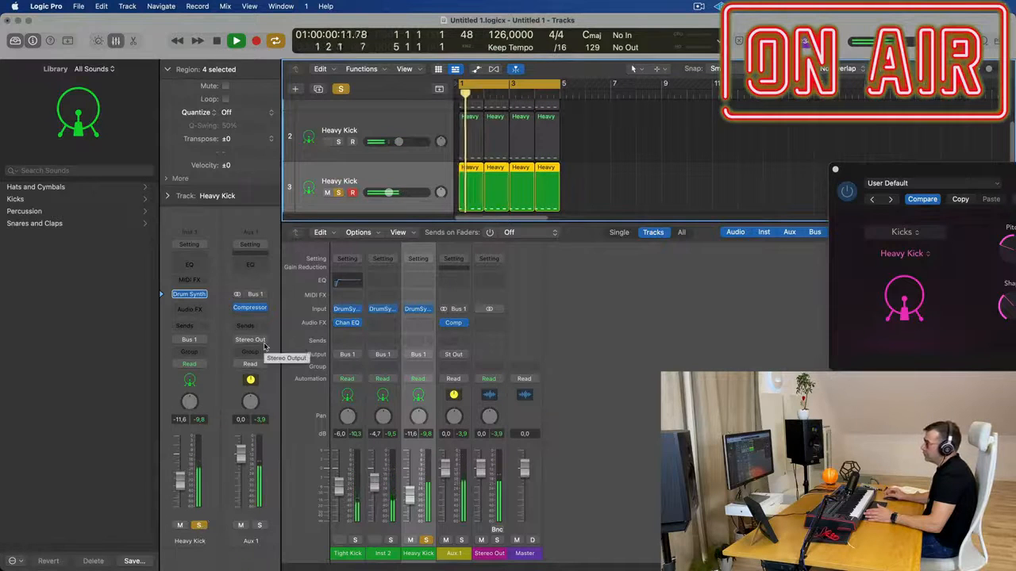
{"action": "left_click_drag", "start_coordinate": [949, 171], "coordinate": [433, 207]}
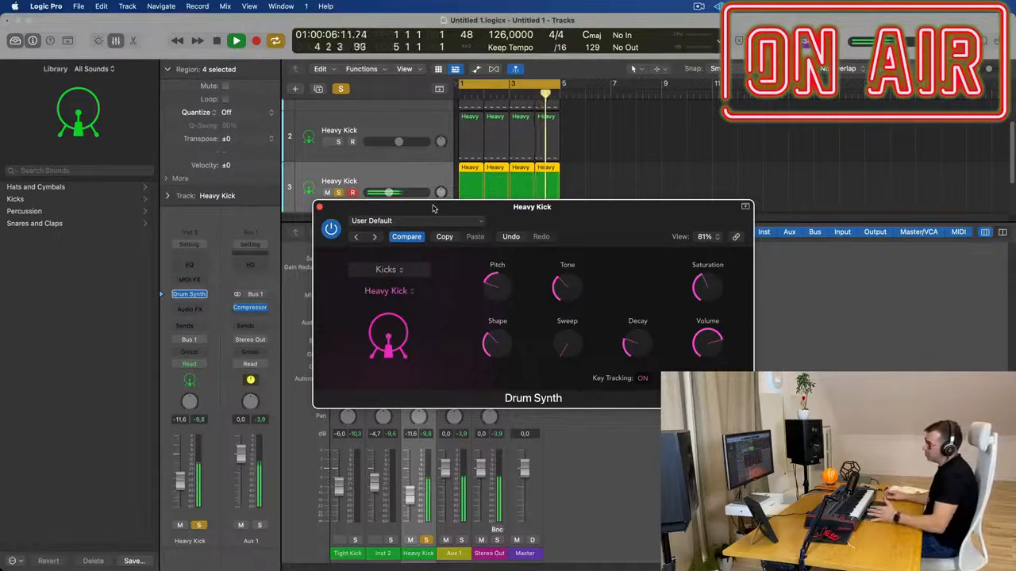
Set the third track's Heavy Kick volume to -13.0 dB, turn its solo off and close its Drum Synth
{"action": "left_click_drag", "start_coordinate": [180, 482], "coordinate": [179, 486]}
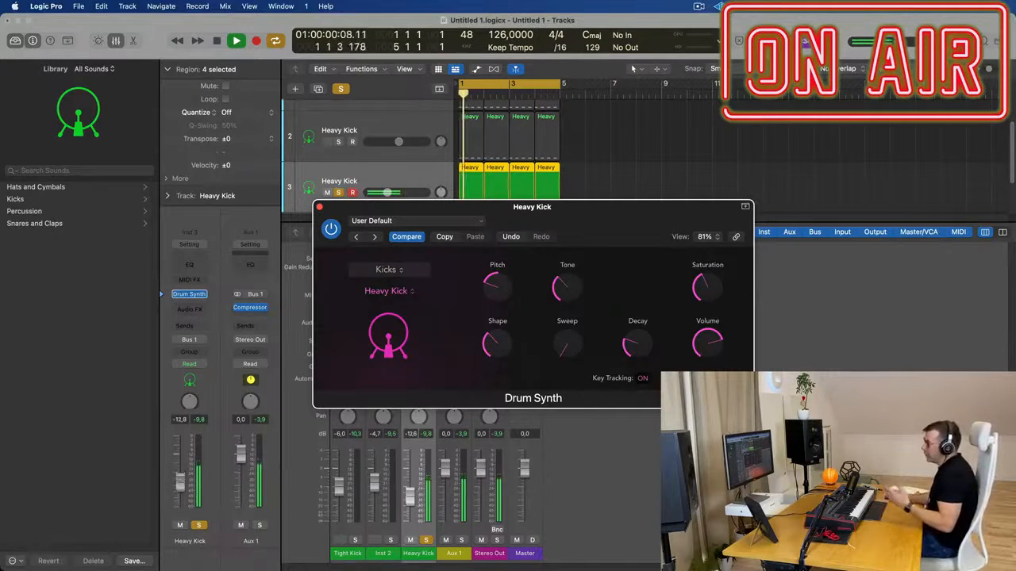
{"action": "left_click", "coordinate": [198, 525]}
{"action": "left_click", "coordinate": [319, 207]}
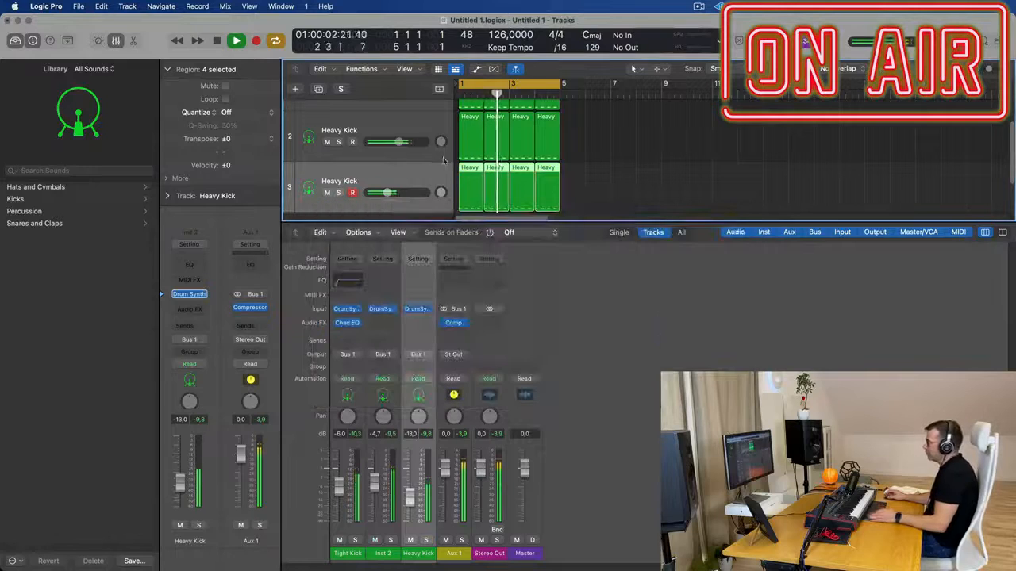
Hide the mixer, check the third kick's Bus 1 output and lower the Aux 1 volume to -3.2 dB
{"action": "key", "text": "x"}
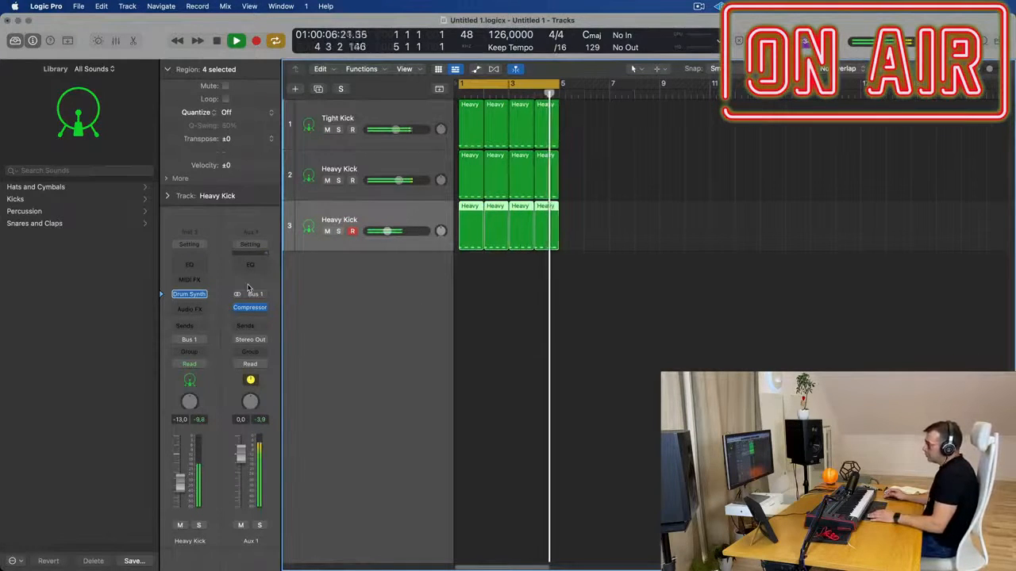
{"action": "left_click", "coordinate": [192, 342]}
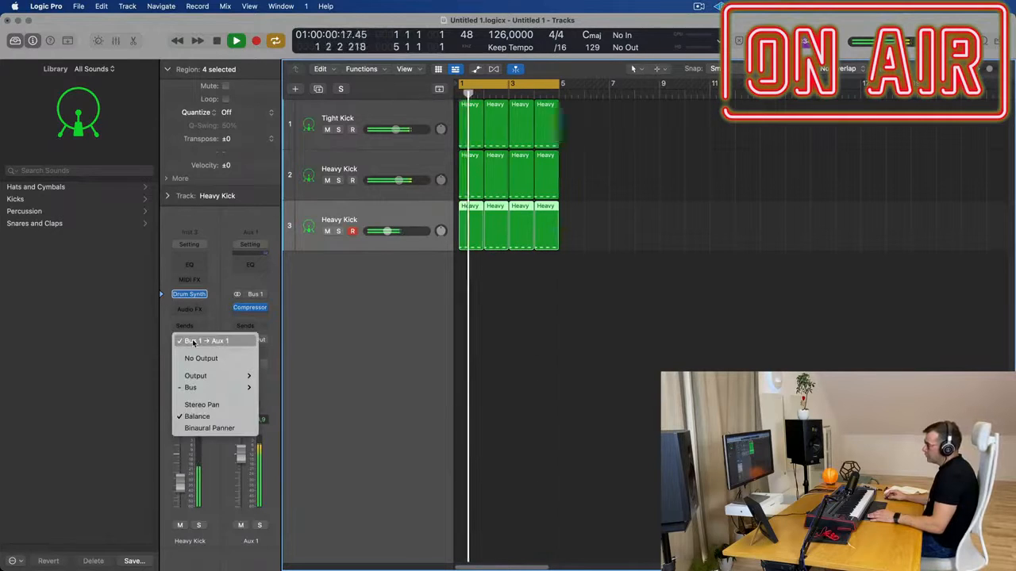
{"action": "left_click", "coordinate": [354, 341]}
{"action": "left_click", "coordinate": [254, 310]}
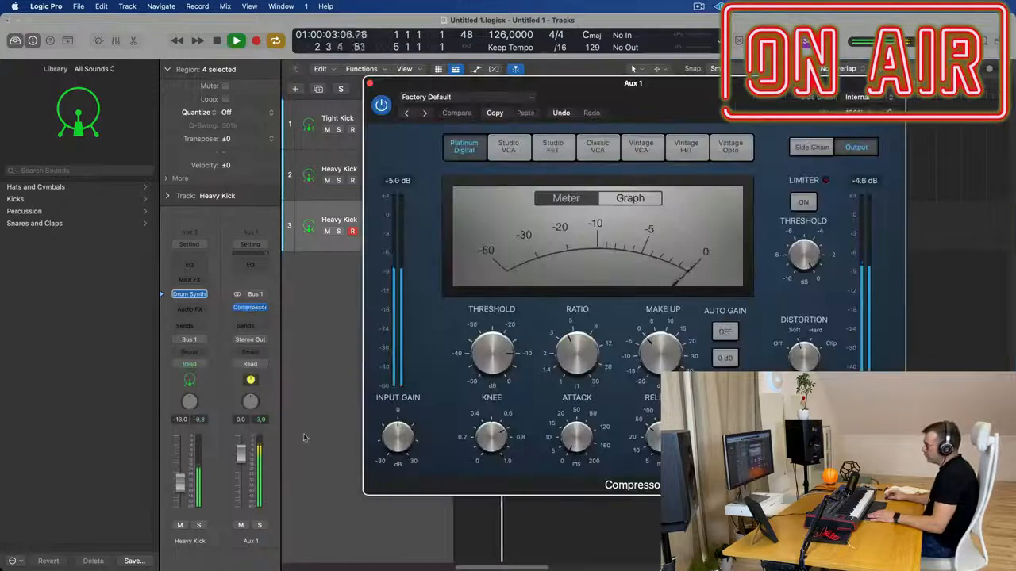
{"action": "left_click_drag", "start_coordinate": [240, 453], "coordinate": [240, 465]}
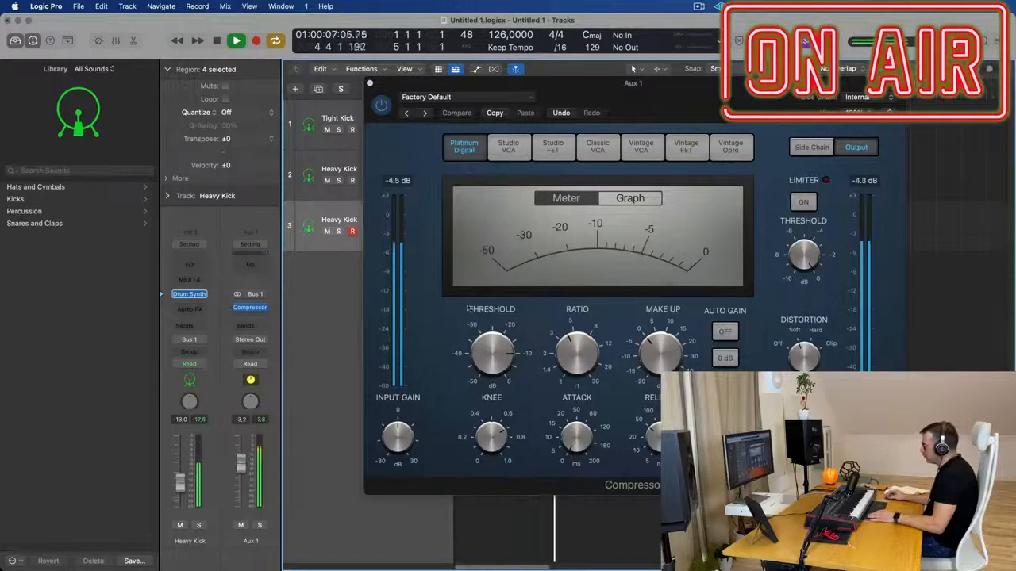
Close Aux 1's compressor after listening to the layered kicks and stop playback
{"action": "left_click_drag", "start_coordinate": [718, 98], "coordinate": [792, 155]}
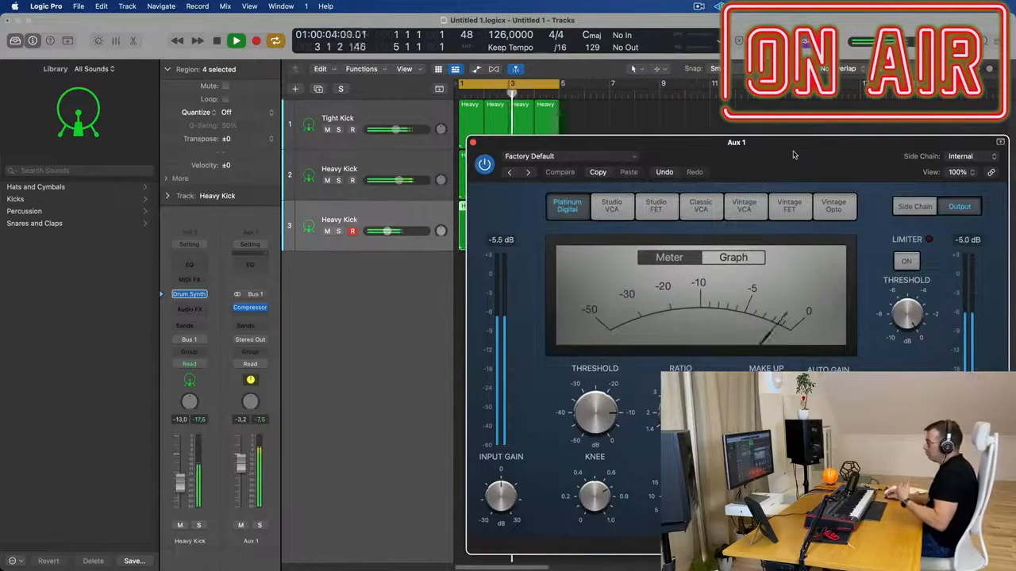
{"action": "left_click_drag", "start_coordinate": [792, 155], "coordinate": [804, 149]}
{"action": "left_click", "coordinate": [408, 279]}
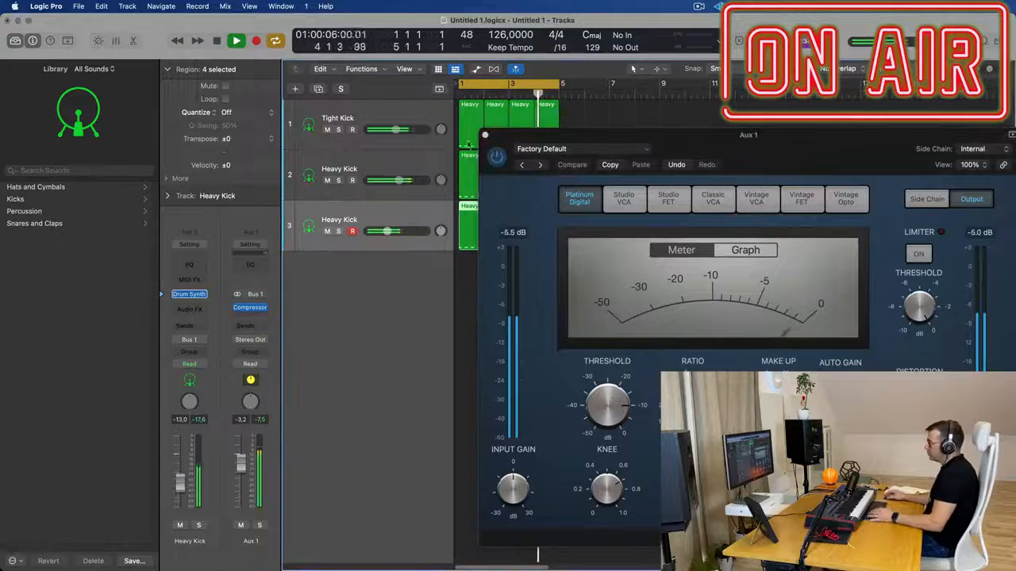
{"action": "left_click", "coordinate": [485, 134]}
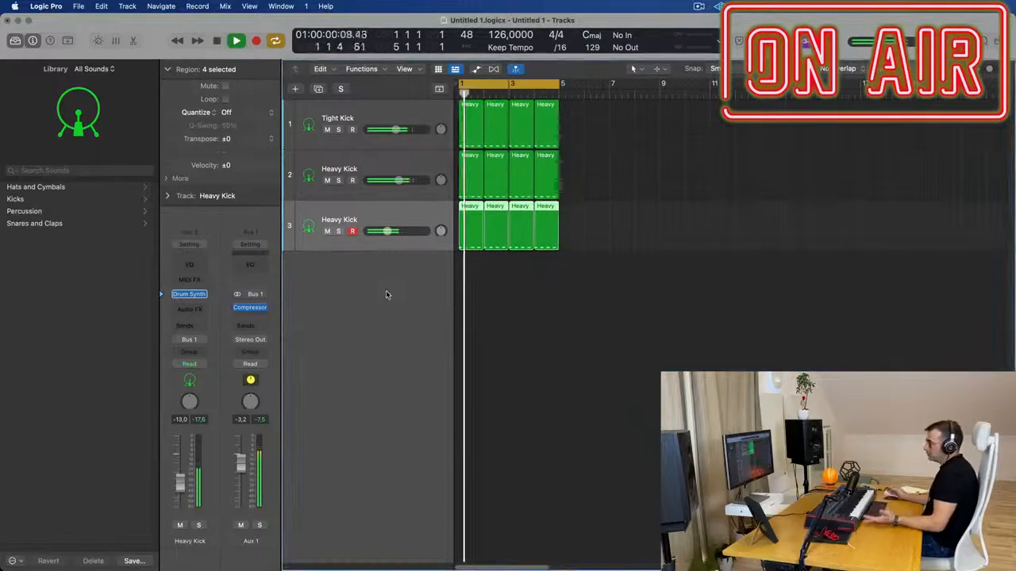
{"action": "key", "text": "space"}
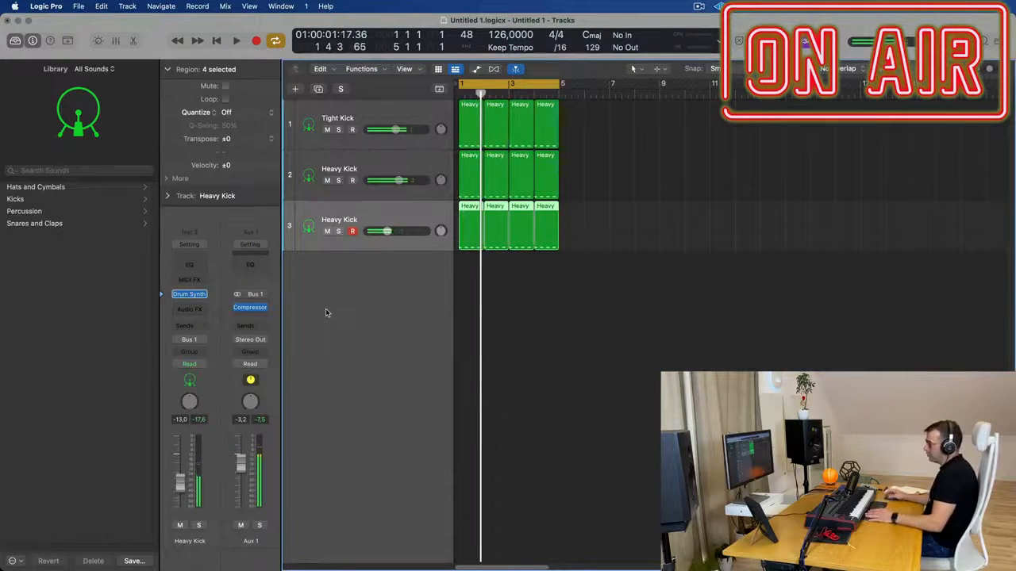
Add a software instrument track with Alchemy below the kick tracks and increase its track height
{"action": "left_click", "coordinate": [295, 90]}
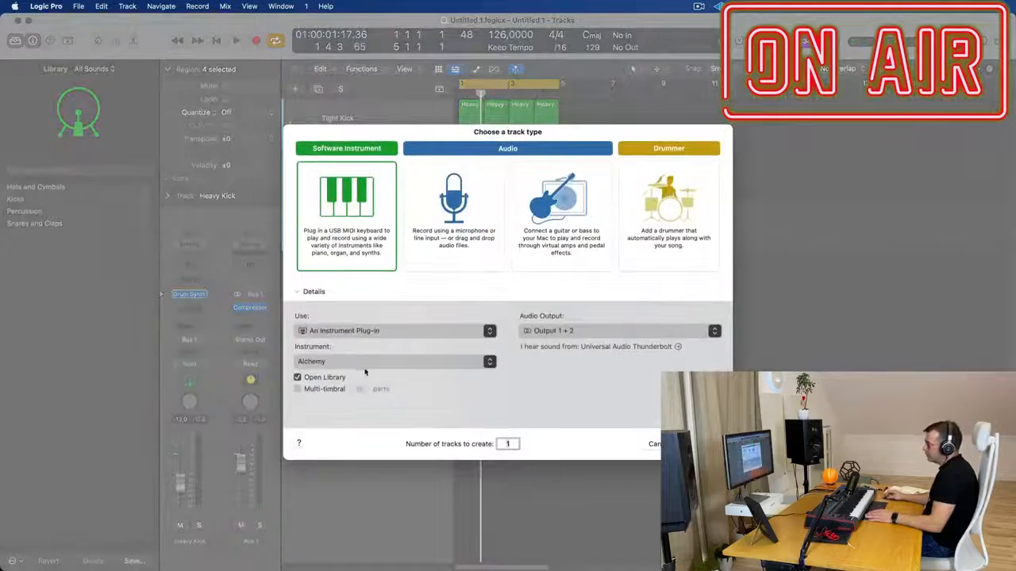
{"action": "left_click", "coordinate": [698, 443]}
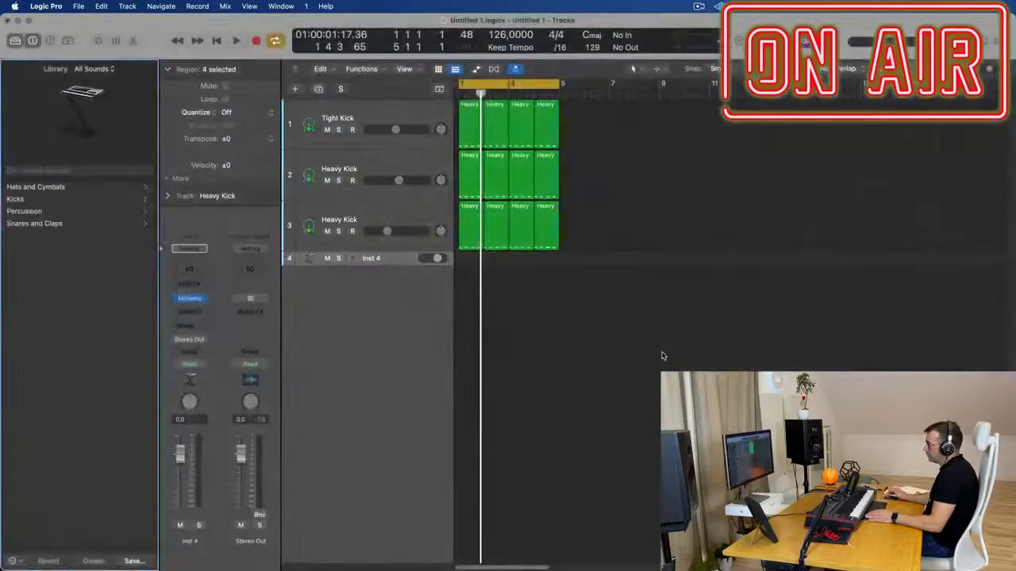
{"action": "left_click_drag", "start_coordinate": [392, 265], "coordinate": [392, 326]}
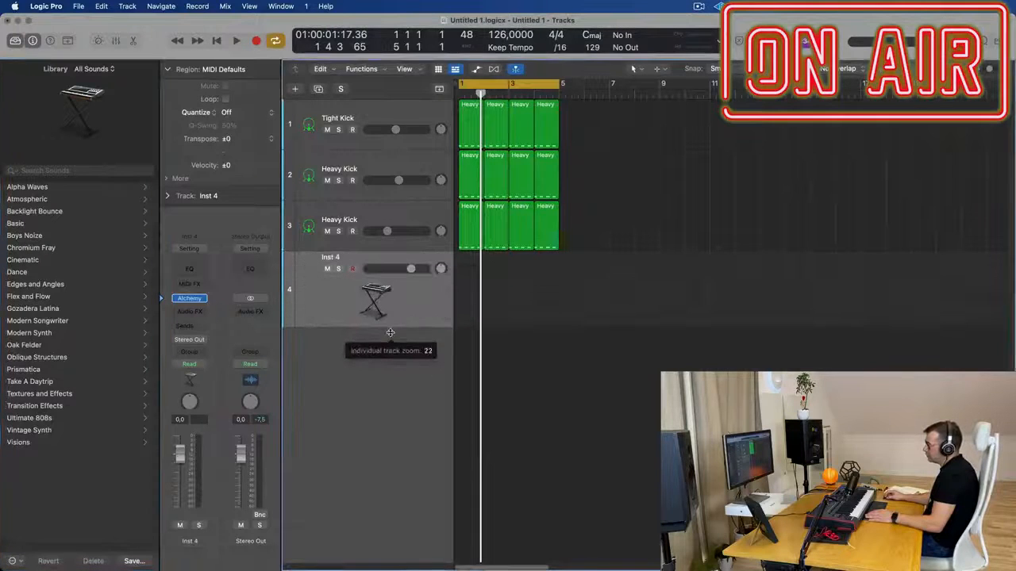
{"action": "key", "text": "space"}
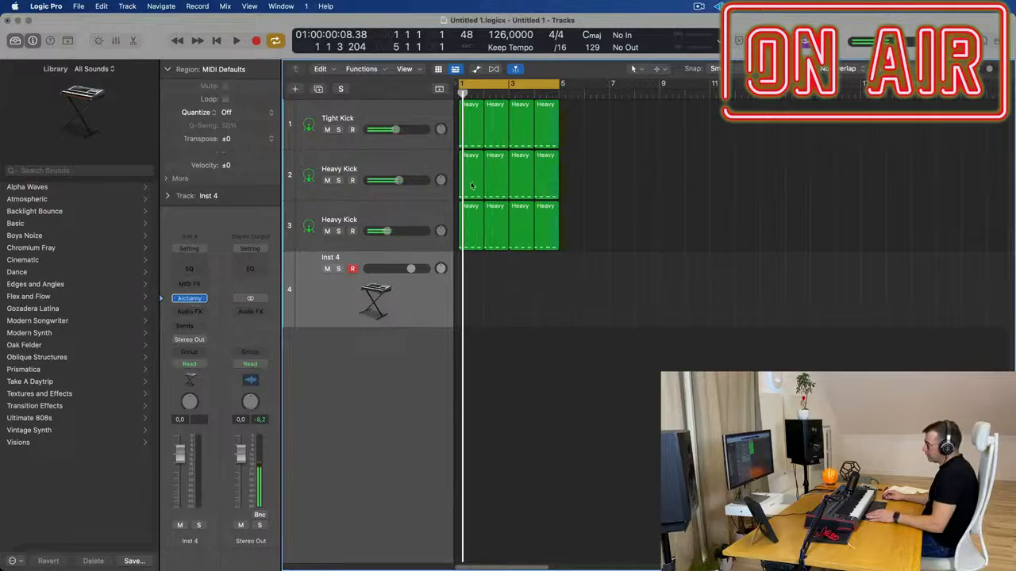
Copy the first kick region to the Alchemy track, delete its extra notes and extend the C1 note over the full bar
{"action": "left_click_drag", "start_coordinate": [468, 112], "coordinate": [471, 261]}
{"action": "double_click", "coordinate": [471, 261]}
{"action": "left_click_drag", "start_coordinate": [493, 444], "coordinate": [578, 492]}
{"action": "key", "text": "Delete"}
{"action": "left_click_drag", "start_coordinate": [474, 466], "coordinate": [597, 464]}
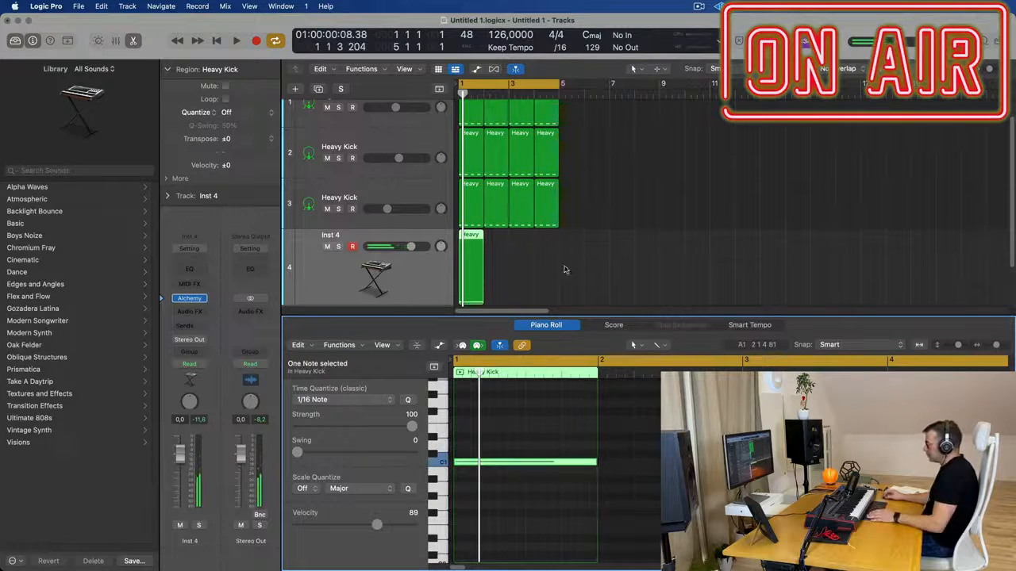
Repeat the Alchemy track's one-bar region three times to fill four bars and select all regions on the track
{"action": "left_click", "coordinate": [472, 275]}
{"action": "key", "text": "super+r"}
{"action": "key", "text": "super+r"}
{"action": "key", "text": "super+r"}
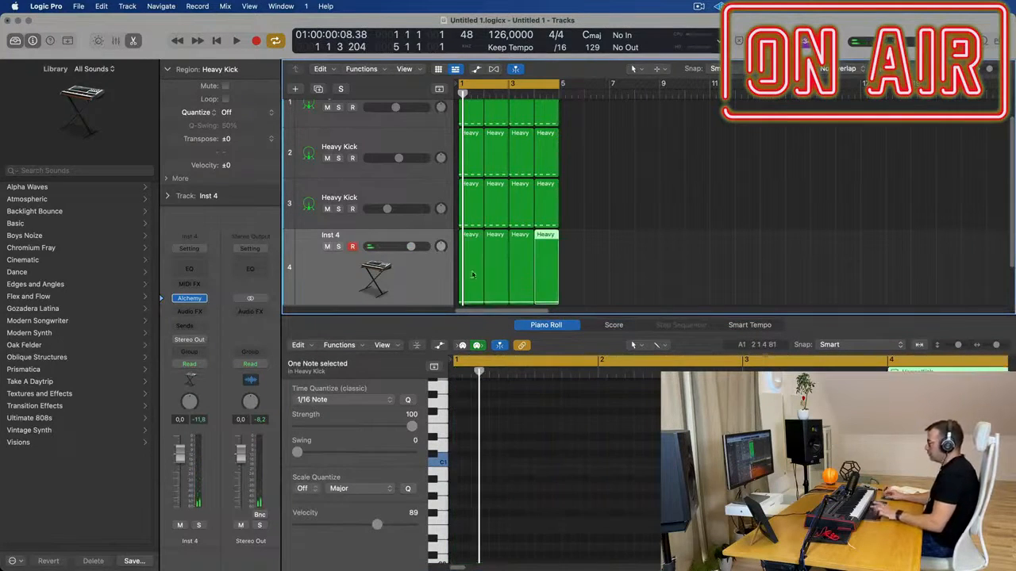
{"action": "left_click", "coordinate": [414, 283]}
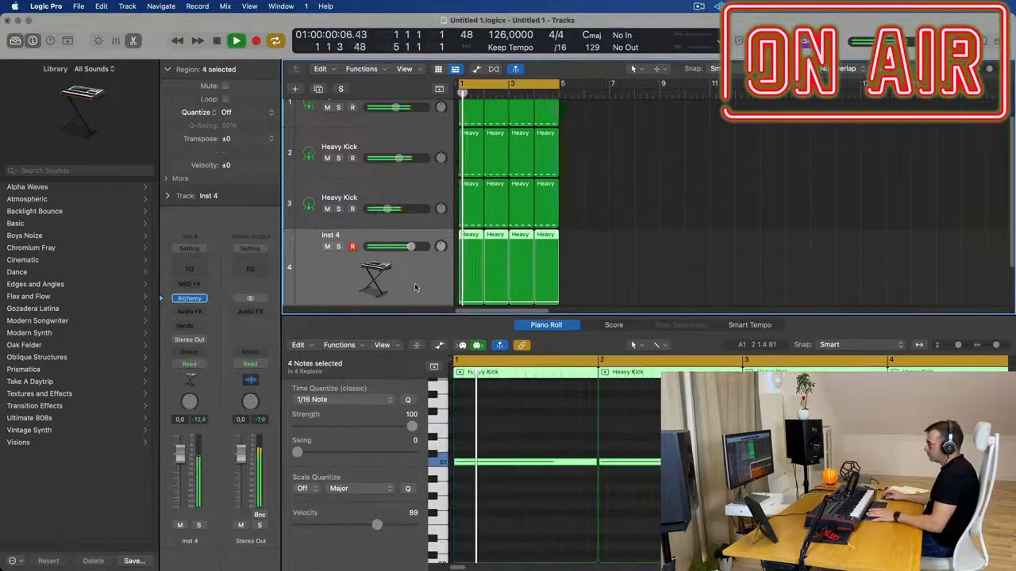
Set the Alchemy track's volume to -1.9 dB, audition presets in the Bass category and load 70s Synth Intro
{"action": "left_click", "coordinate": [194, 303]}
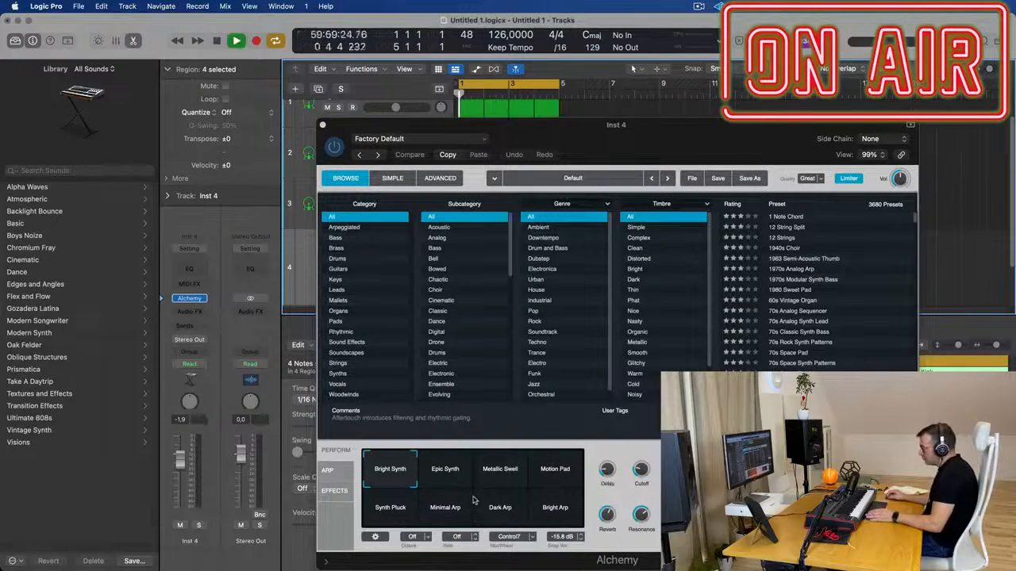
{"action": "left_click_drag", "start_coordinate": [641, 470], "coordinate": [638, 490]}
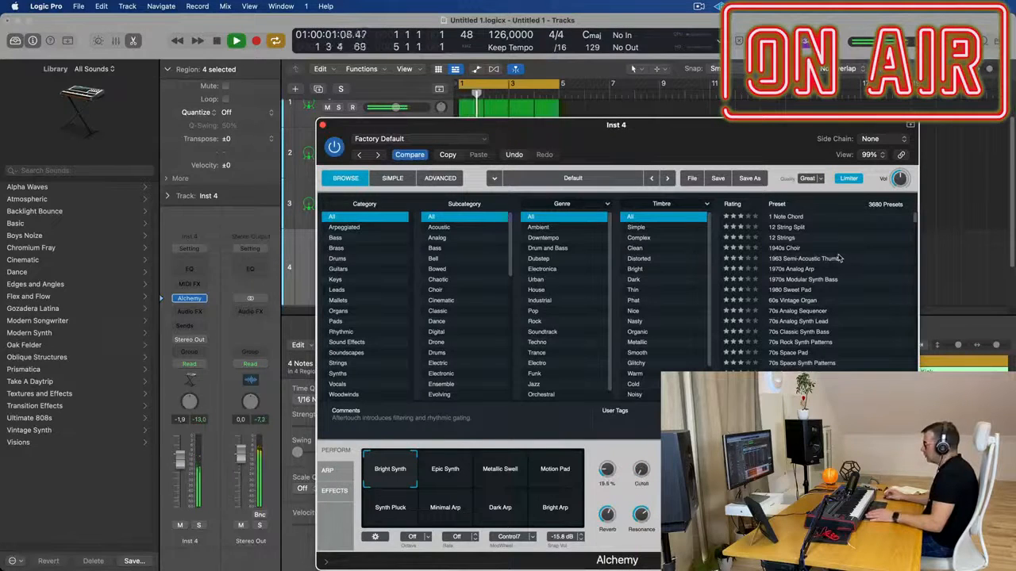
{"action": "left_click", "coordinate": [354, 238]}
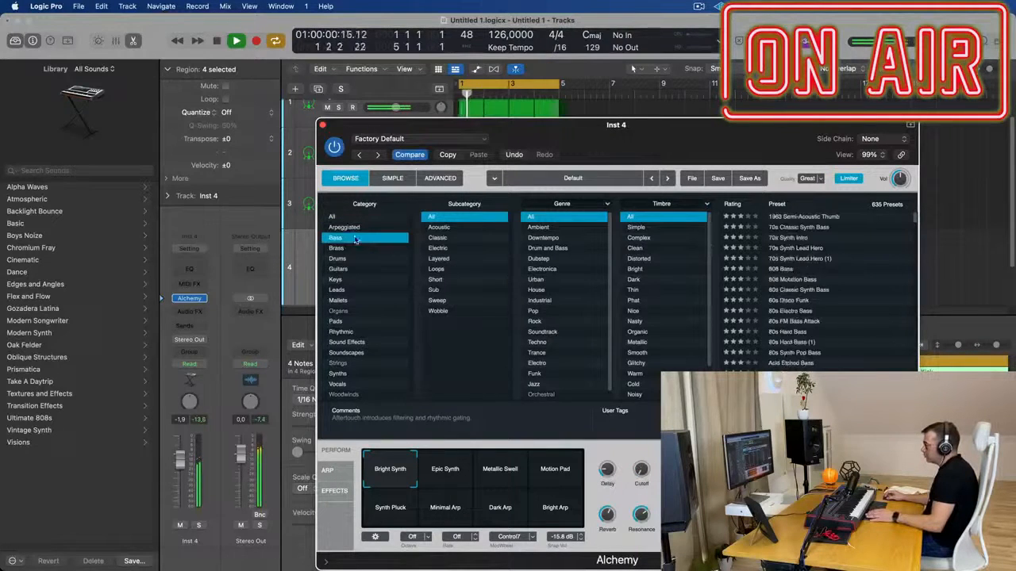
{"action": "left_click", "coordinate": [795, 218]}
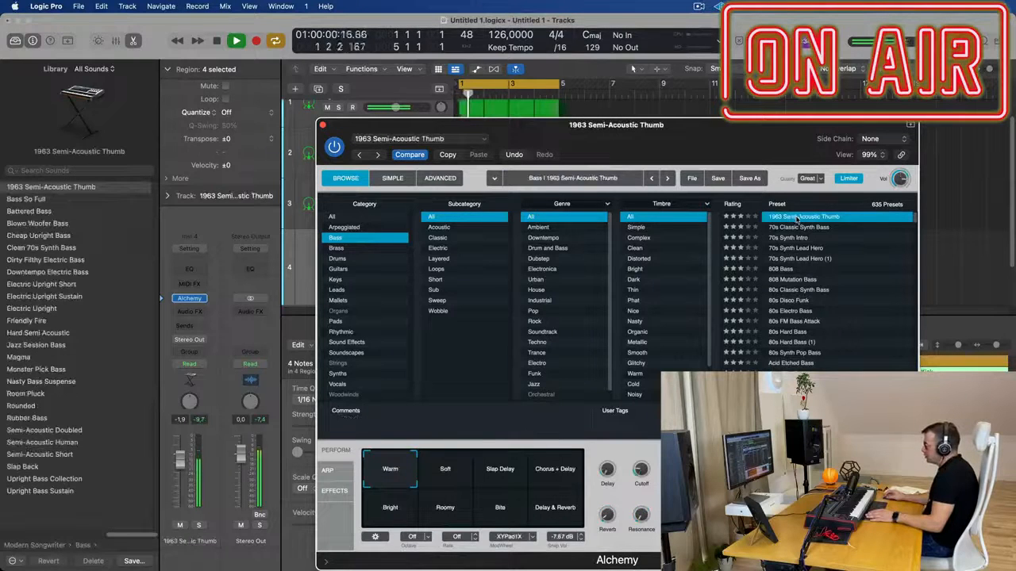
{"action": "left_click", "coordinate": [799, 228]}
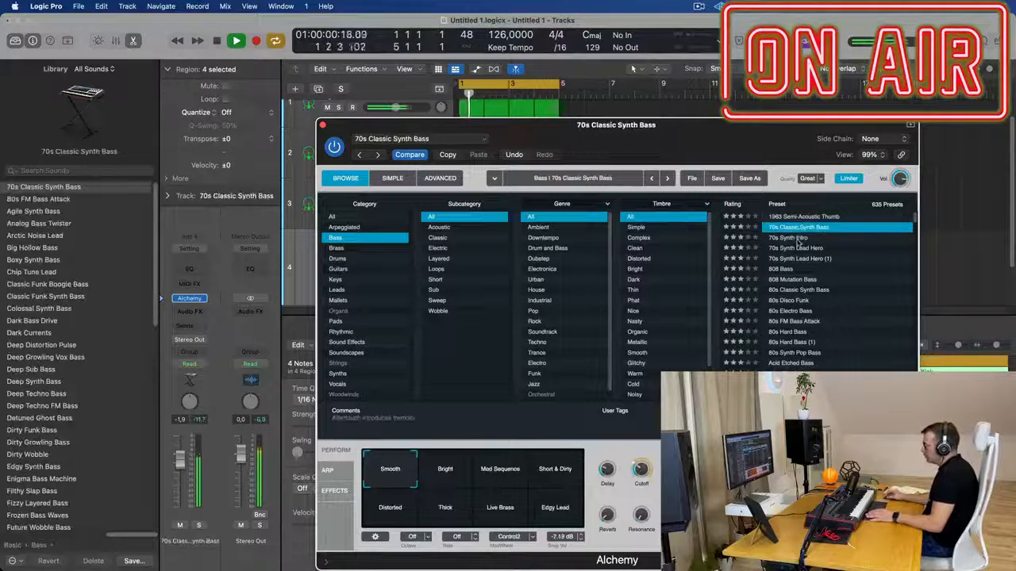
{"action": "left_click", "coordinate": [797, 238]}
Transpose the sustained C1 notes in the Alchemy track's four regions down one octave and check the sound
{"action": "left_click_drag", "start_coordinate": [712, 131], "coordinate": [758, 415]}
{"action": "left_click", "coordinate": [582, 238]}
{"action": "key", "text": "space"}
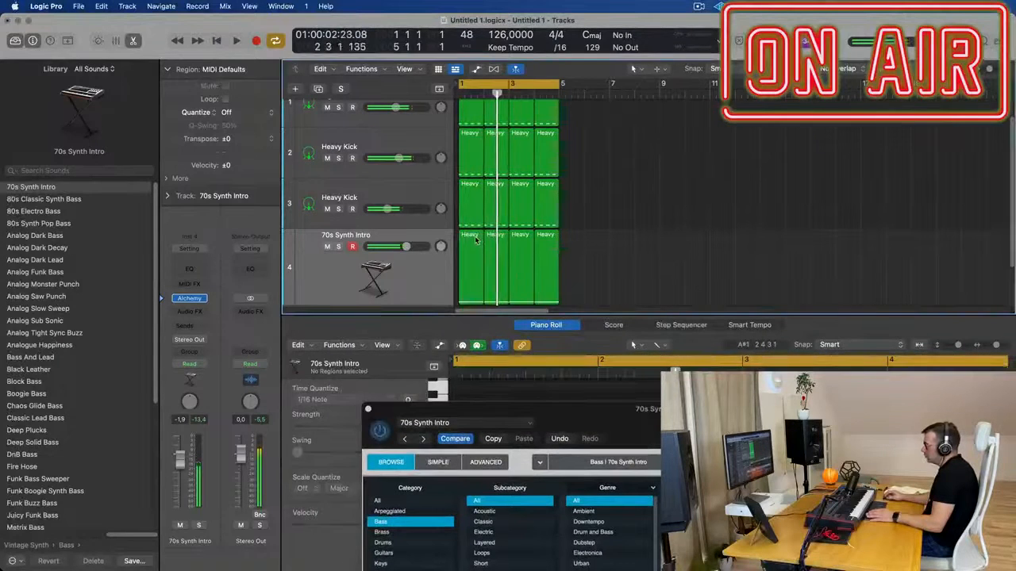
{"action": "left_click", "coordinate": [476, 241]}
{"action": "left_click_drag", "start_coordinate": [625, 249], "coordinate": [467, 265]}
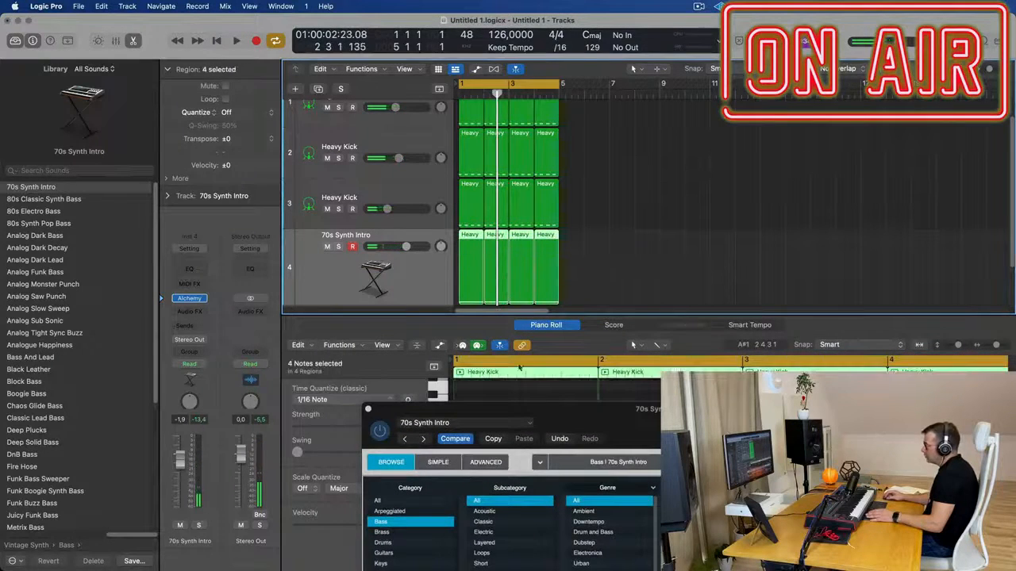
{"action": "left_click_drag", "start_coordinate": [537, 412], "coordinate": [797, 24]}
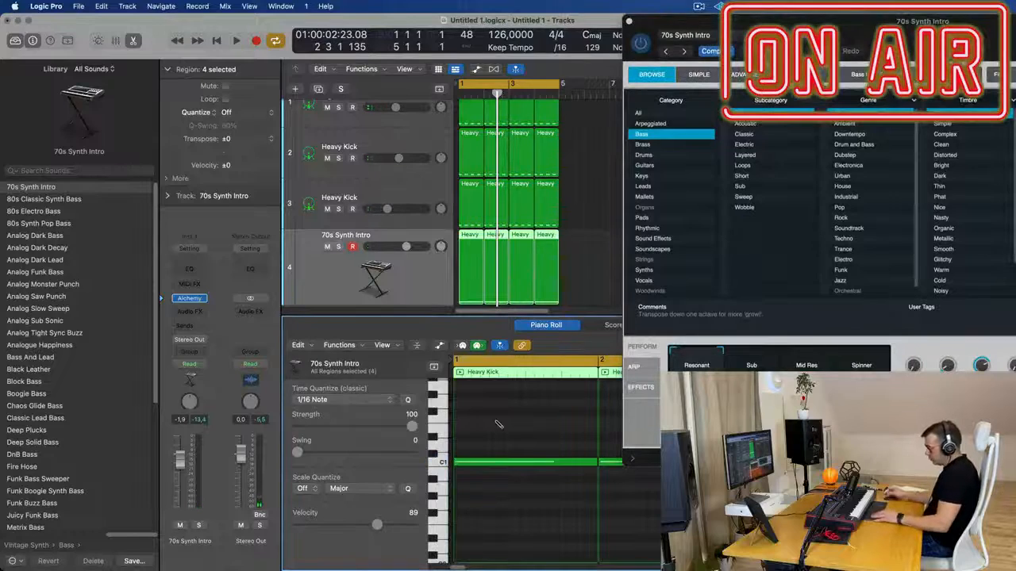
{"action": "key", "text": "alt+shift+Down"}
{"action": "key", "text": "space"}
Restart playback and load Alchemy's 70s Classic Synth Bass preset
{"action": "key", "text": "space"}
{"action": "left_click_drag", "start_coordinate": [941, 18], "coordinate": [725, 123]}
{"action": "key", "text": "space"}
{"action": "left_click", "coordinate": [887, 226]}
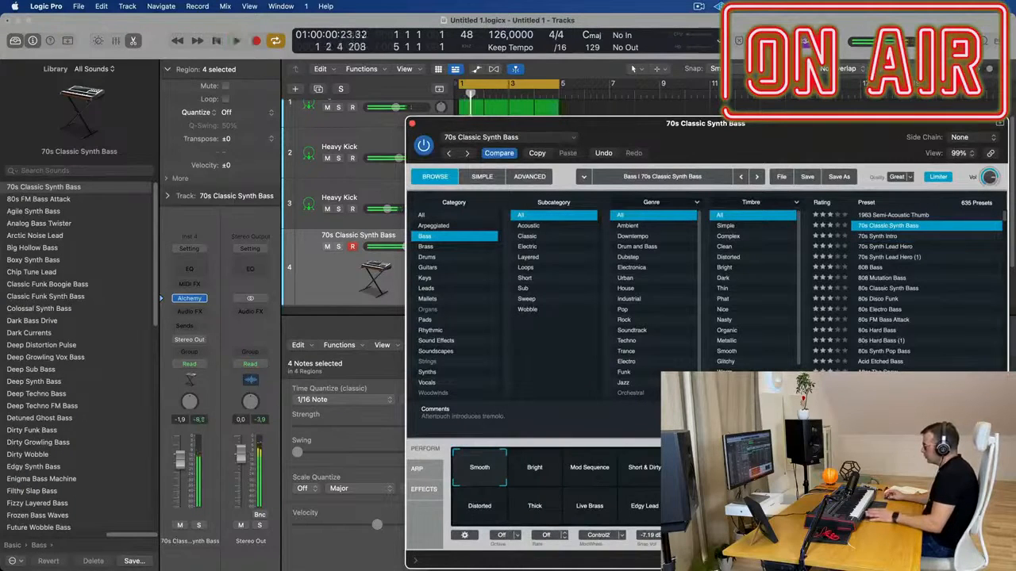
{"action": "left_click_drag", "start_coordinate": [712, 135], "coordinate": [633, 137]}
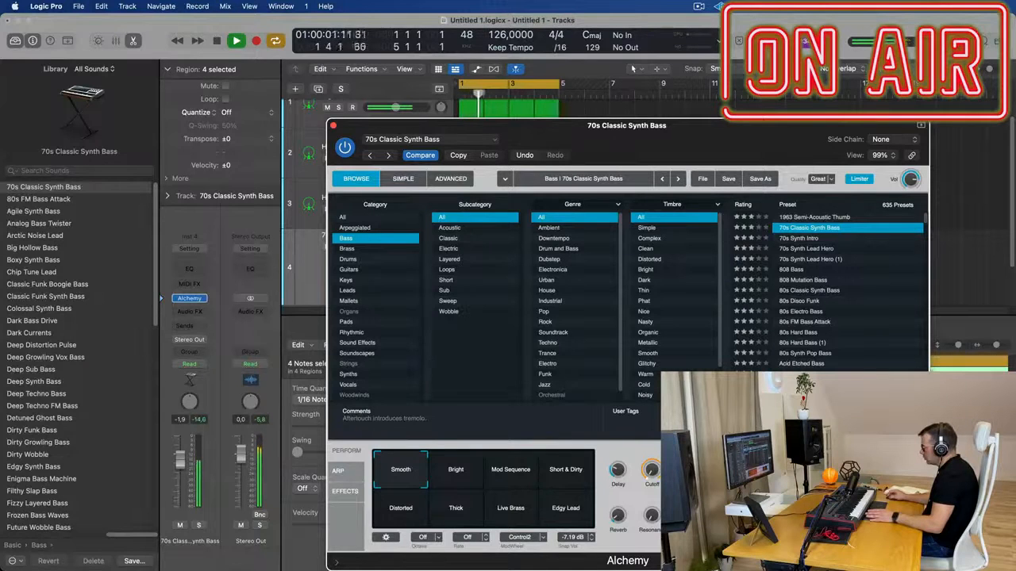
Try the Bright, Mod Sequence and Short & Dirty snapshots of the bass preset and return to Smooth
{"action": "left_click_drag", "start_coordinate": [668, 126], "coordinate": [621, 94]}
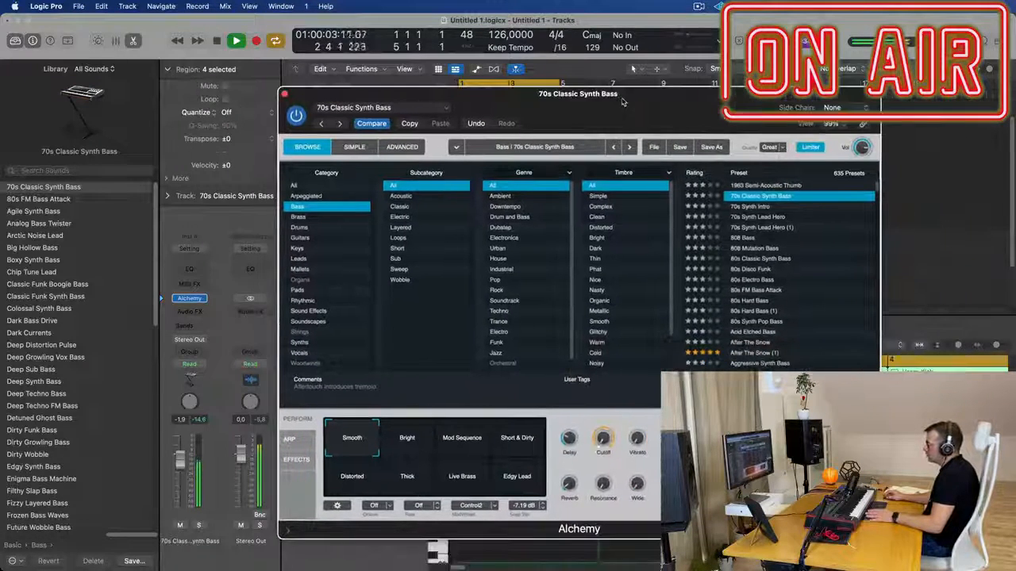
{"action": "left_click", "coordinate": [406, 441]}
{"action": "left_click", "coordinate": [462, 441]}
{"action": "left_click", "coordinate": [512, 444]}
{"action": "left_click", "coordinate": [357, 443]}
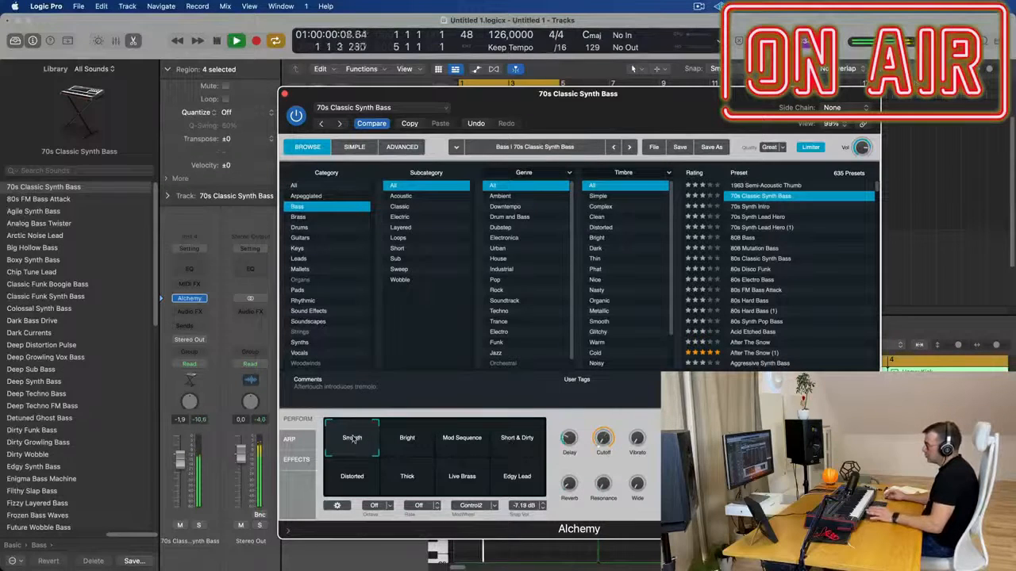
Show Alchemy's Advanced view, toggle the first filter on and off and select Filter 1 FX-Mix as the modulation target
{"action": "left_click", "coordinate": [354, 146]}
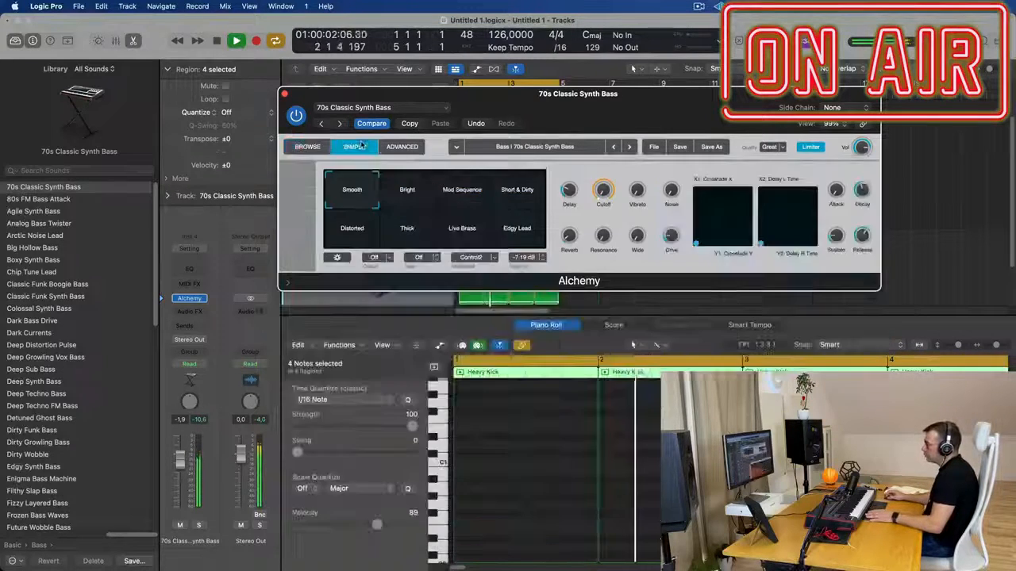
{"action": "left_click", "coordinate": [402, 147]}
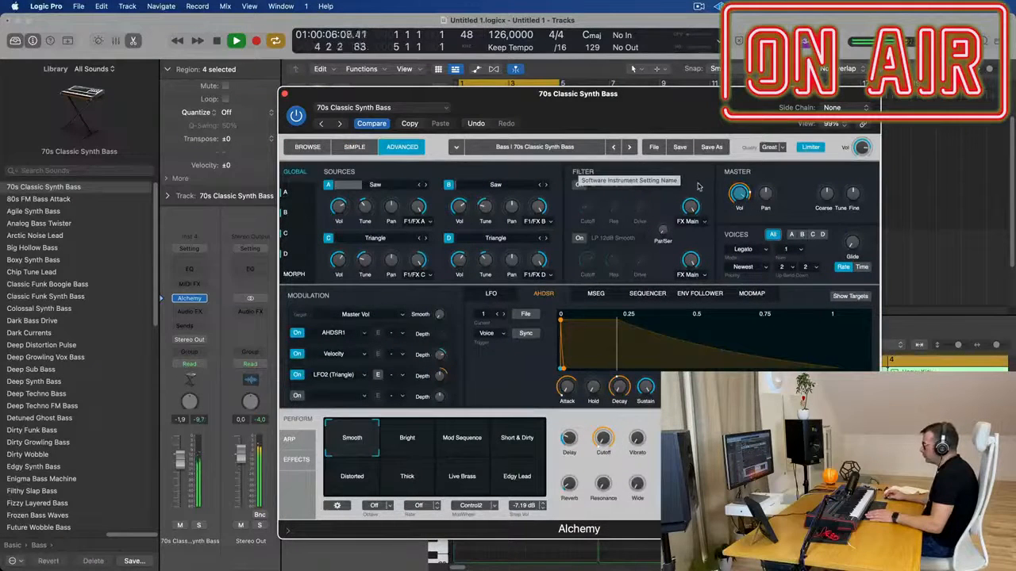
{"action": "left_click", "coordinate": [579, 185]}
{"action": "left_click", "coordinate": [579, 186]}
{"action": "left_click", "coordinate": [690, 208]}
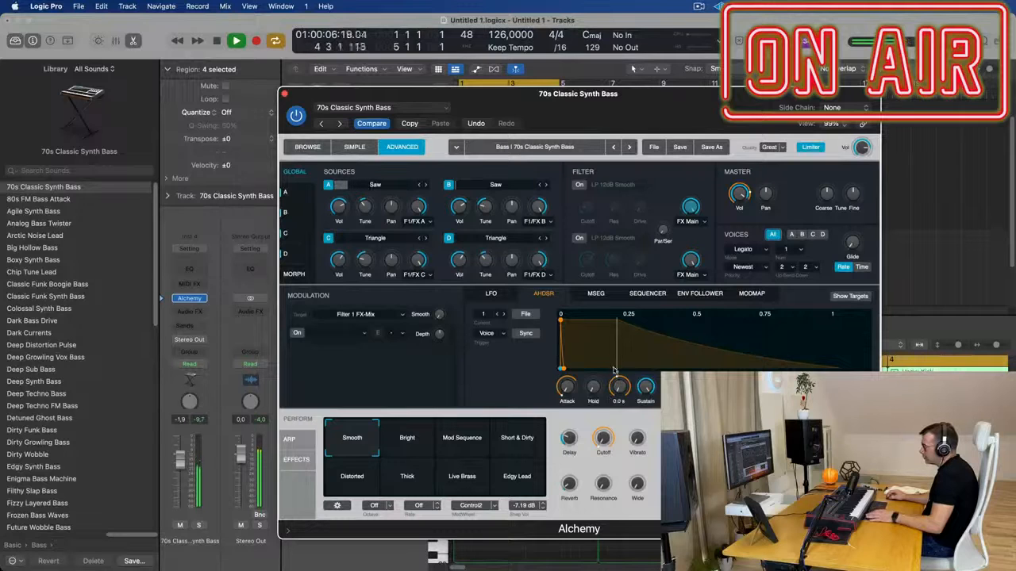
Shorten the attack of Alchemy's AHDSR 1 envelope to 0.00 s and close the instrument
{"action": "left_click_drag", "start_coordinate": [568, 387], "coordinate": [567, 387]}
{"action": "left_click_drag", "start_coordinate": [562, 367], "coordinate": [521, 369]}
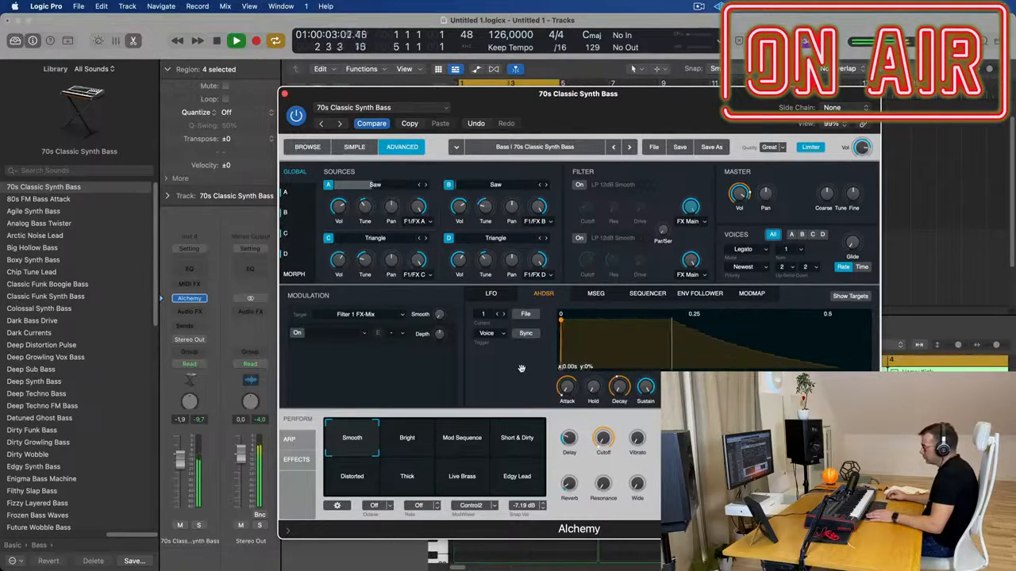
{"action": "left_click_drag", "start_coordinate": [555, 114], "coordinate": [574, 128]}
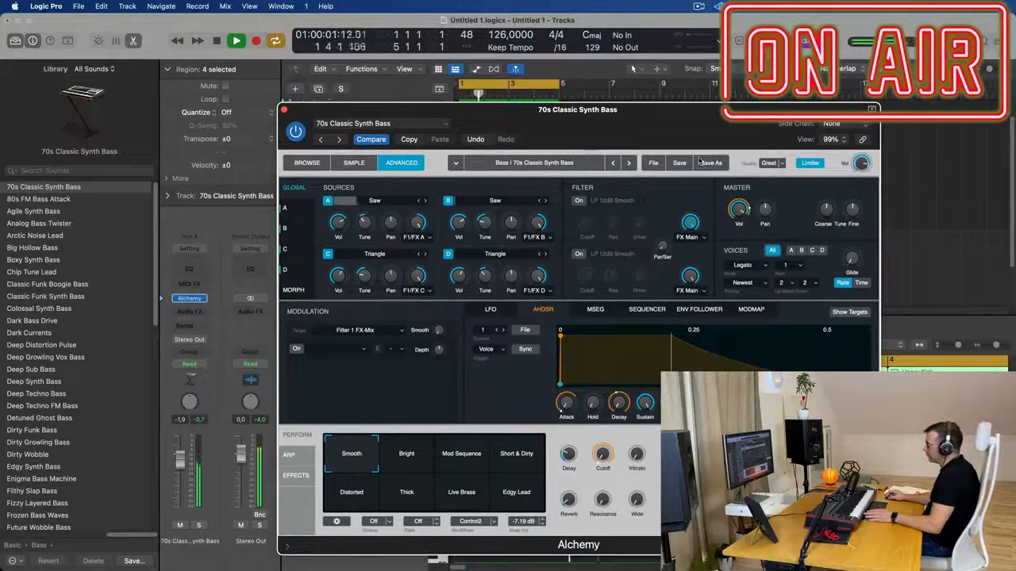
{"action": "left_click", "coordinate": [284, 109]}
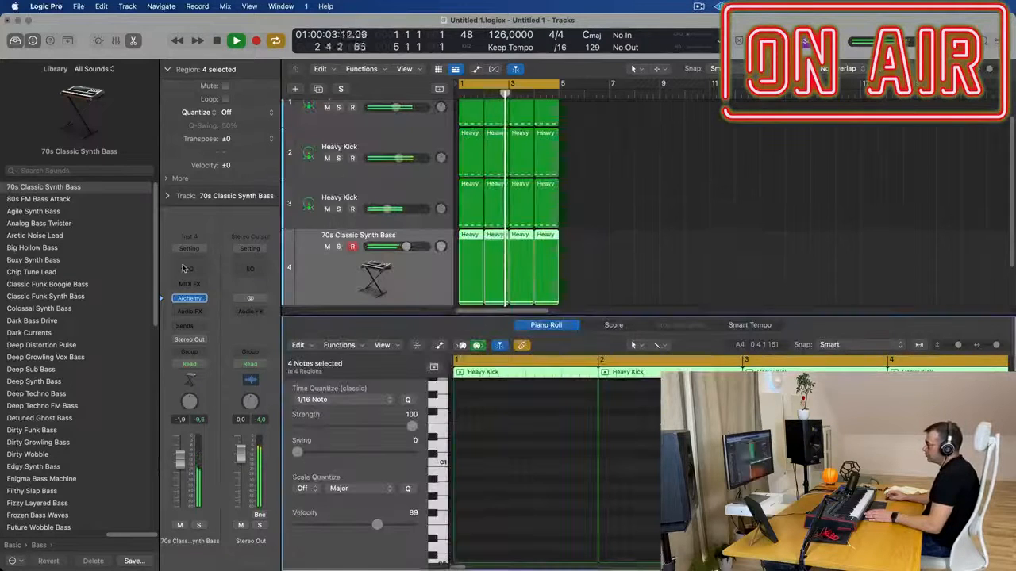
Add a Channel EQ to the bass track and pull its high-cut filter down to about 100 Hz
{"action": "left_click", "coordinate": [189, 269]}
{"action": "left_click_drag", "start_coordinate": [913, 297], "coordinate": [487, 297]}
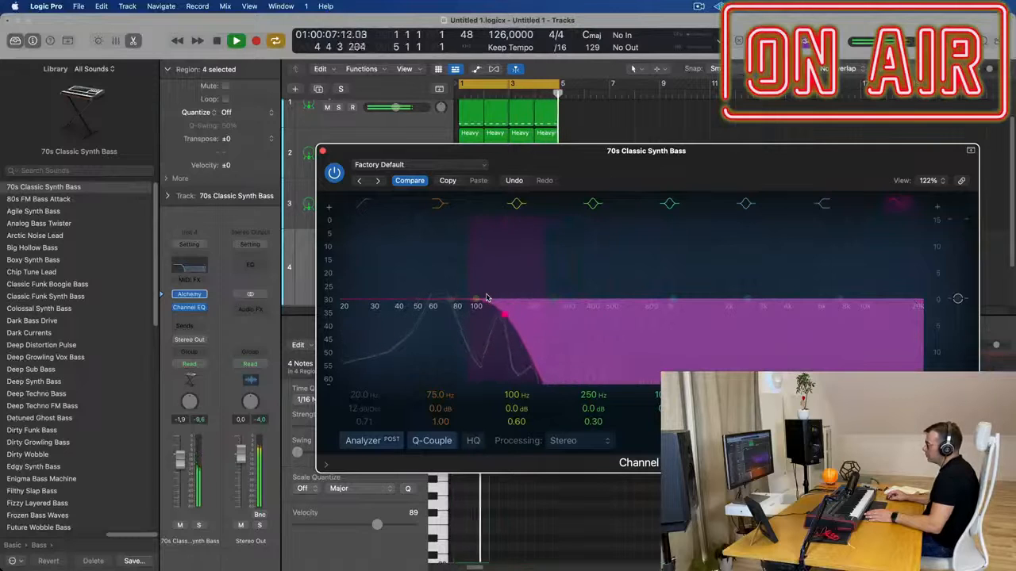
{"action": "left_click", "coordinate": [322, 151]}
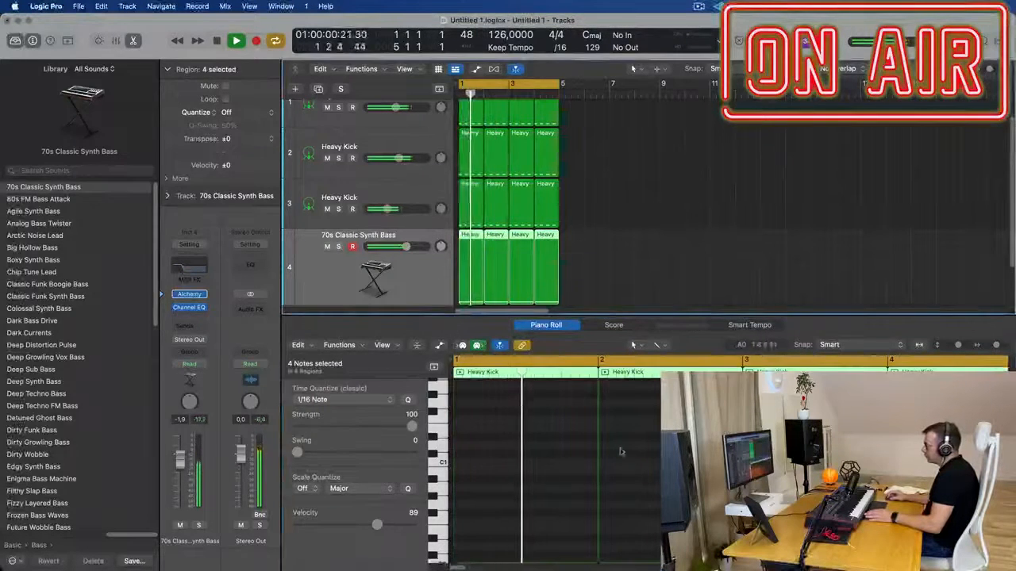
Select all notes in the four bass regions, transpose them down one octave and play the loop from the start to check
{"action": "key", "text": "p"}
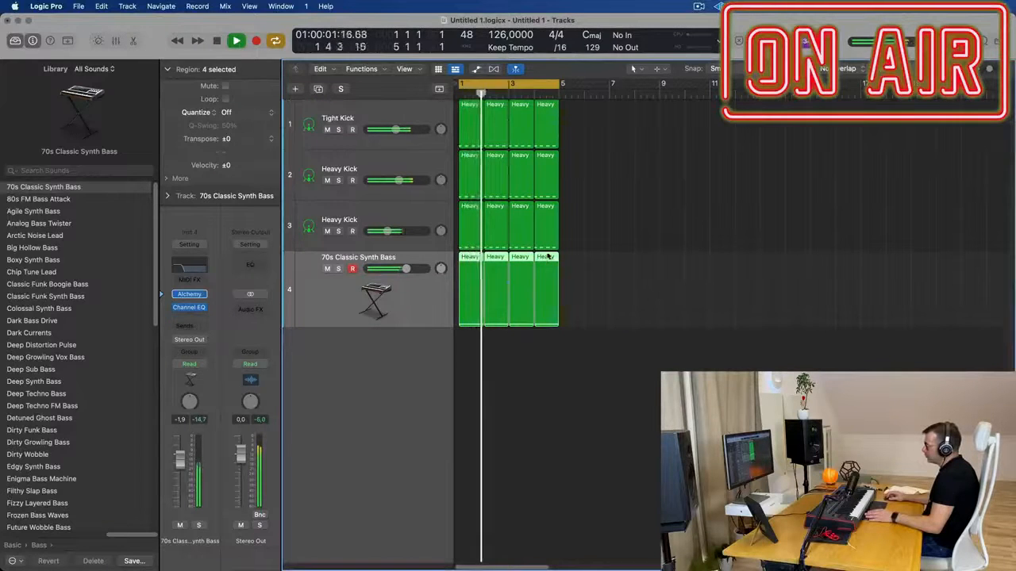
{"action": "key", "text": "p"}
{"action": "key", "text": "super+a"}
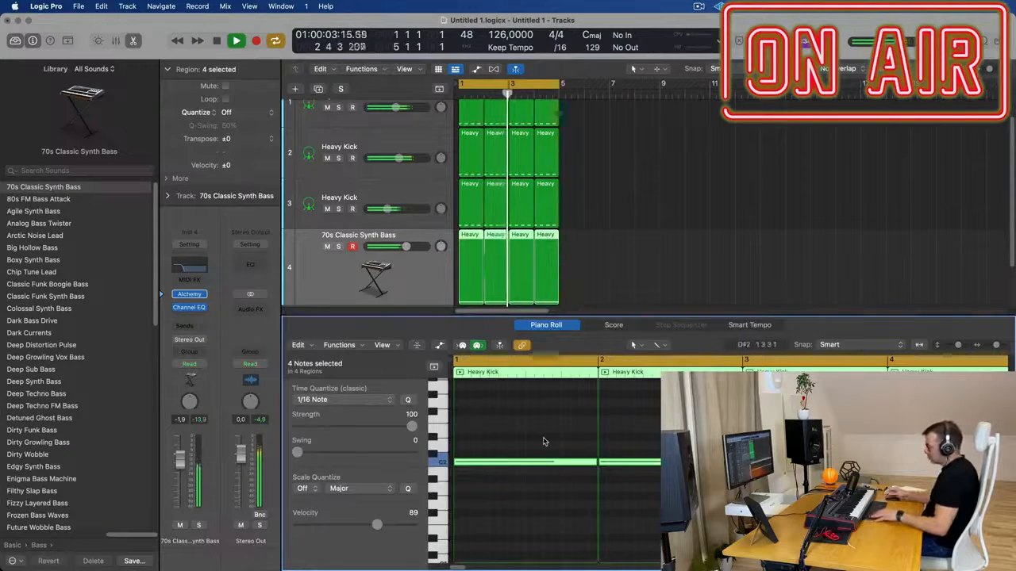
{"action": "key", "text": "alt+shift+Down"}
{"action": "key", "text": "Return"}
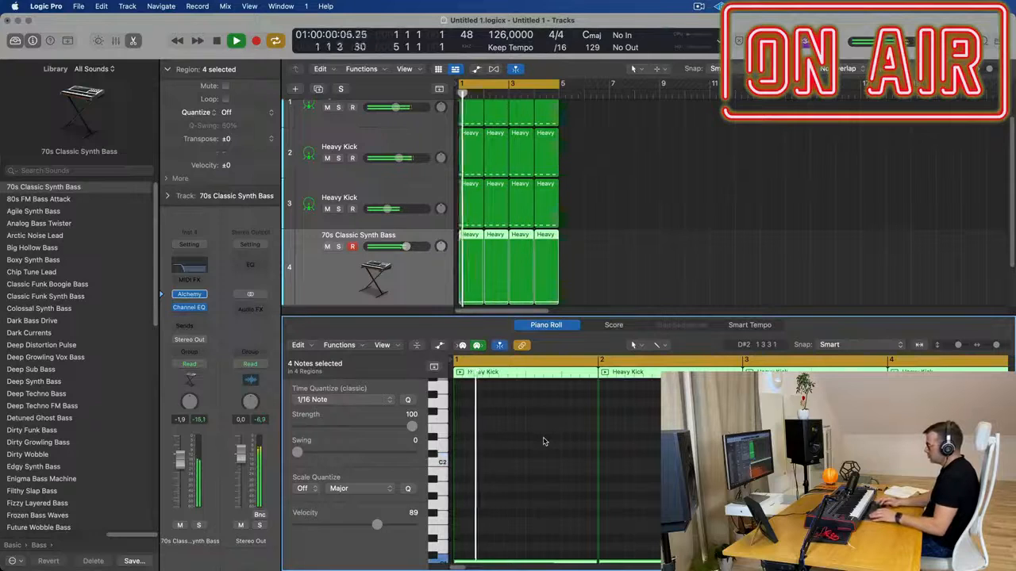
{"action": "left_click", "coordinate": [312, 283]}
{"action": "key", "text": "Return"}
{"action": "key", "text": "space"}
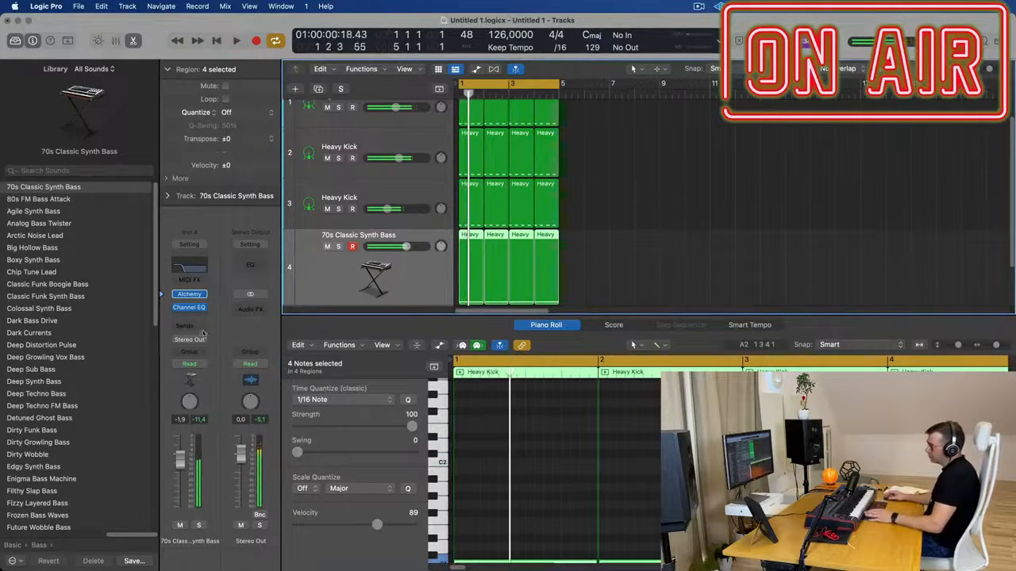
{"action": "key", "text": "space"}
{"action": "key", "text": "space"}
Insert a Compressor after the bass track's Channel EQ and set its side chain to Tight Kick (Inst 1)
{"action": "left_click", "coordinate": [195, 315]}
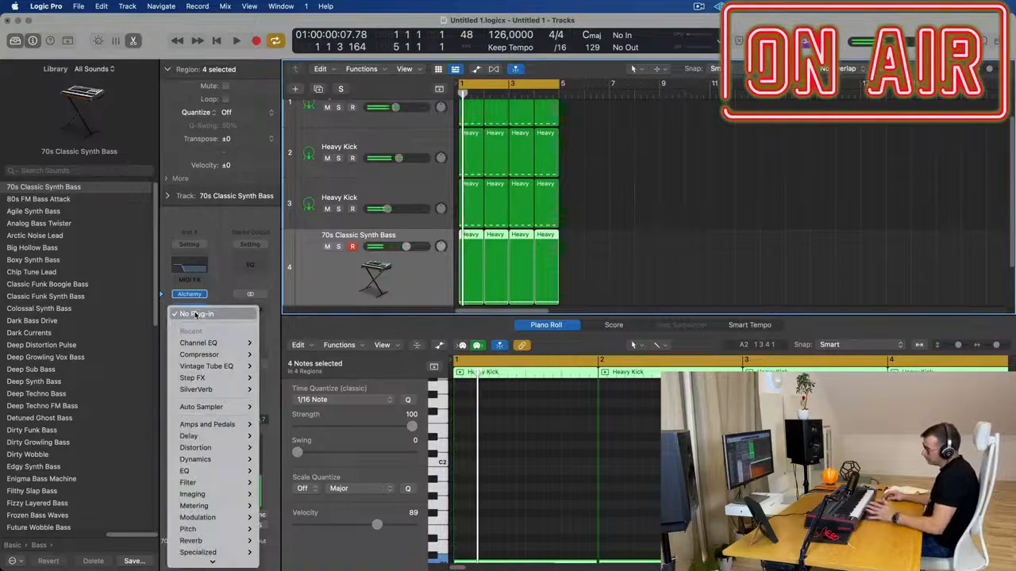
{"action": "left_click", "coordinate": [197, 342]}
{"action": "left_click", "coordinate": [198, 317]}
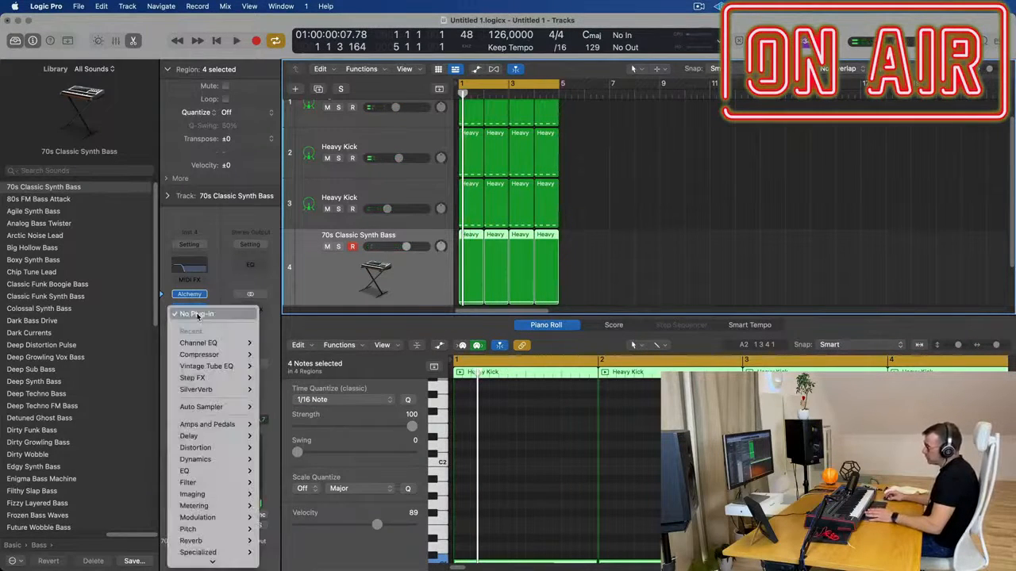
{"action": "mouse_move", "coordinate": [230, 355]}
{"action": "left_click", "coordinate": [278, 355]}
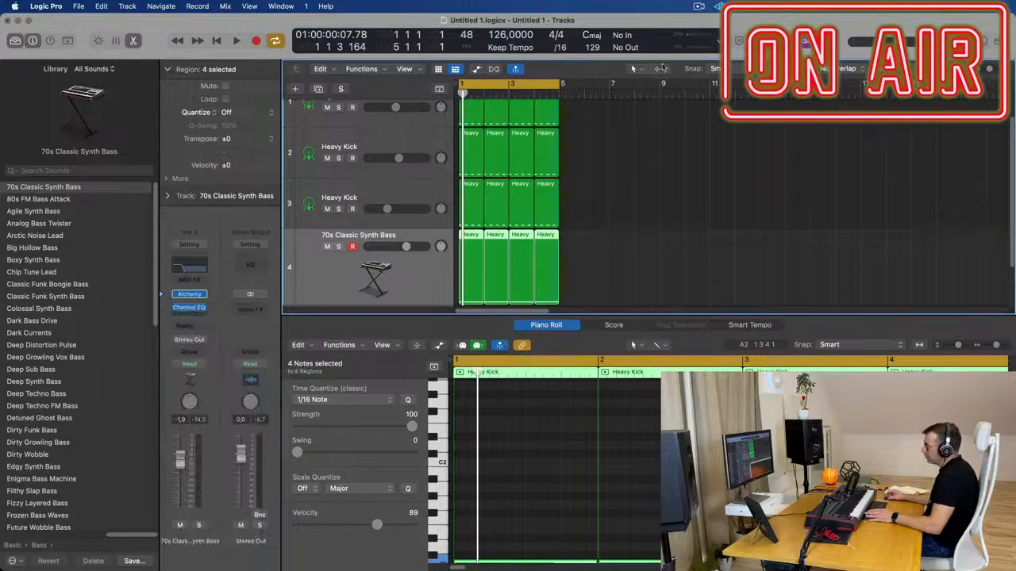
{"action": "left_click_drag", "start_coordinate": [677, 159], "coordinate": [622, 156]}
{"action": "left_click", "coordinate": [764, 162]}
{"action": "mouse_move", "coordinate": [768, 185]}
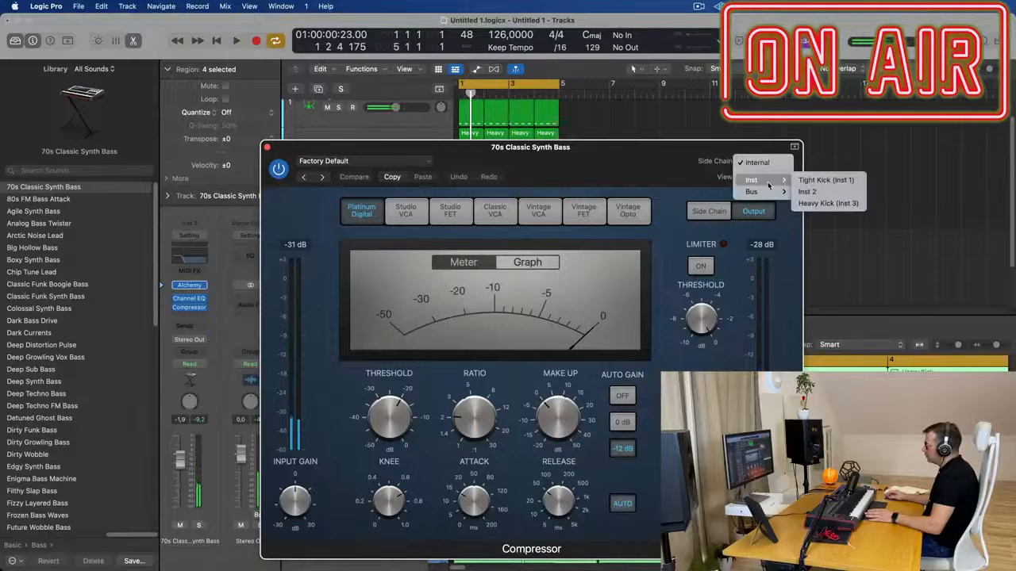
{"action": "left_click", "coordinate": [831, 182]}
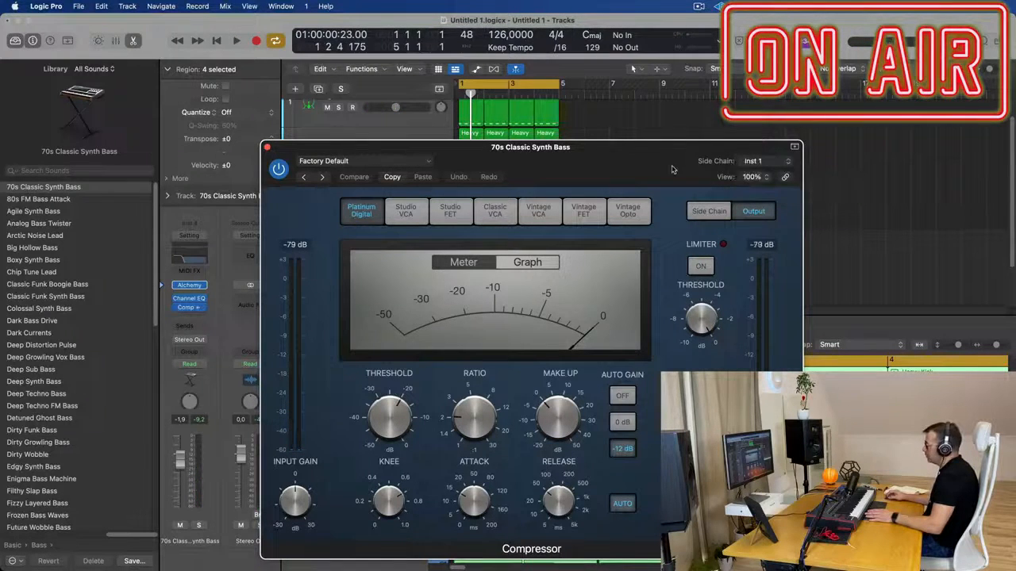
Set the bass compressor's ratio to about 4.1:1, turn its auto gain off during playback and close it
{"action": "left_click_drag", "start_coordinate": [621, 158], "coordinate": [671, 160]}
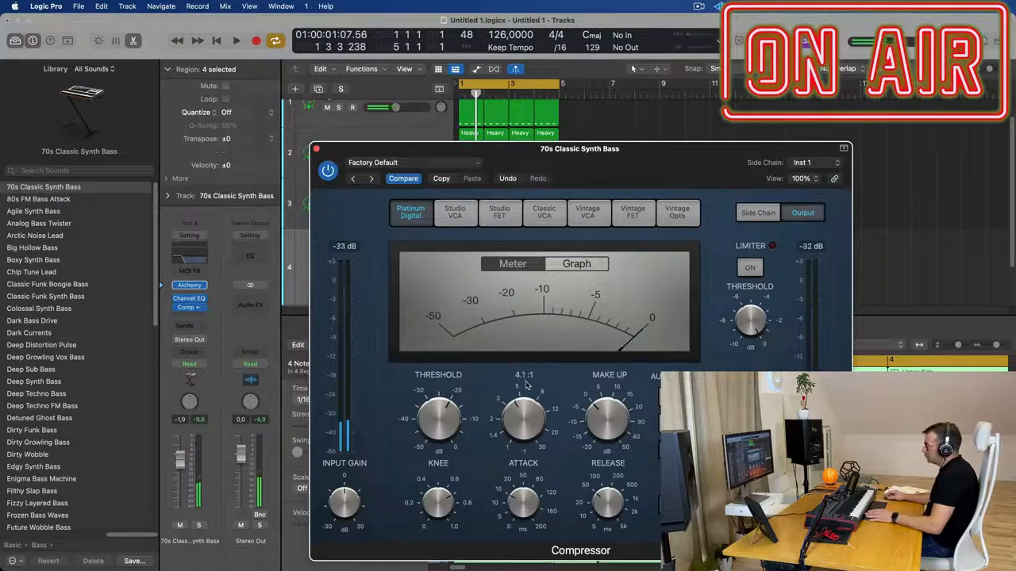
{"action": "key", "text": "space"}
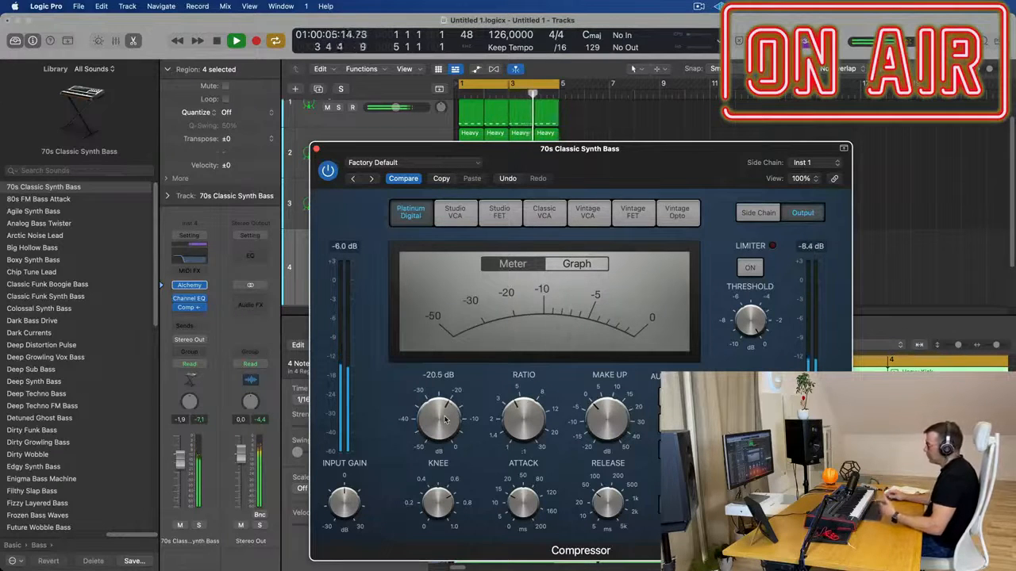
{"action": "mouse_move", "coordinate": [517, 502]}
{"action": "mouse_move", "coordinate": [637, 393]}
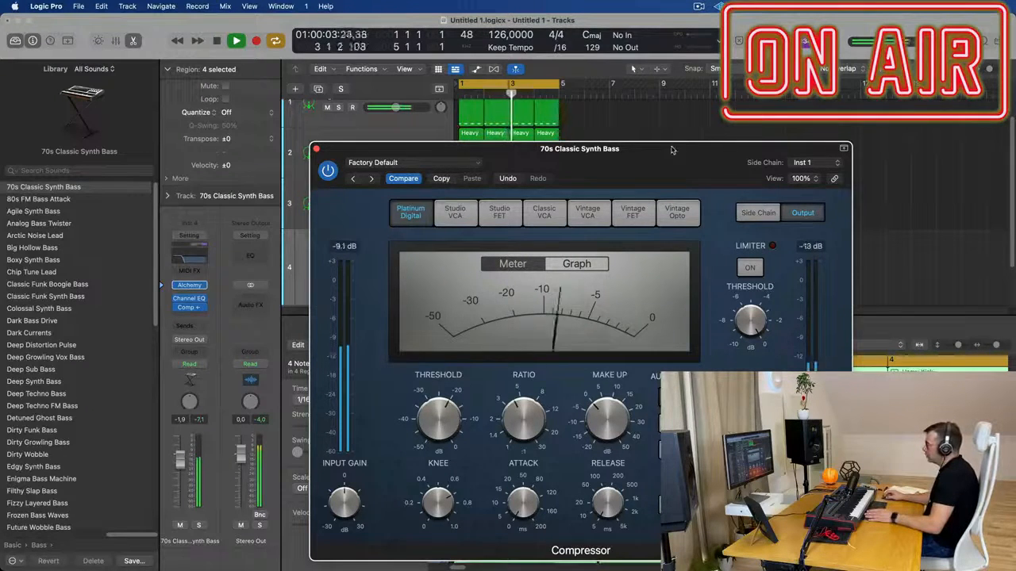
{"action": "left_click_drag", "start_coordinate": [670, 149], "coordinate": [769, 119]}
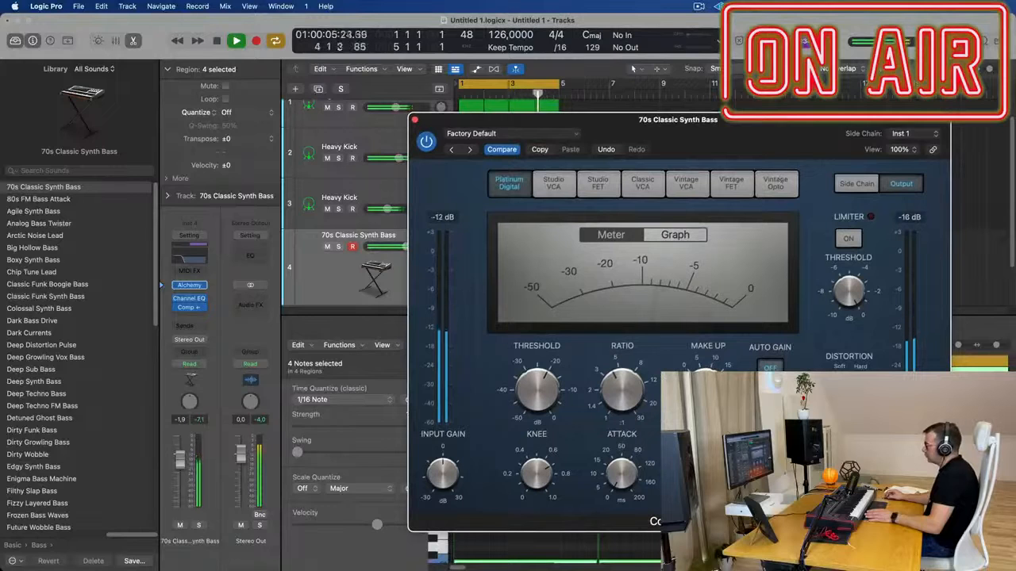
{"action": "left_click_drag", "start_coordinate": [744, 129], "coordinate": [703, 162]}
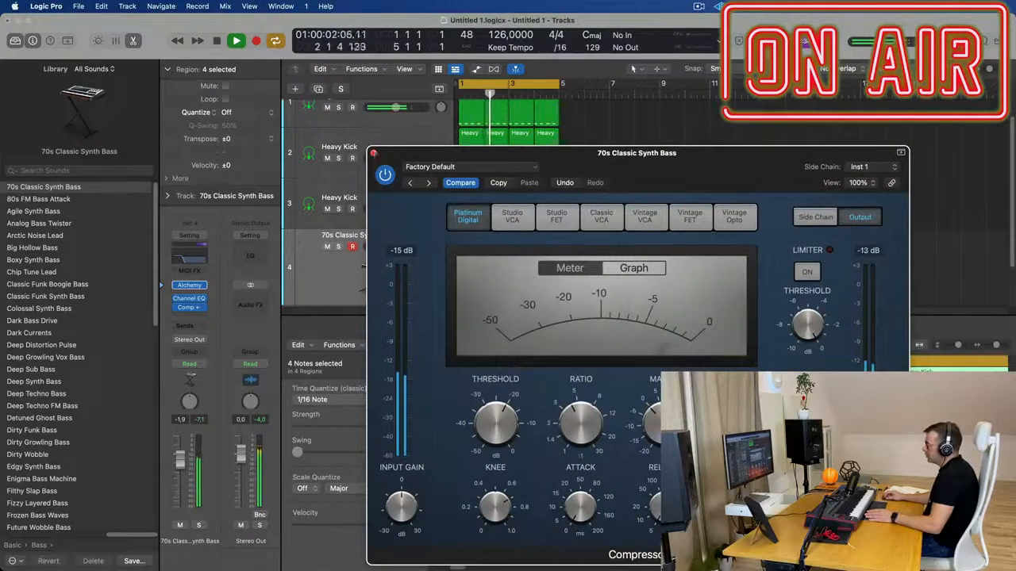
{"action": "left_click", "coordinate": [373, 154]}
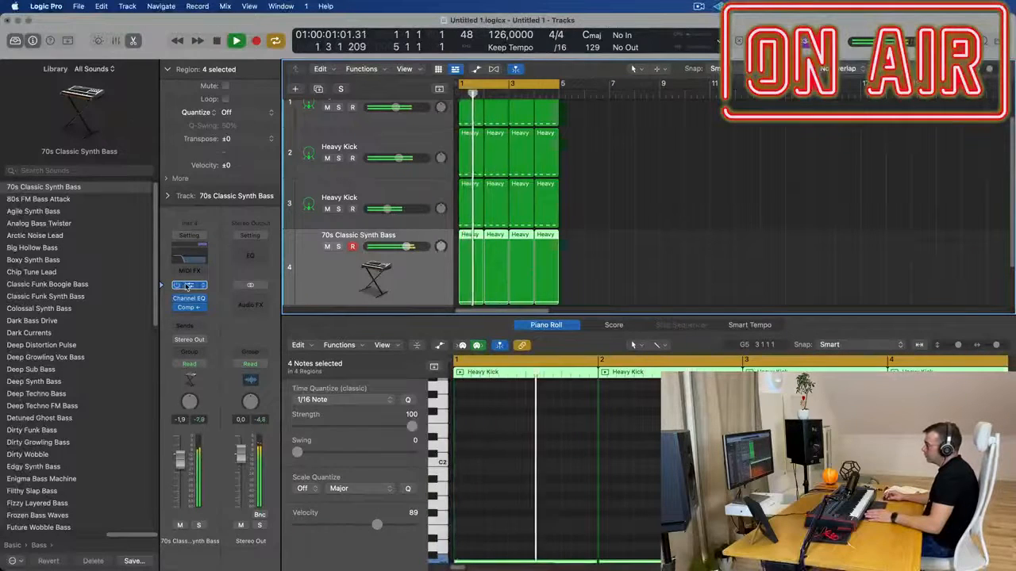
Change the waveform of Alchemy's source A to Dark 1 during playback and close the instrument
{"action": "left_click", "coordinate": [189, 286]}
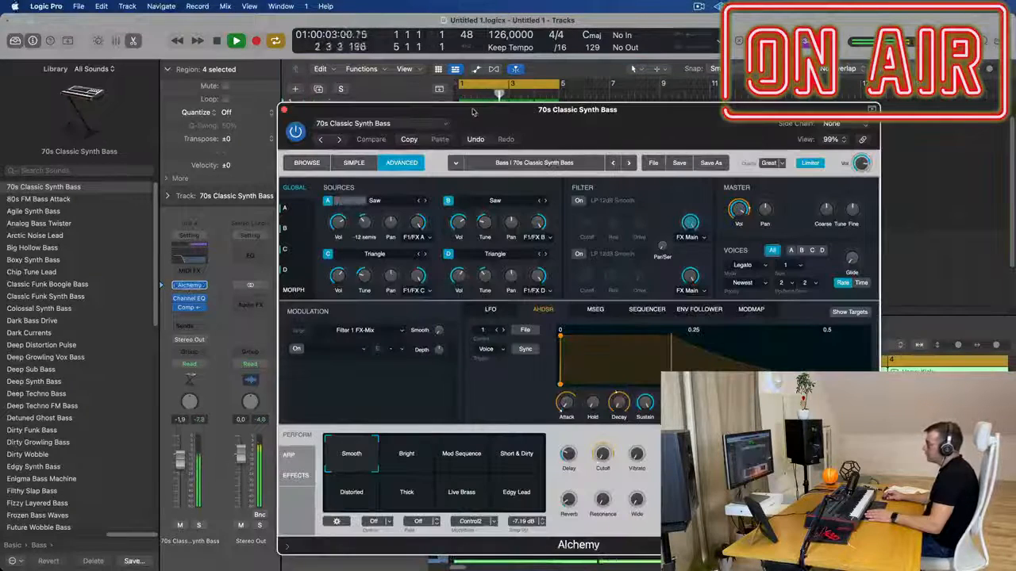
{"action": "left_click_drag", "start_coordinate": [469, 111], "coordinate": [542, 123]}
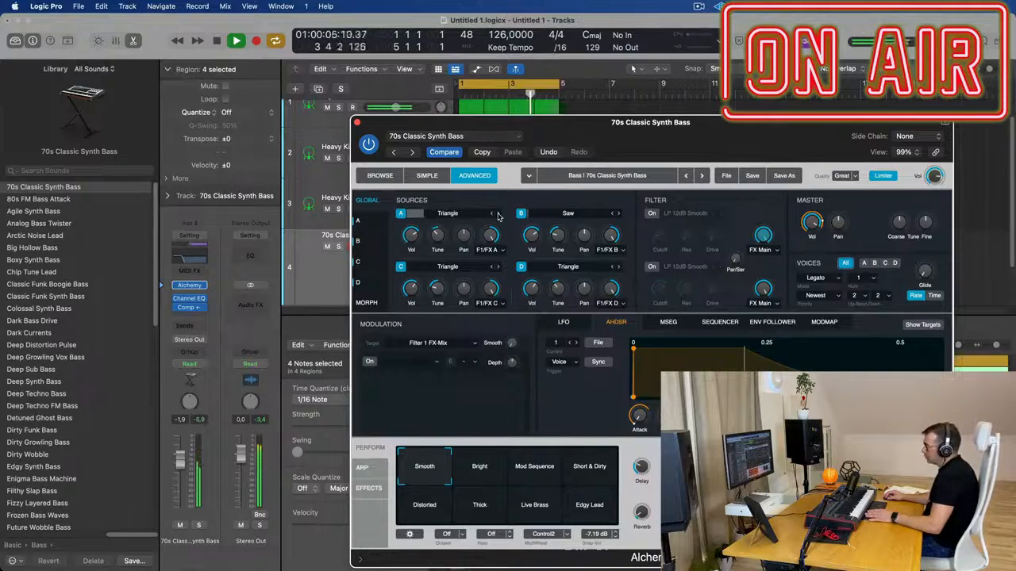
{"action": "left_click", "coordinate": [497, 214]}
{"action": "left_click_drag", "start_coordinate": [699, 124], "coordinate": [600, 167]}
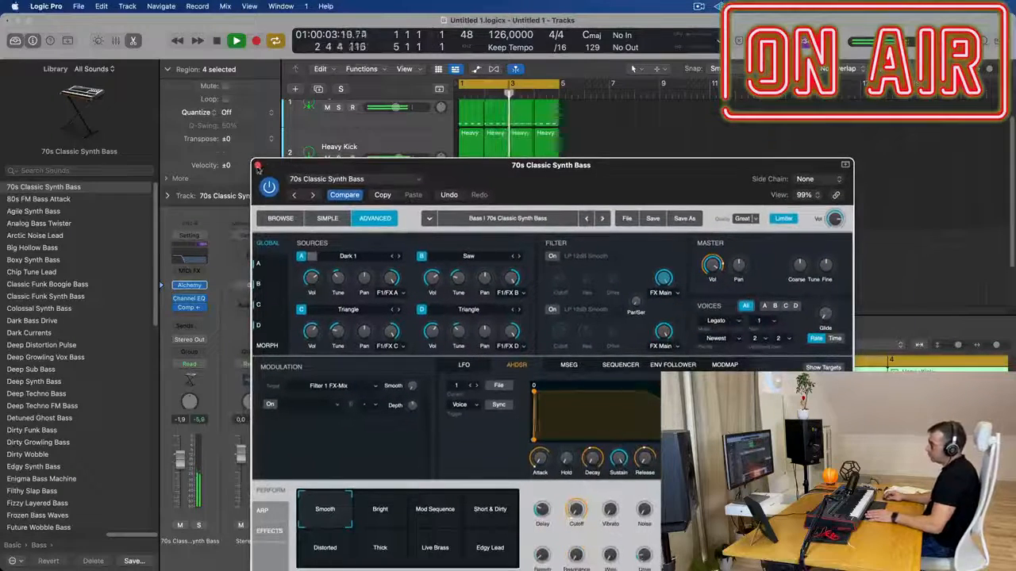
{"action": "left_click", "coordinate": [257, 165]}
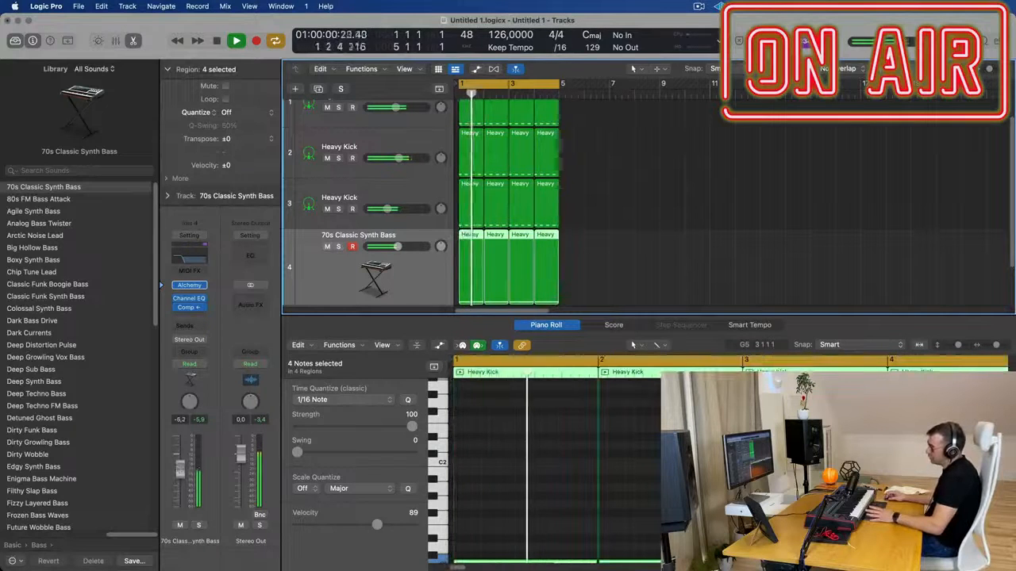
Set the bass track's volume to -4.3 dB while listening to the loop
{"action": "left_click_drag", "start_coordinate": [180, 469], "coordinate": [179, 468]}
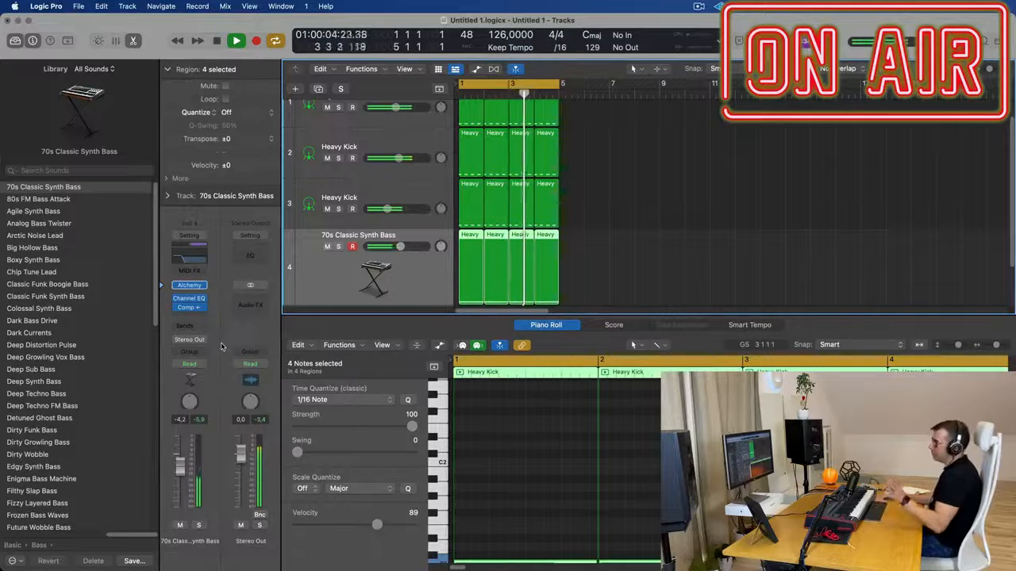
{"action": "left_click_drag", "start_coordinate": [181, 472], "coordinate": [183, 472]}
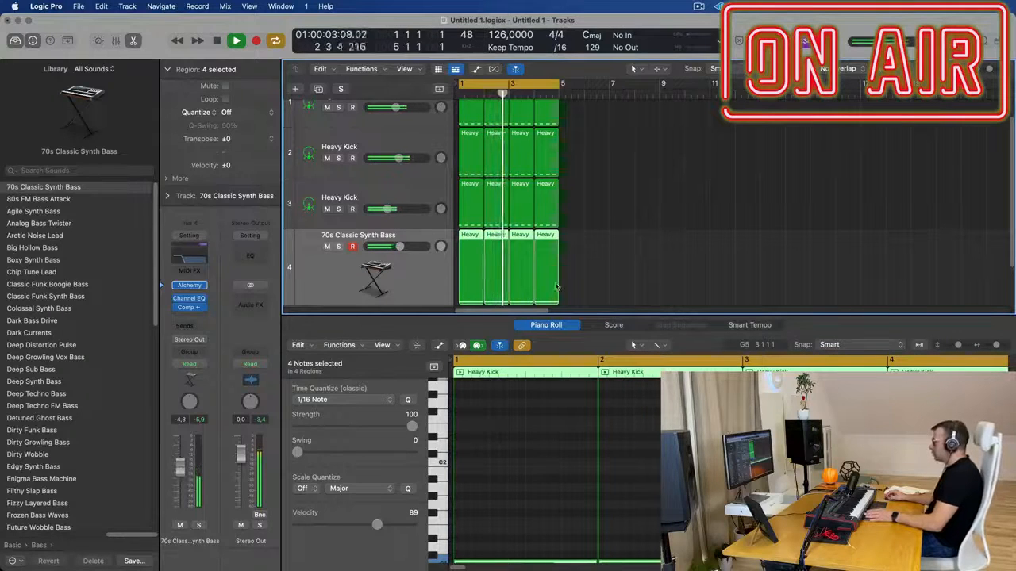
{"action": "left_click", "coordinate": [673, 255]}
{"action": "left_click", "coordinate": [405, 286]}
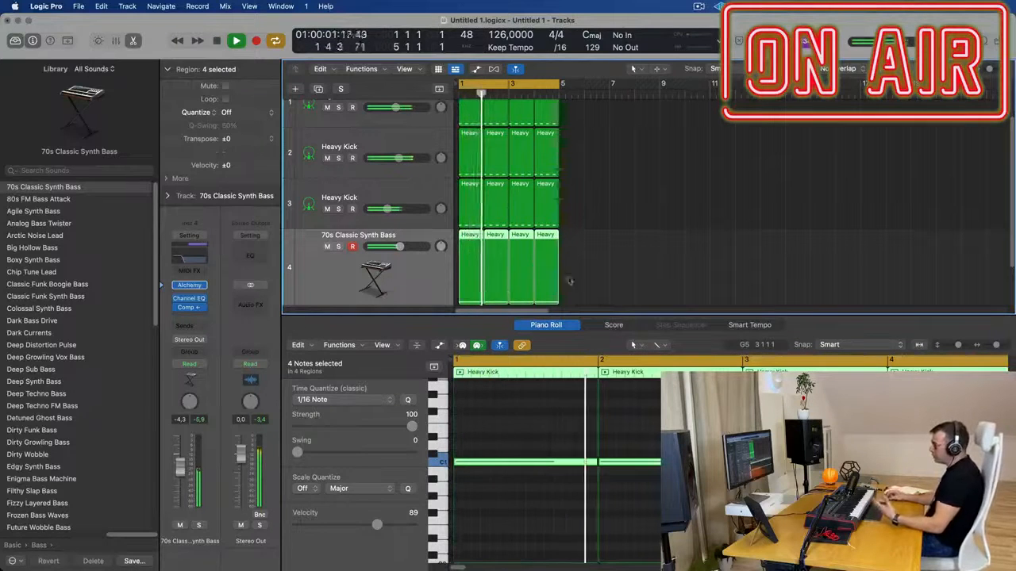
Duplicate the 70s Classic Synth Bass track with its settings and move the first bar's bass region onto the new track
{"action": "left_click", "coordinate": [616, 270]}
{"action": "scroll", "coordinate": [617, 270], "scroll_direction": "down", "scroll_amount": 1}
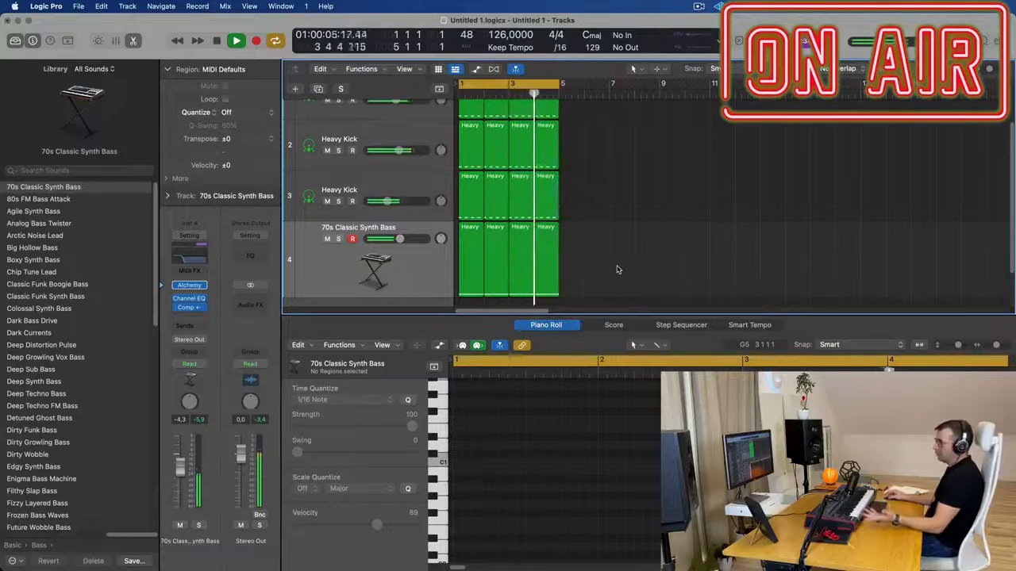
{"action": "left_click", "coordinate": [415, 275]}
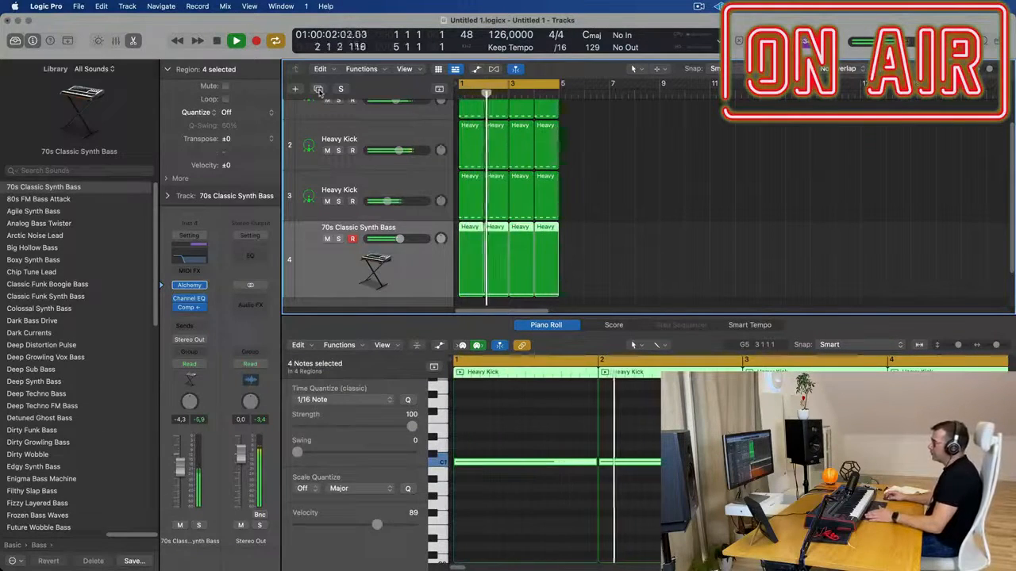
{"action": "key", "text": "super+d"}
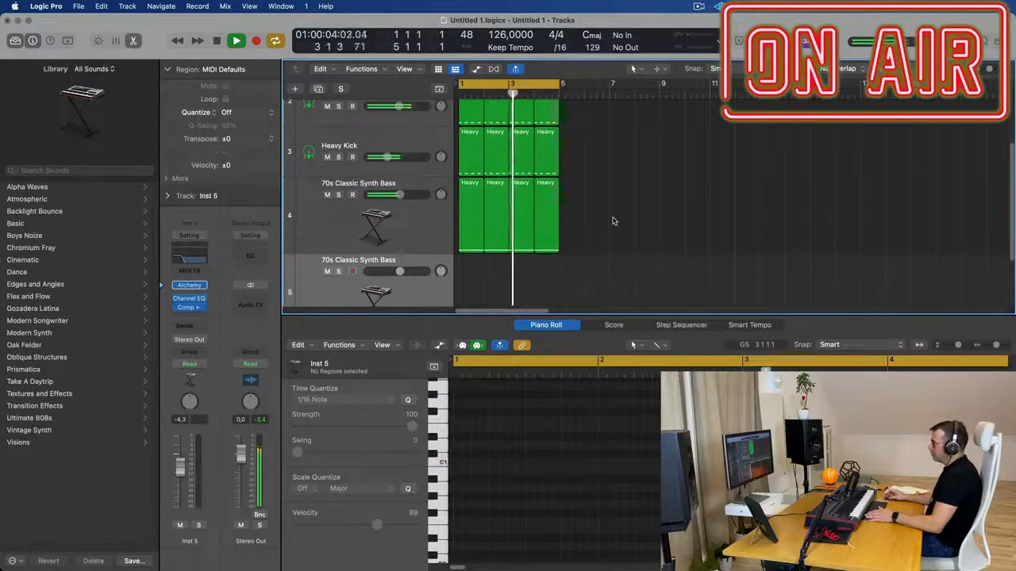
{"action": "left_click", "coordinate": [473, 210]}
{"action": "left_click_drag", "start_coordinate": [472, 210], "coordinate": [472, 288]}
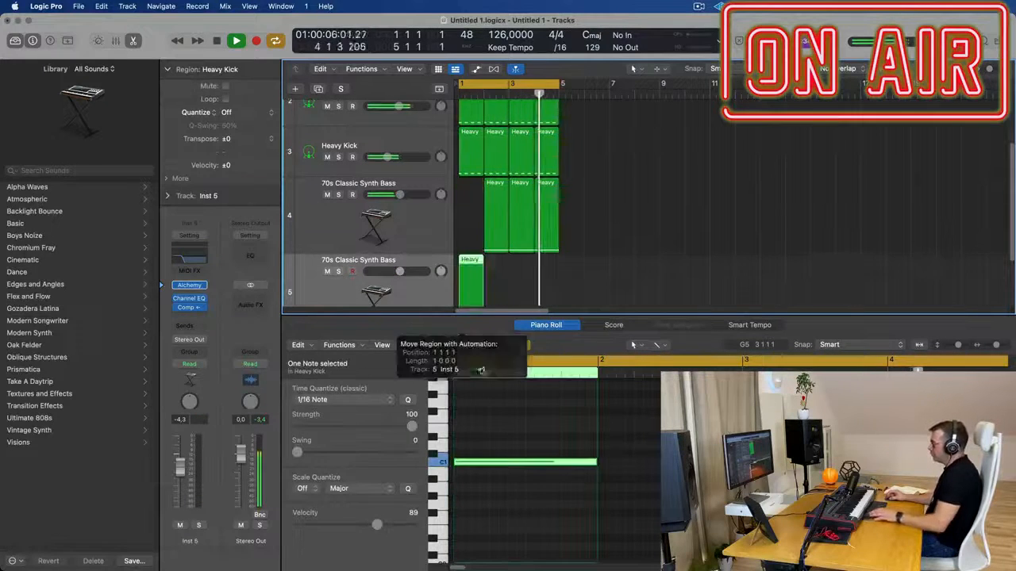
Shorten the moved region's C1 note to a sixteenth, copy it to fill the bar with 16 notes and start playback
{"action": "left_click_drag", "start_coordinate": [594, 463], "coordinate": [466, 469]}
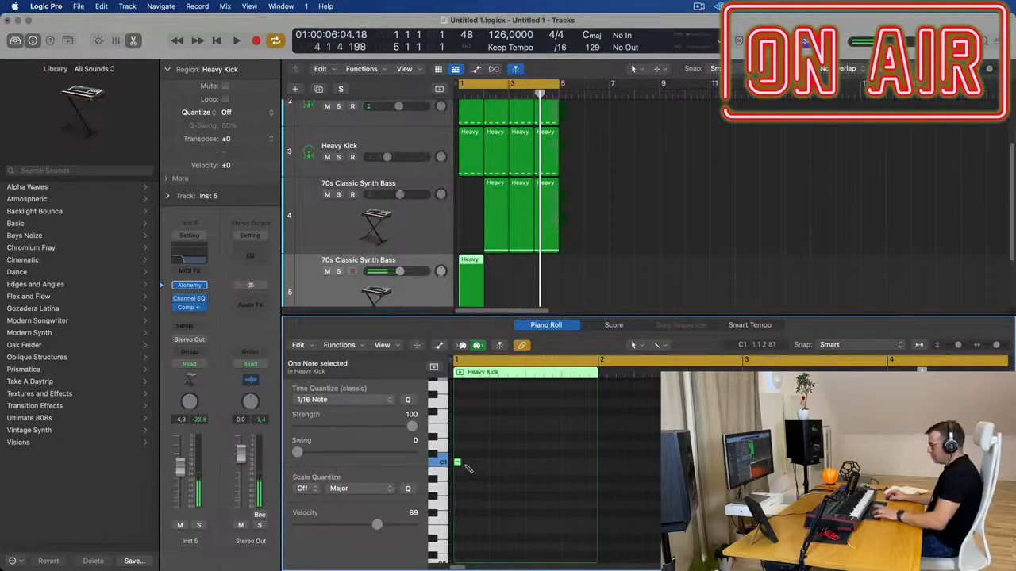
{"action": "key", "text": "super+a"}
{"action": "scroll", "coordinate": [465, 470], "scroll_direction": "up", "scroll_amount": 5}
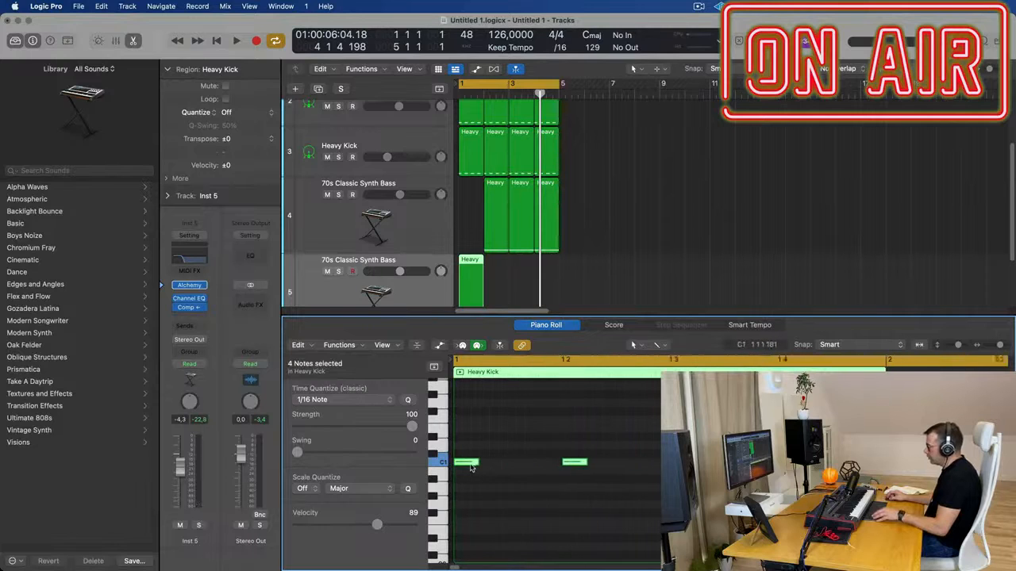
{"action": "left_click_drag", "start_coordinate": [469, 467], "coordinate": [556, 468]}
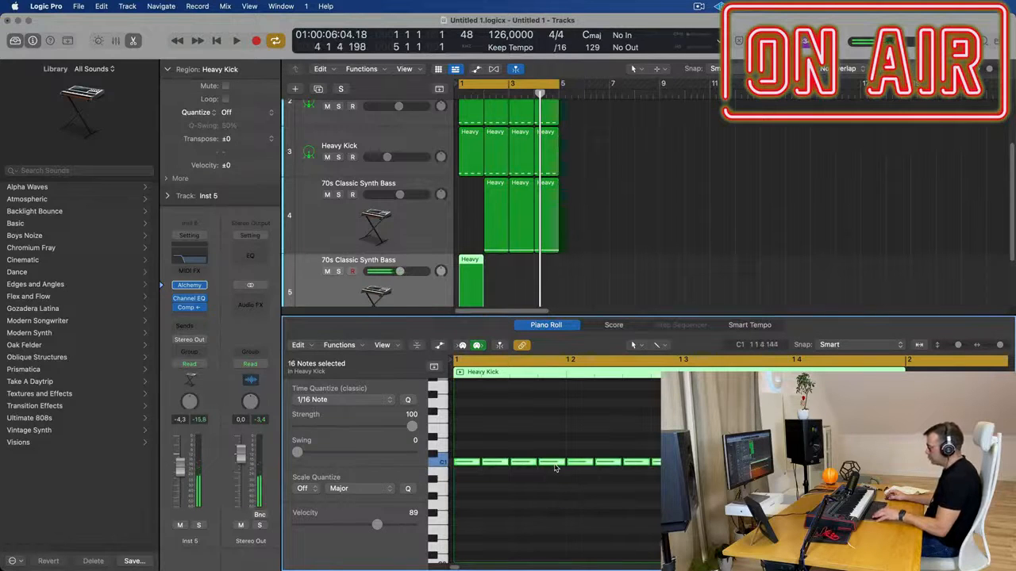
{"action": "key", "text": "space"}
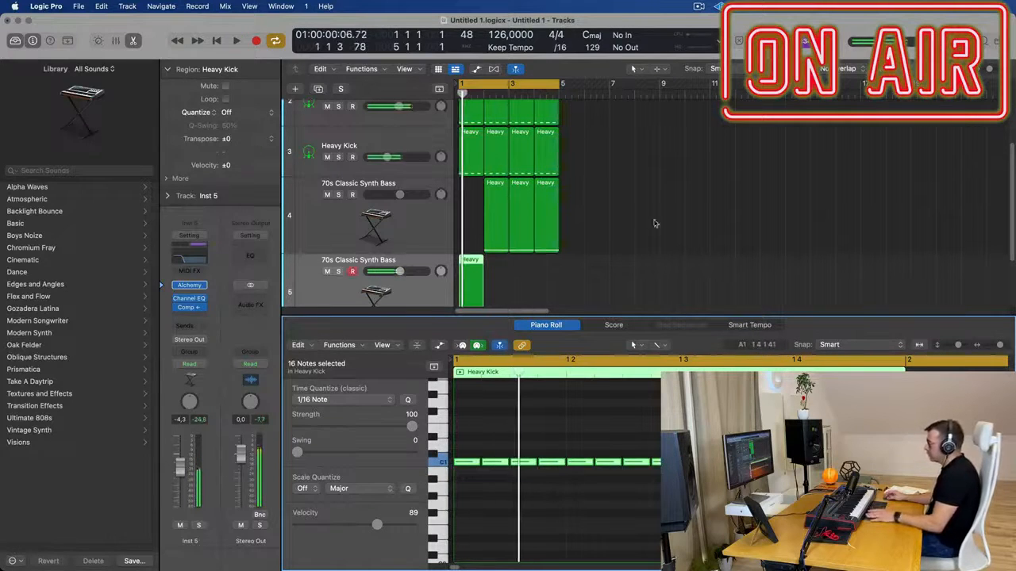
Copy the sustained bass region into bar 1 of the upper 70s Classic Synth Bass track and listen to the loop
{"action": "left_click_drag", "start_coordinate": [490, 191], "coordinate": [460, 193]}
{"action": "key", "text": "space"}
{"action": "scroll", "coordinate": [499, 291], "scroll_direction": "down", "scroll_amount": 3}
{"action": "key", "text": "space"}
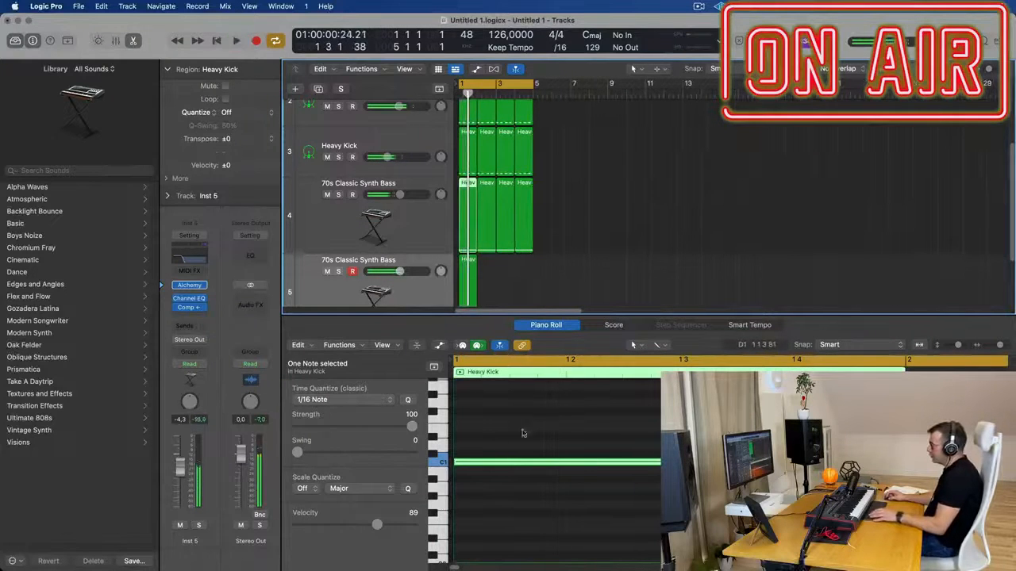
Open the Channel EQ of the sixteenth-note bass track, raise its high cut to 20 kHz, listen and close it
{"action": "left_click", "coordinate": [535, 303]}
{"action": "left_click", "coordinate": [463, 278]}
{"action": "key", "text": "space"}
{"action": "key", "text": "space"}
{"action": "scroll", "coordinate": [412, 291], "scroll_direction": "down", "scroll_amount": 1}
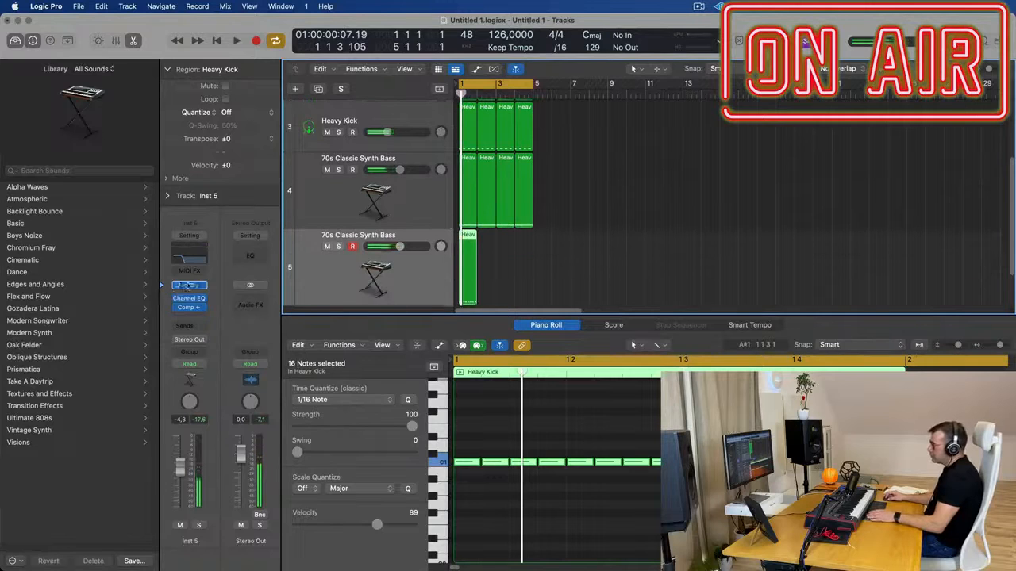
{"action": "left_click", "coordinate": [192, 263]}
{"action": "left_click_drag", "start_coordinate": [512, 318], "coordinate": [949, 320]}
{"action": "key", "text": "space"}
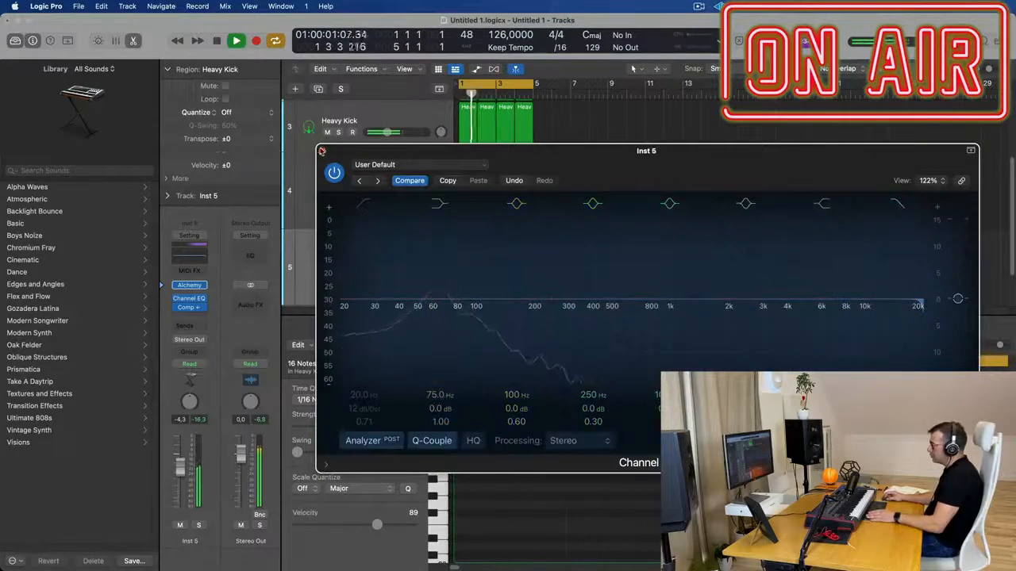
{"action": "left_click", "coordinate": [323, 150]}
{"action": "key", "text": "space"}
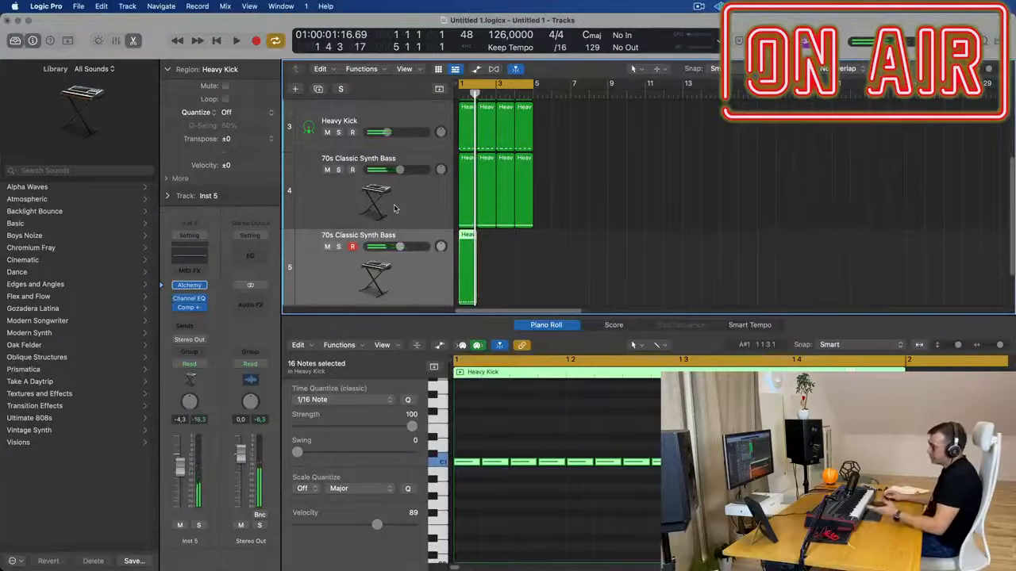
Mute the upper 70s Classic Synth Bass track and play the loop with only the sixteenth-note bass
{"action": "left_click", "coordinate": [414, 199]}
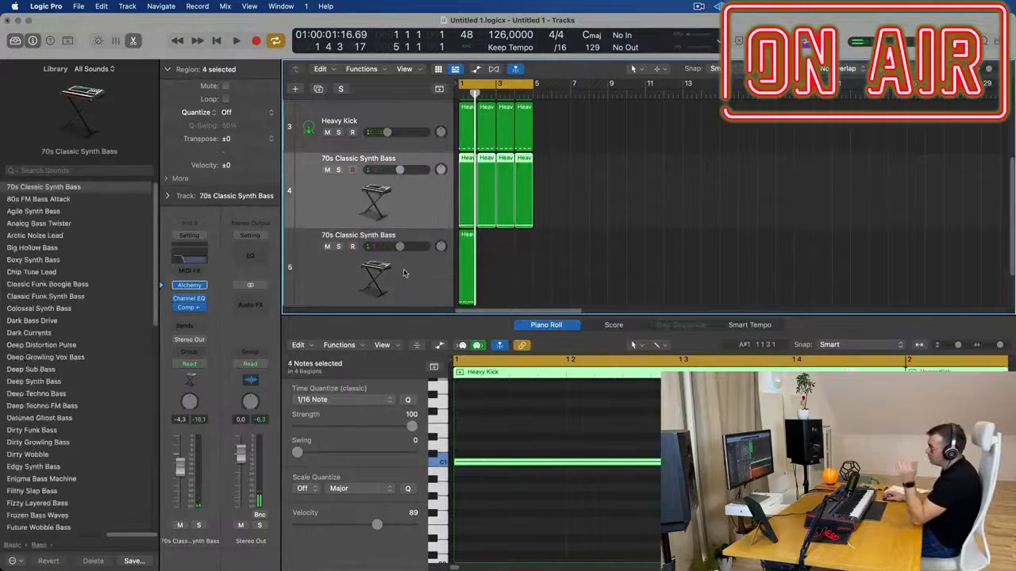
{"action": "key", "text": "Down"}
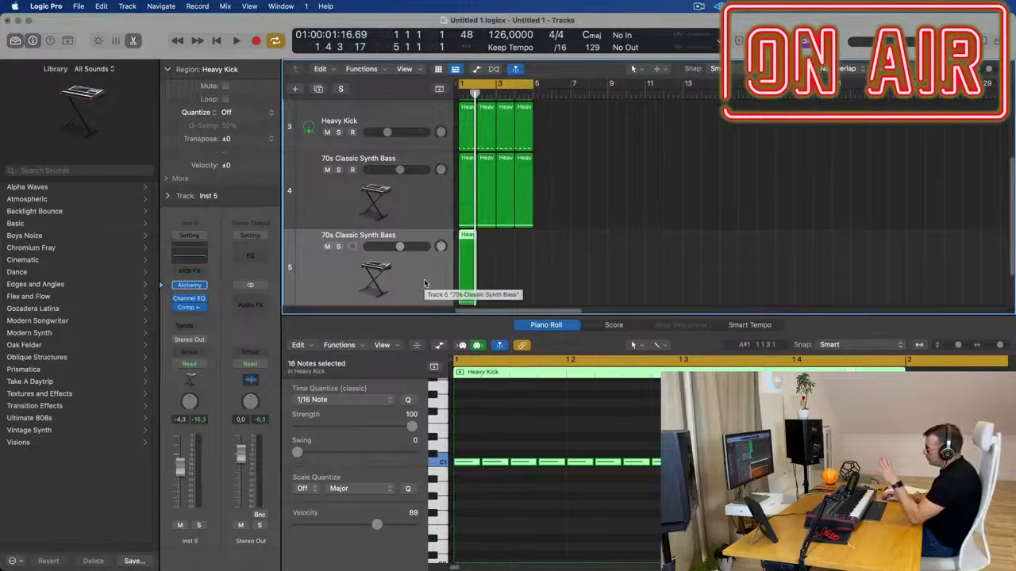
{"action": "left_click", "coordinate": [327, 170]}
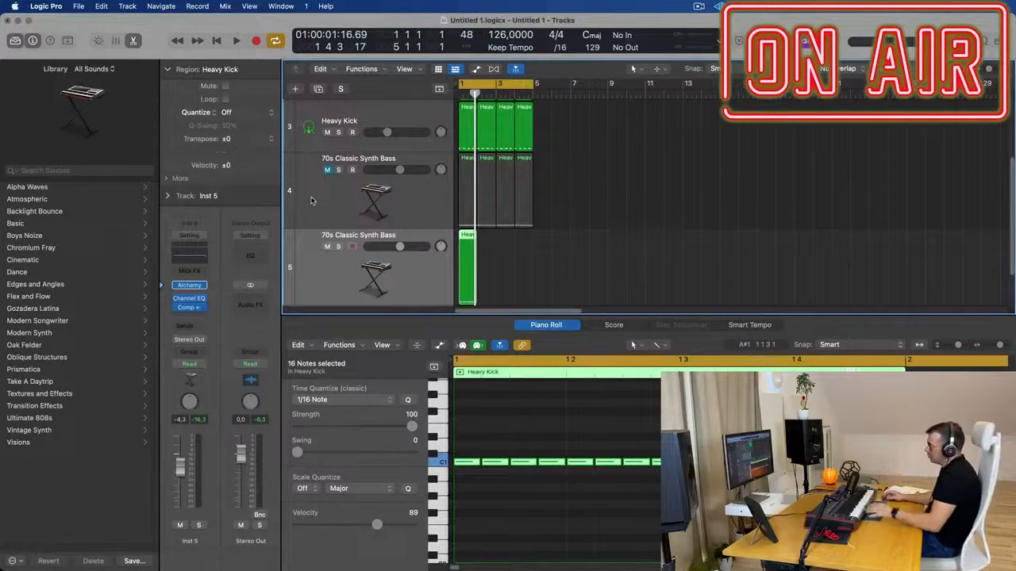
{"action": "key", "text": "space"}
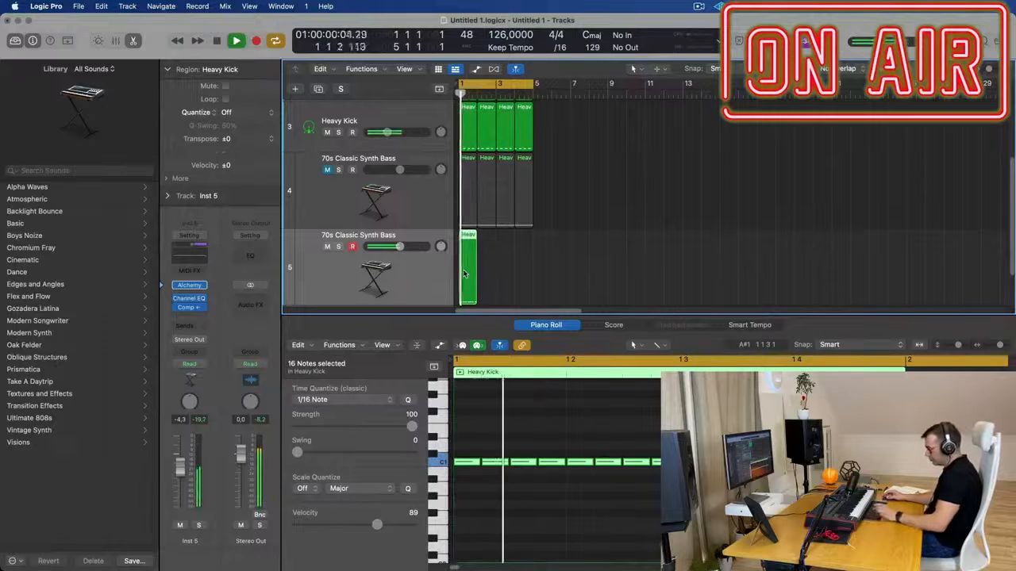
Repeat the sixteenth-note bass region until it fills all four bars, select the track's regions and listen to them
{"action": "key", "text": "super+r"}
{"action": "key", "text": "super+r"}
{"action": "left_click", "coordinate": [423, 280]}
{"action": "key", "text": "space"}
Open Alchemy on the sixteenth-note bass track, show its preset browser during playback and move its window off the regions
{"action": "key", "text": "space"}
{"action": "left_click", "coordinate": [190, 287]}
{"action": "key", "text": "space"}
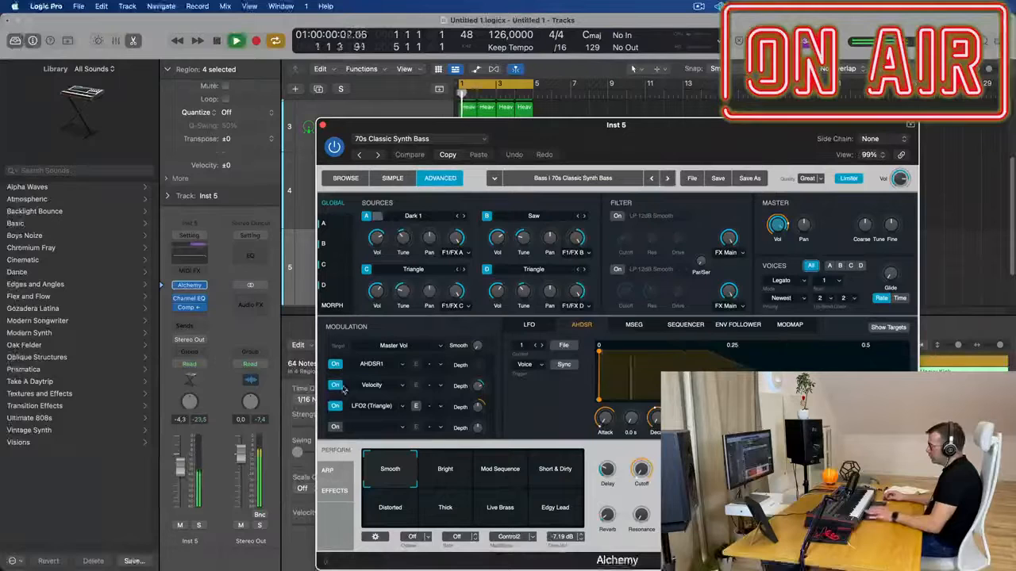
{"action": "left_click", "coordinate": [346, 179]}
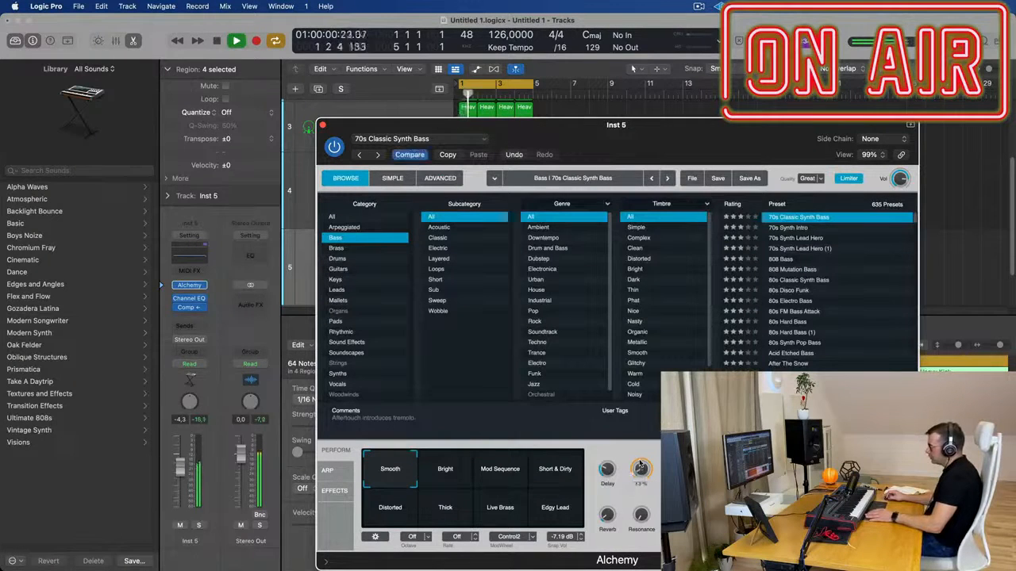
{"action": "left_click_drag", "start_coordinate": [663, 126], "coordinate": [984, 99]}
Transpose the 64 notes of the four sixteenth-note bass regions up an octave to C2 and resume playback
{"action": "key", "text": "space"}
{"action": "left_click_drag", "start_coordinate": [596, 273], "coordinate": [474, 266]}
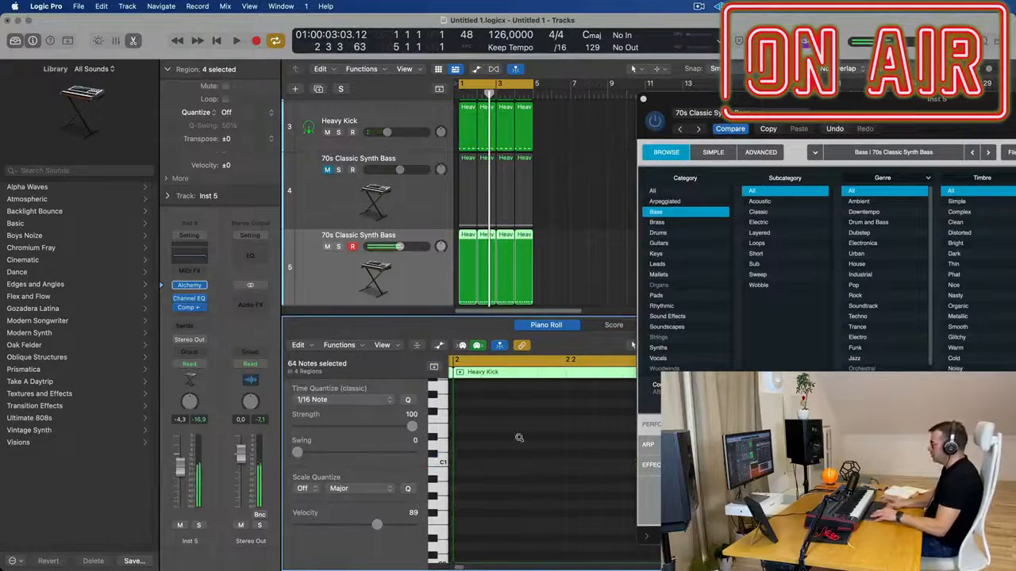
{"action": "key", "text": "space"}
{"action": "left_click_drag", "start_coordinate": [941, 105], "coordinate": [730, 121]}
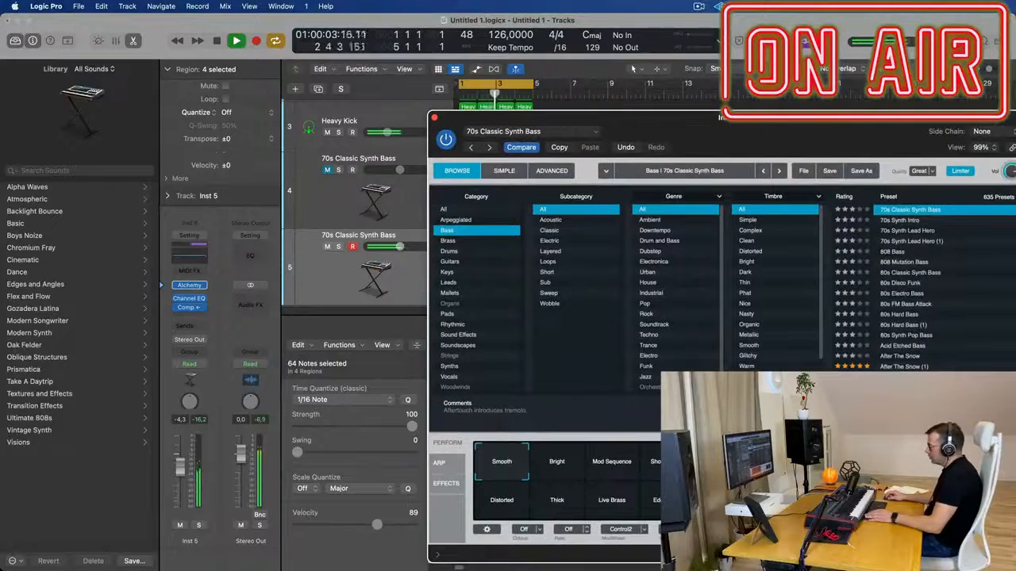
Try Alchemy's Short & Dirty snapshot, return to Smooth and try a track volume of -3.7 dB during playback
{"action": "left_click", "coordinate": [655, 462]}
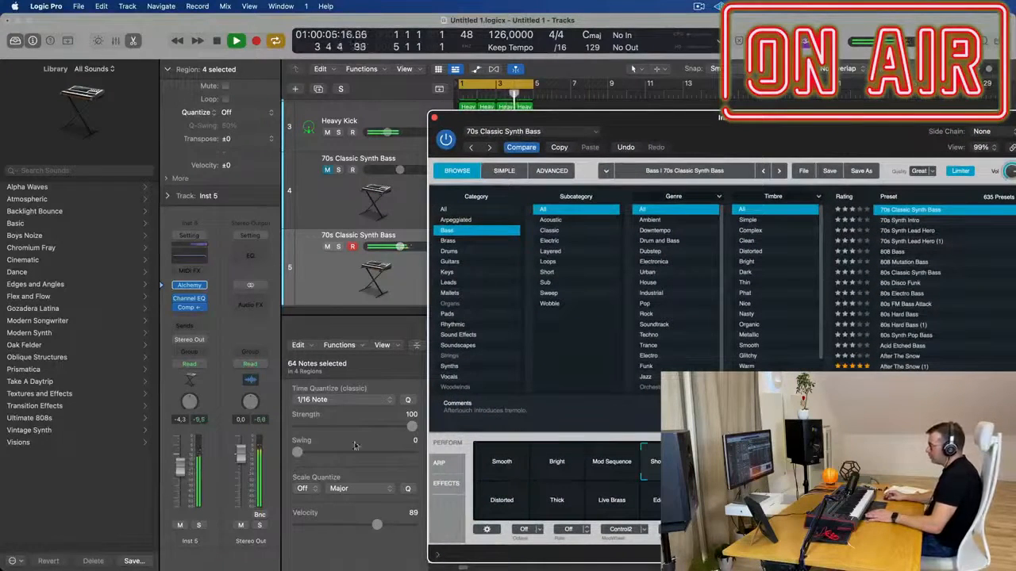
{"action": "left_click", "coordinate": [513, 459]}
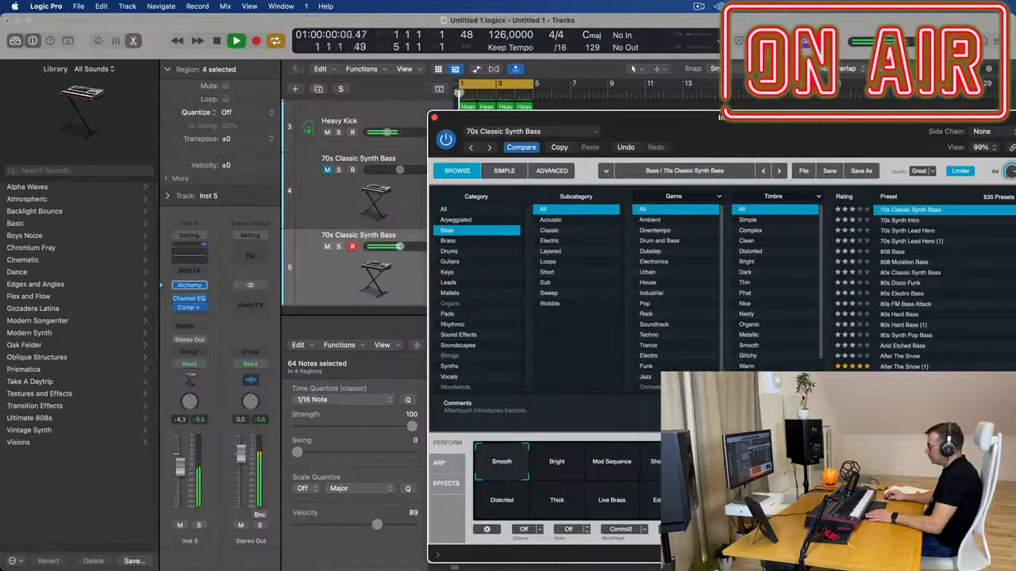
{"action": "left_click_drag", "start_coordinate": [847, 137], "coordinate": [624, 85]}
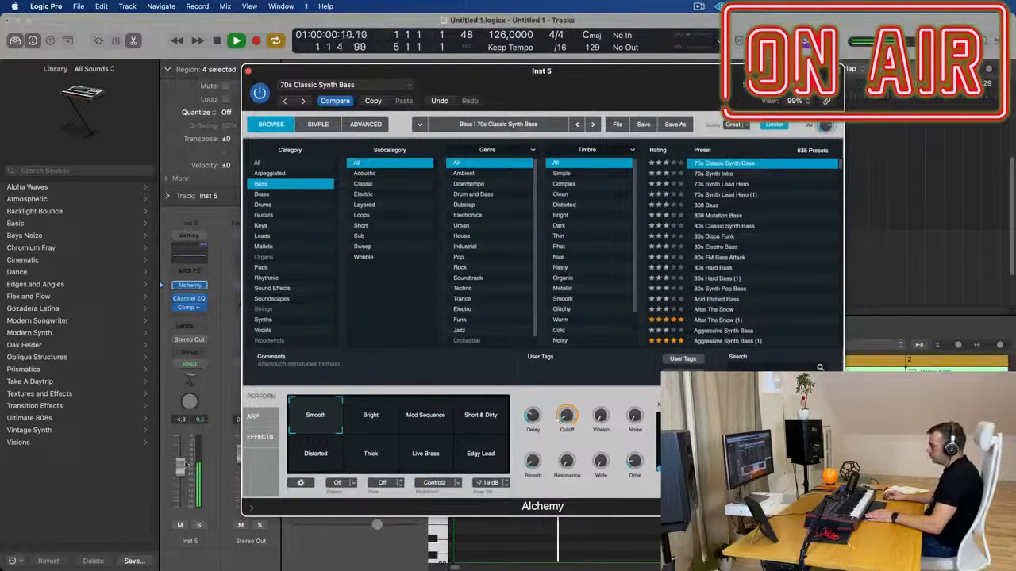
{"action": "mouse_move", "coordinate": [508, 80]}
{"action": "left_mouse_down"}
{"action": "mouse_move", "coordinate": [902, 73]}
{"action": "mouse_move", "coordinate": [518, 77]}
{"action": "left_mouse_up"}
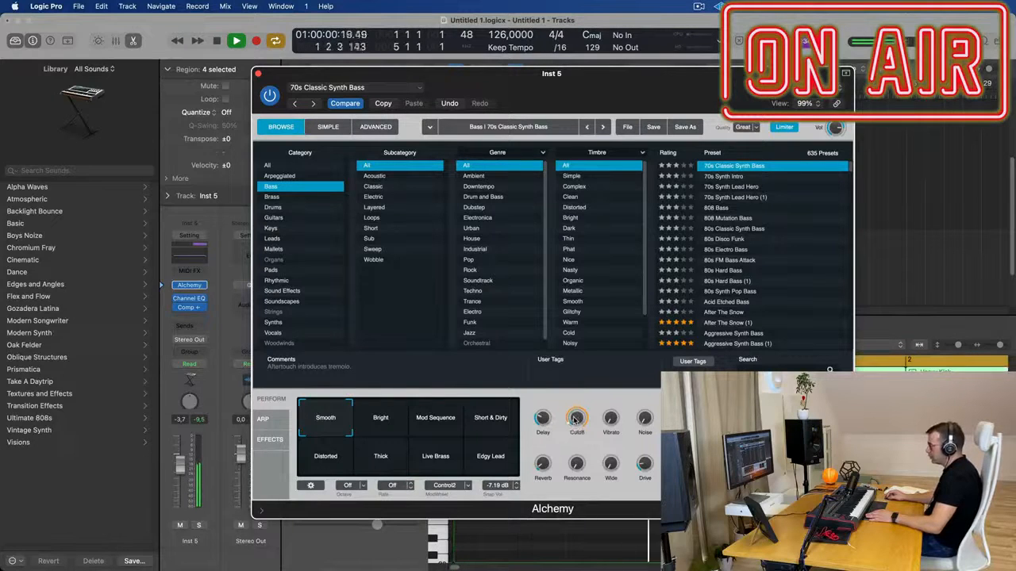
{"action": "left_click_drag", "start_coordinate": [598, 83], "coordinate": [665, 89]}
{"action": "scroll", "coordinate": [473, 238], "scroll_direction": "up", "scroll_amount": 4}
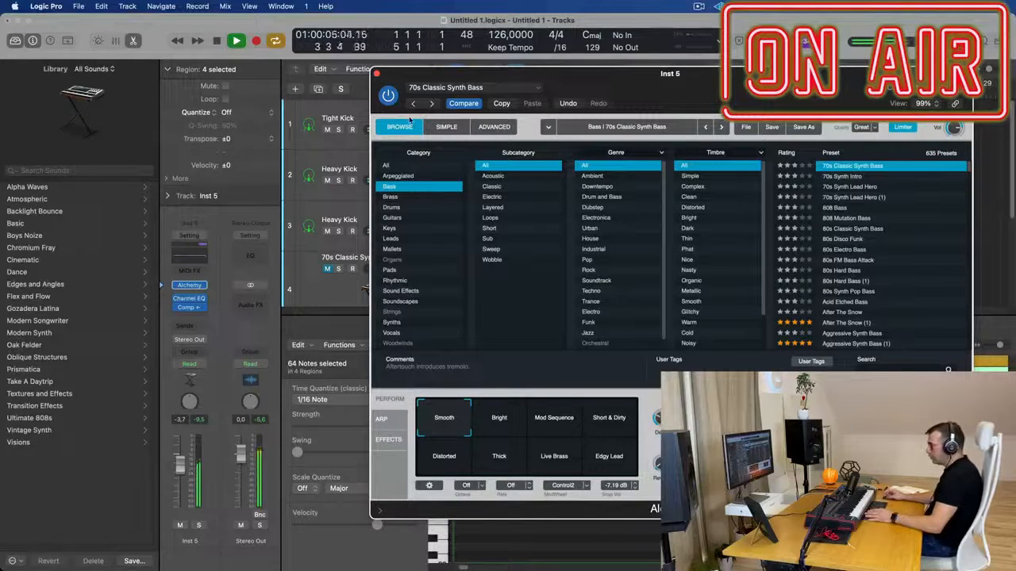
Audition waveforms for source A in Alchemy's advanced view, including Square, and choose Big and Dirty
{"action": "left_click", "coordinate": [492, 127]}
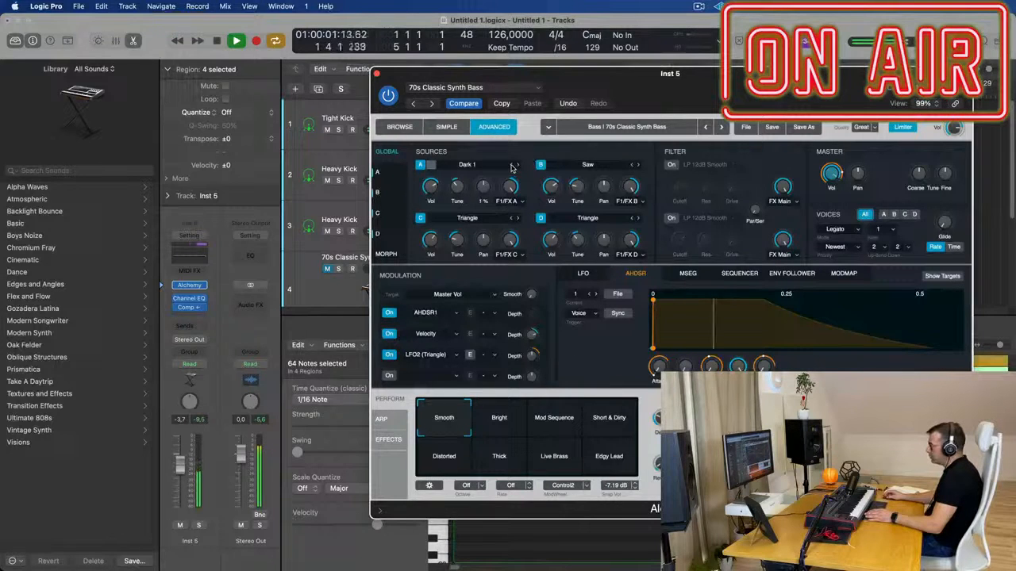
{"action": "left_click_drag", "start_coordinate": [631, 111], "coordinate": [604, 154]}
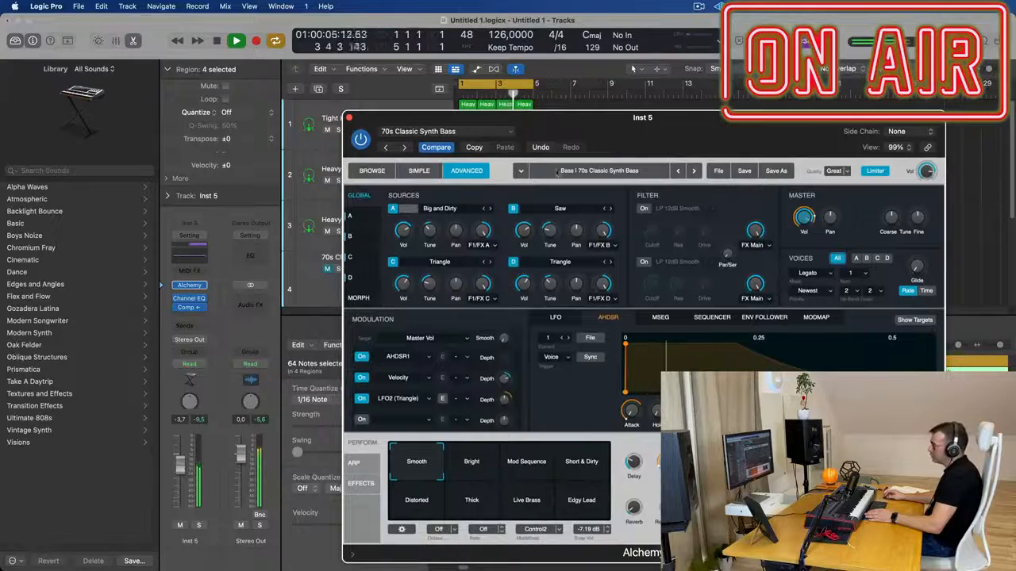
{"action": "left_click_drag", "start_coordinate": [664, 120], "coordinate": [615, 133]}
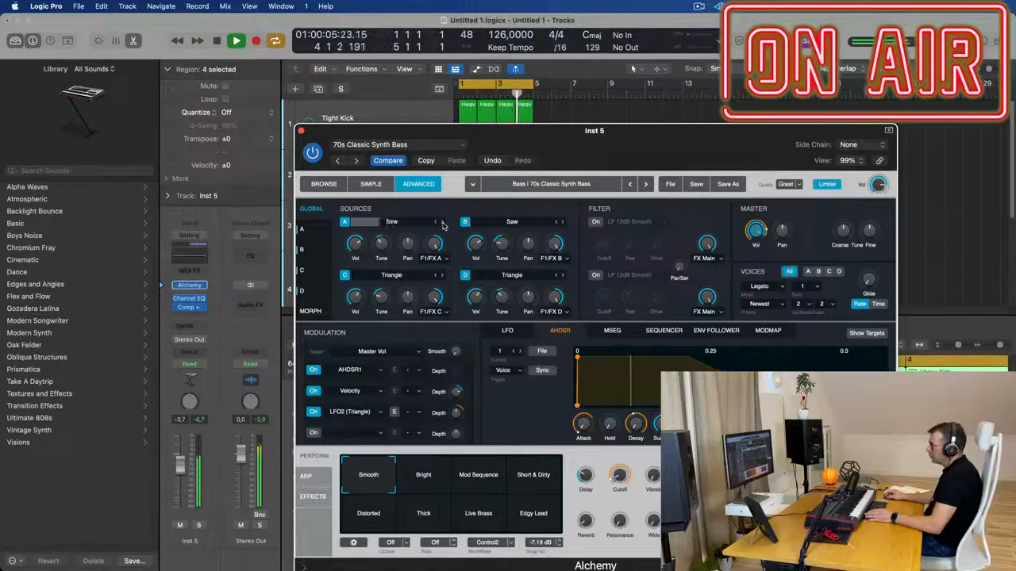
{"action": "left_click", "coordinate": [440, 222]}
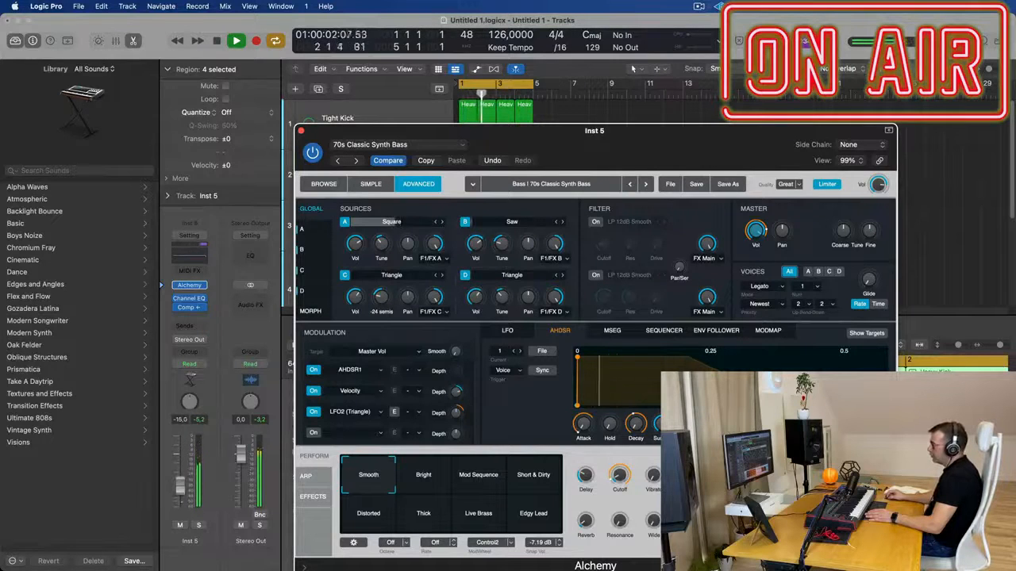
{"action": "left_click", "coordinate": [441, 223]}
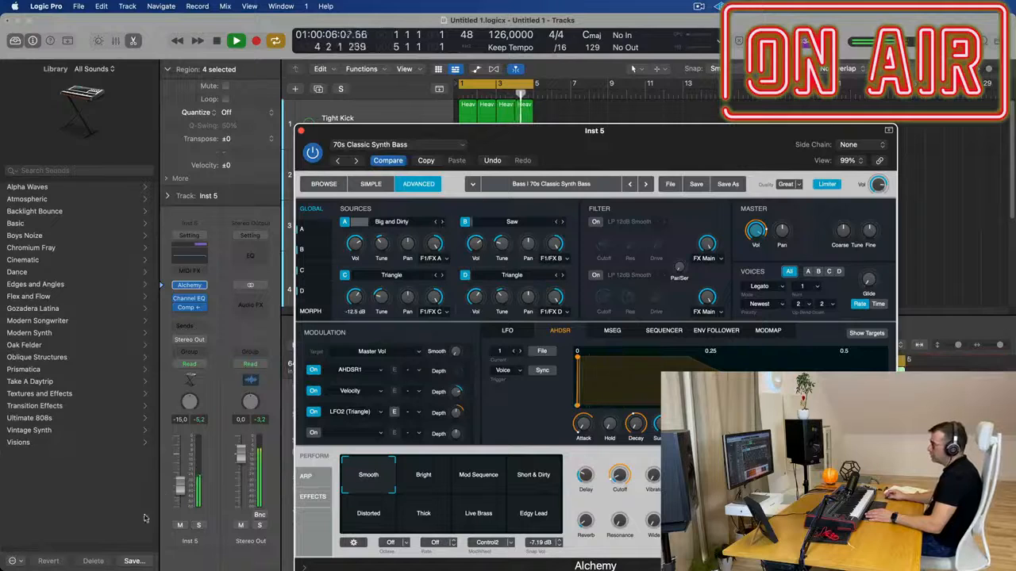
Set the sixteenth-note bass track's volume to -6.0 dB, raise Alchemy's cutoff and close the instrument
{"action": "left_click_drag", "start_coordinate": [182, 474], "coordinate": [184, 473]}
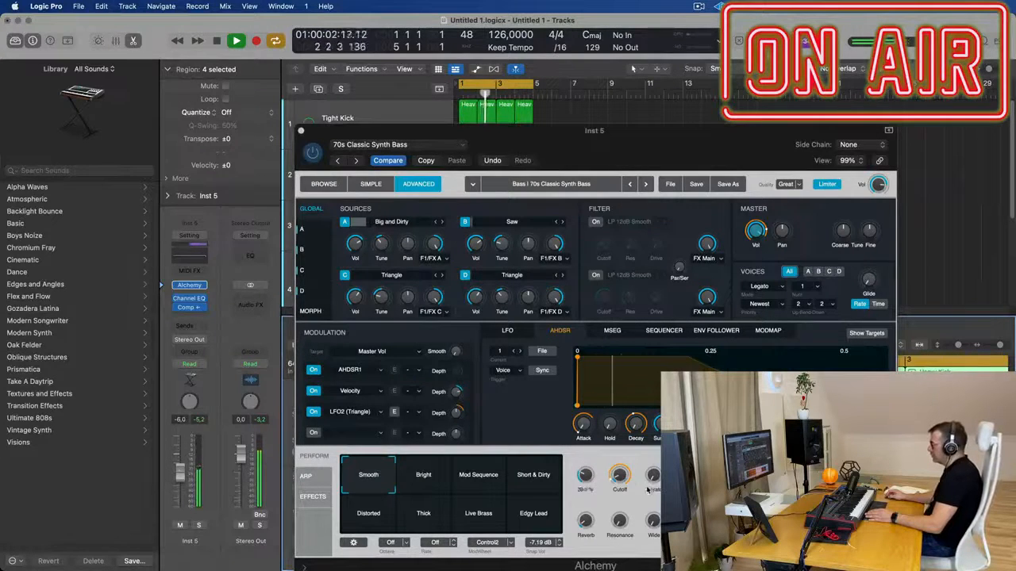
{"action": "left_click_drag", "start_coordinate": [619, 476], "coordinate": [622, 466]}
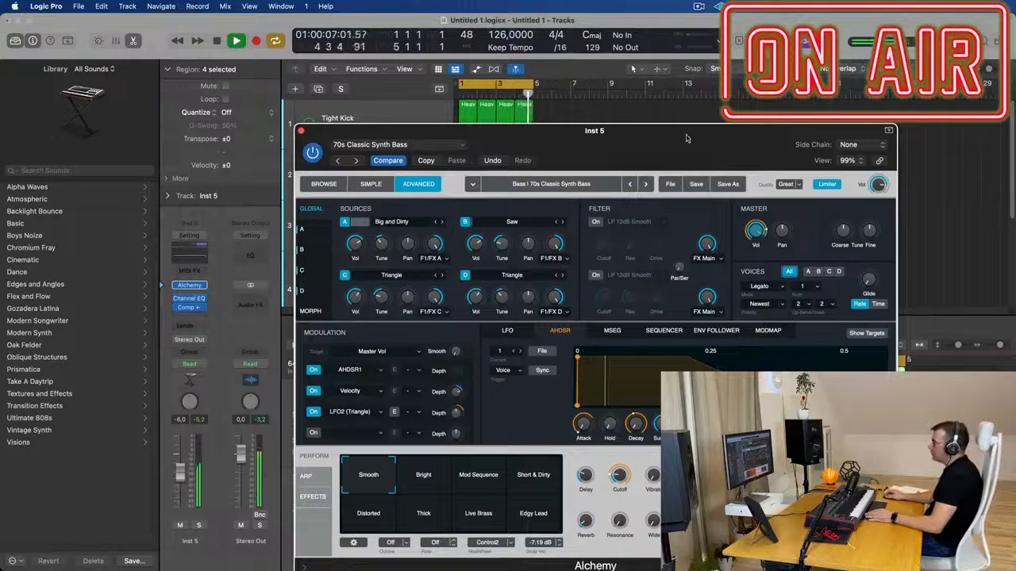
{"action": "left_click_drag", "start_coordinate": [687, 141], "coordinate": [615, 107]}
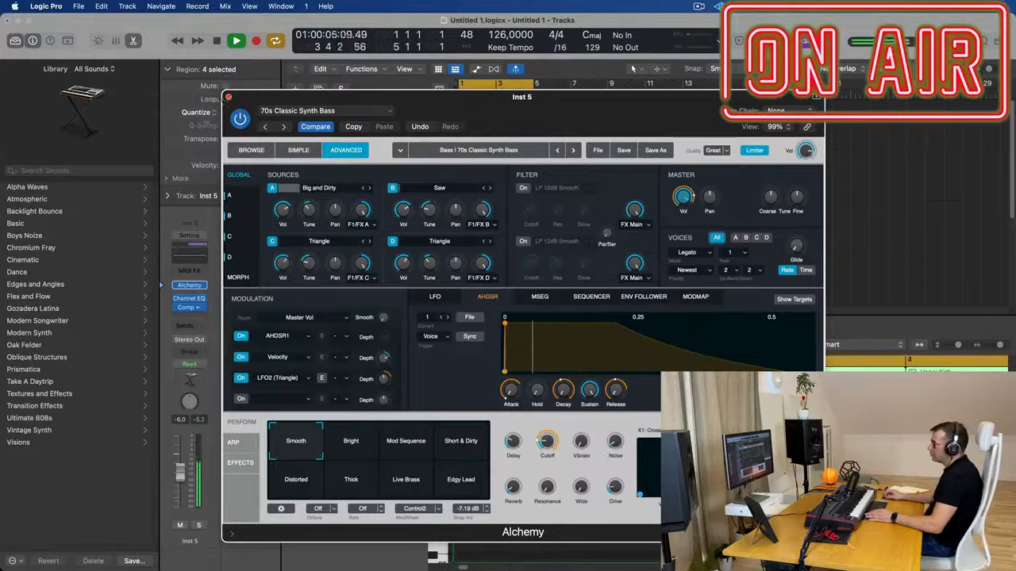
{"action": "left_click", "coordinate": [228, 97]}
Unmute the upper 70s Classic Synth Bass track and set its volume to -4.9 dB while the loop plays
{"action": "scroll", "coordinate": [620, 218], "scroll_direction": "down", "scroll_amount": 5}
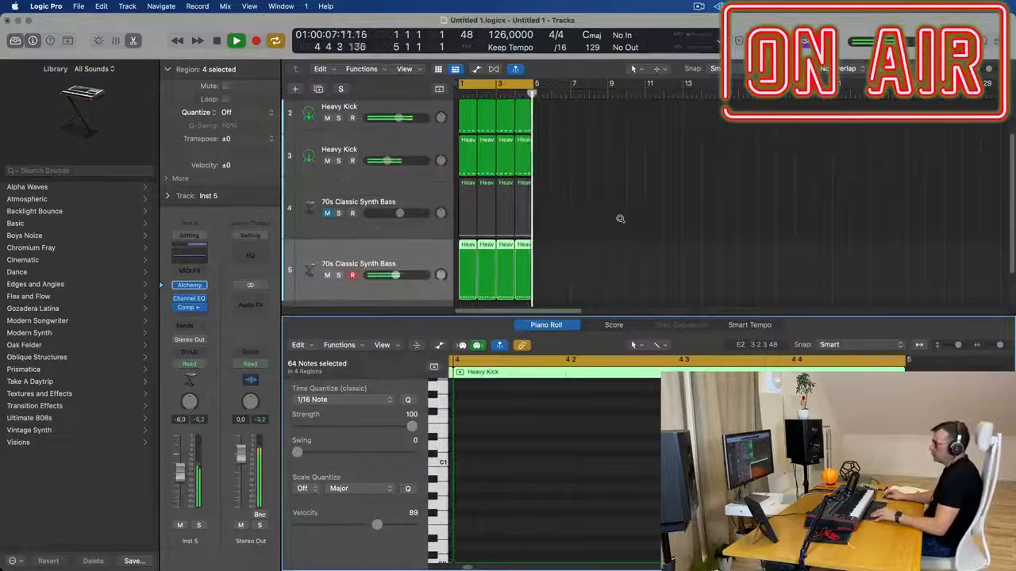
{"action": "scroll", "coordinate": [620, 218], "scroll_direction": "down", "scroll_amount": 4}
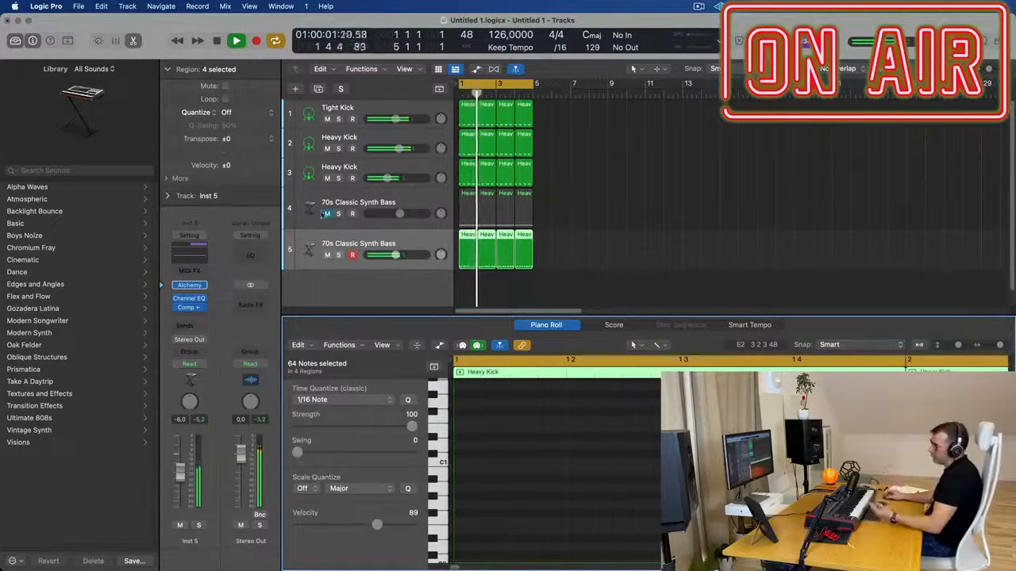
{"action": "left_click", "coordinate": [327, 214]}
{"action": "left_click", "coordinate": [310, 210]}
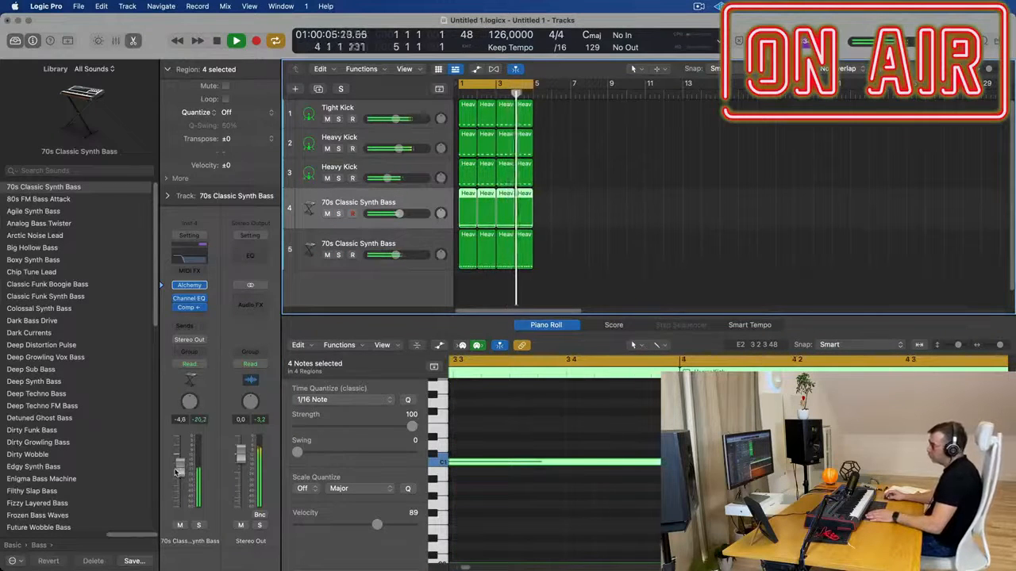
{"action": "left_click", "coordinate": [651, 270]}
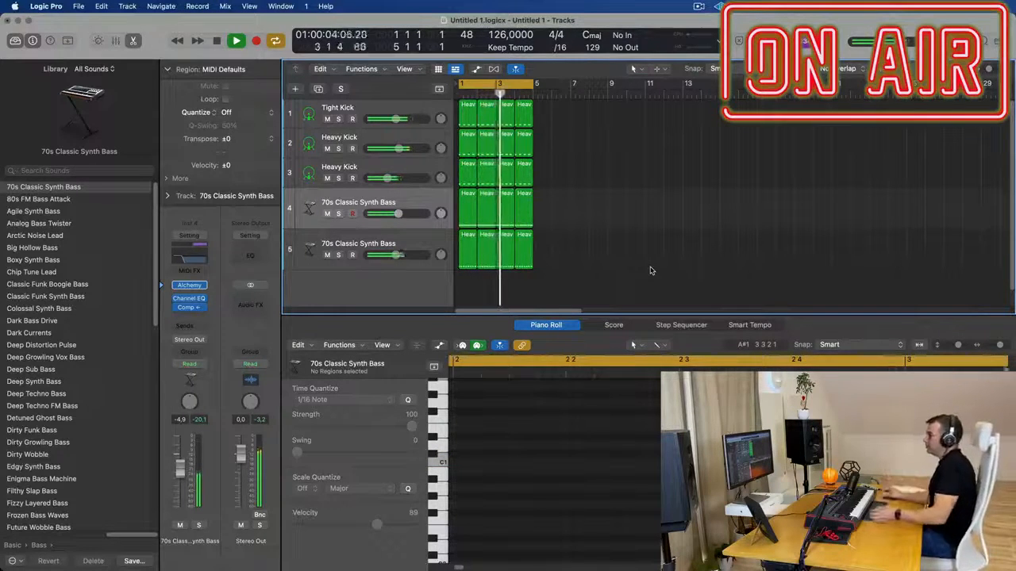
Duplicate the sixteenth-note 70s Classic Synth Bass track to add a third bass track below it
{"action": "scroll", "coordinate": [602, 246], "scroll_direction": "up", "scroll_amount": 4}
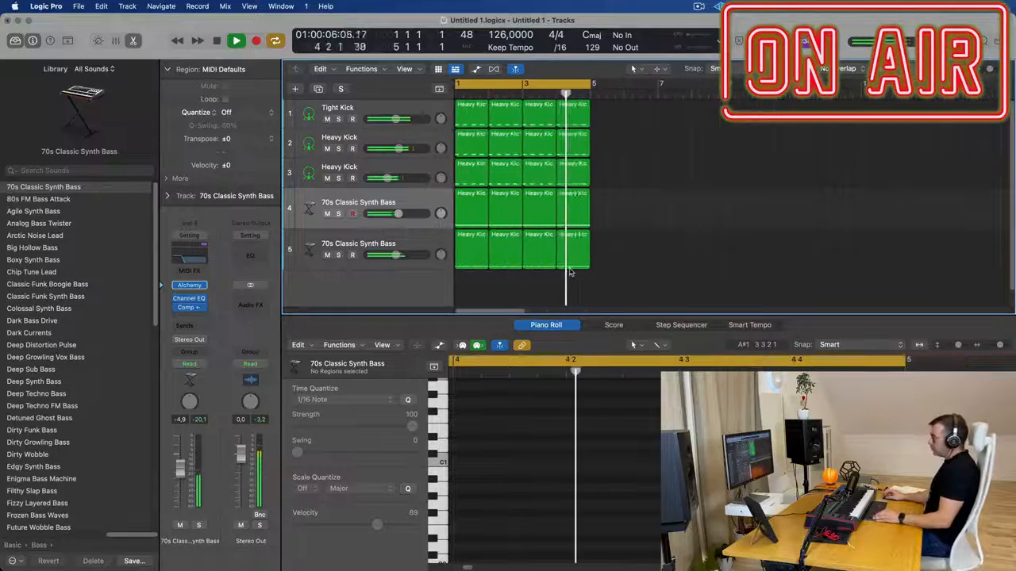
{"action": "scroll", "coordinate": [573, 273], "scroll_direction": "down", "scroll_amount": 1}
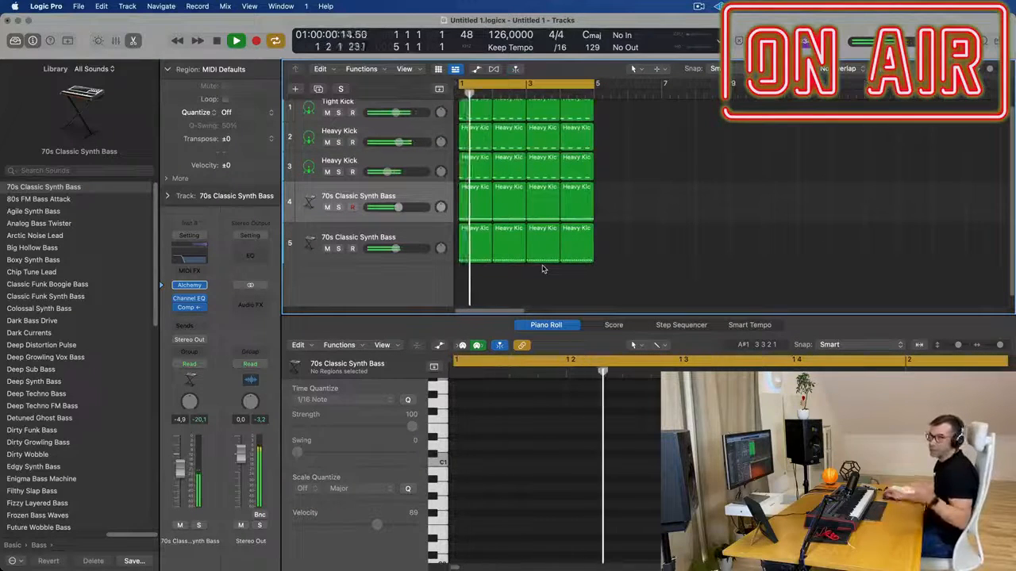
{"action": "scroll", "coordinate": [545, 273], "scroll_direction": "up", "scroll_amount": 2}
{"action": "scroll", "coordinate": [547, 273], "scroll_direction": "down", "scroll_amount": 2}
{"action": "scroll", "coordinate": [554, 273], "scroll_direction": "up", "scroll_amount": 3}
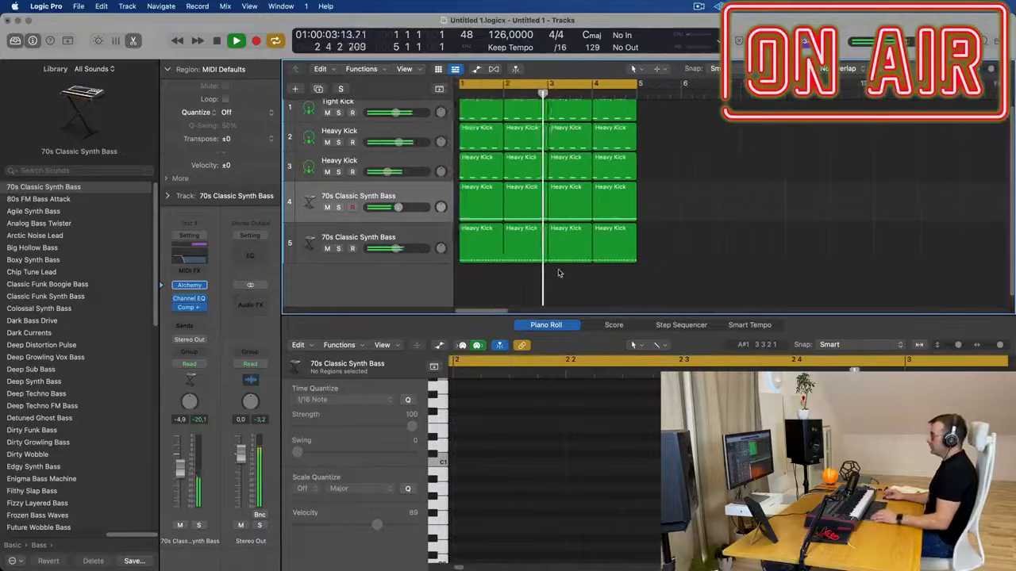
{"action": "left_click", "coordinate": [399, 235]}
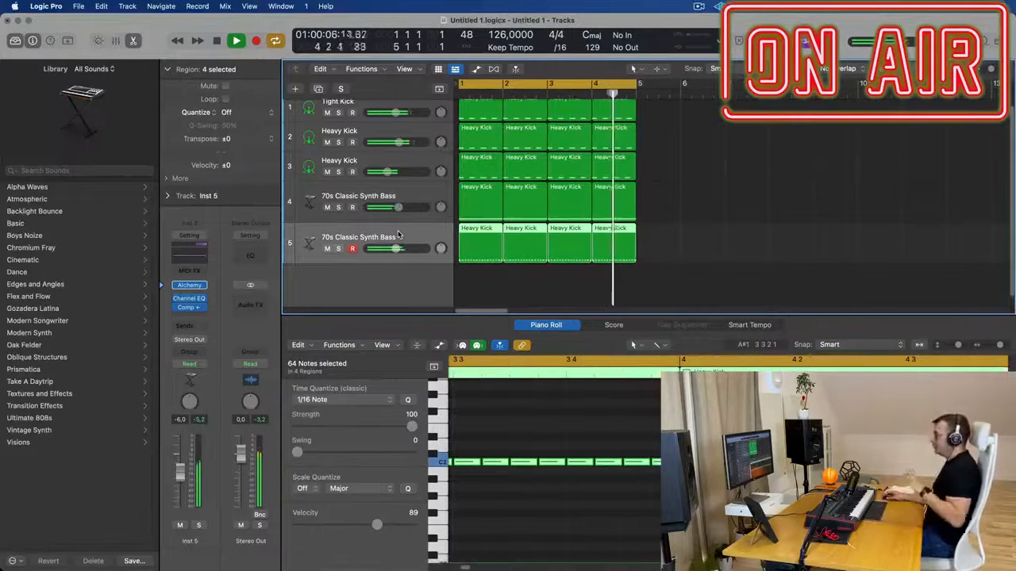
{"action": "left_click", "coordinate": [319, 89]}
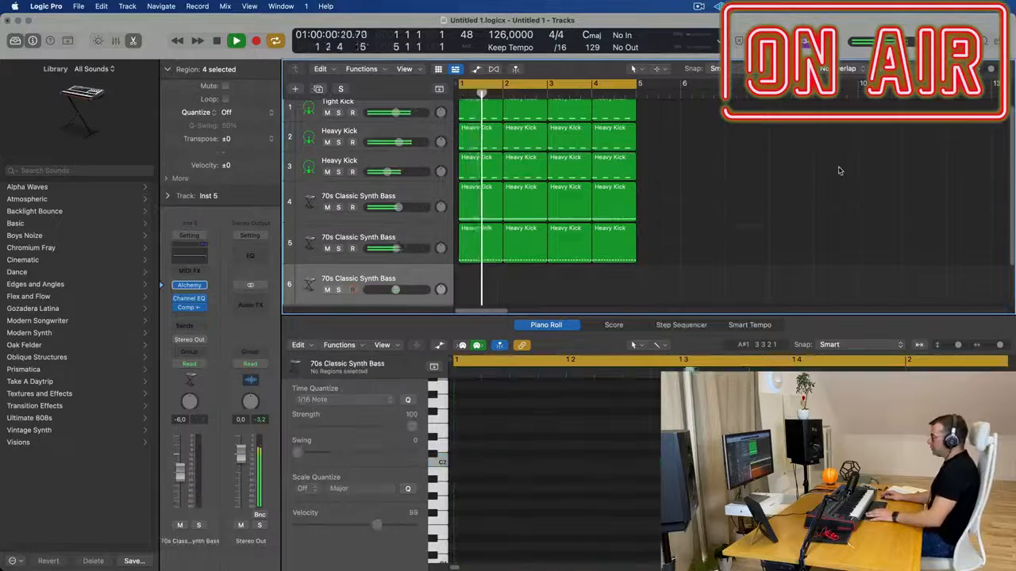
{"action": "left_click", "coordinate": [489, 239]}
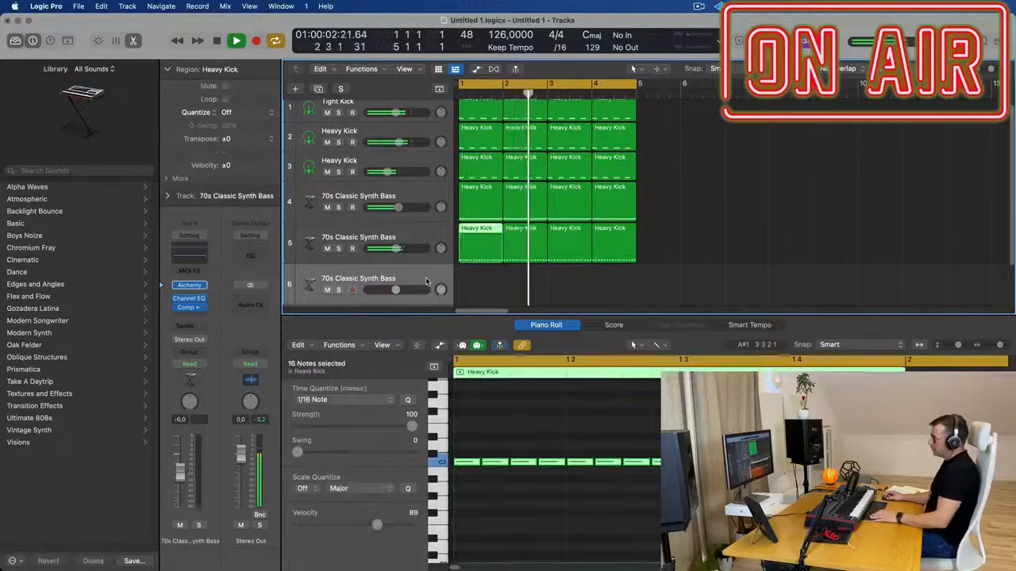
{"action": "left_click", "coordinate": [411, 279]}
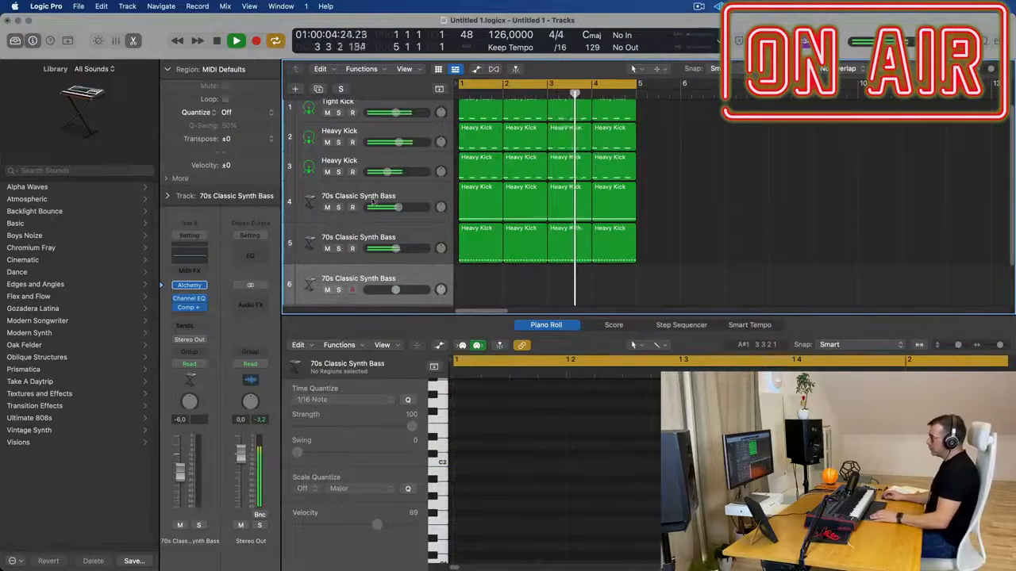
Duplicate the lower Heavy Kick track, copy its first one-bar region onto the new track and stop playback
{"action": "left_click", "coordinate": [435, 162]}
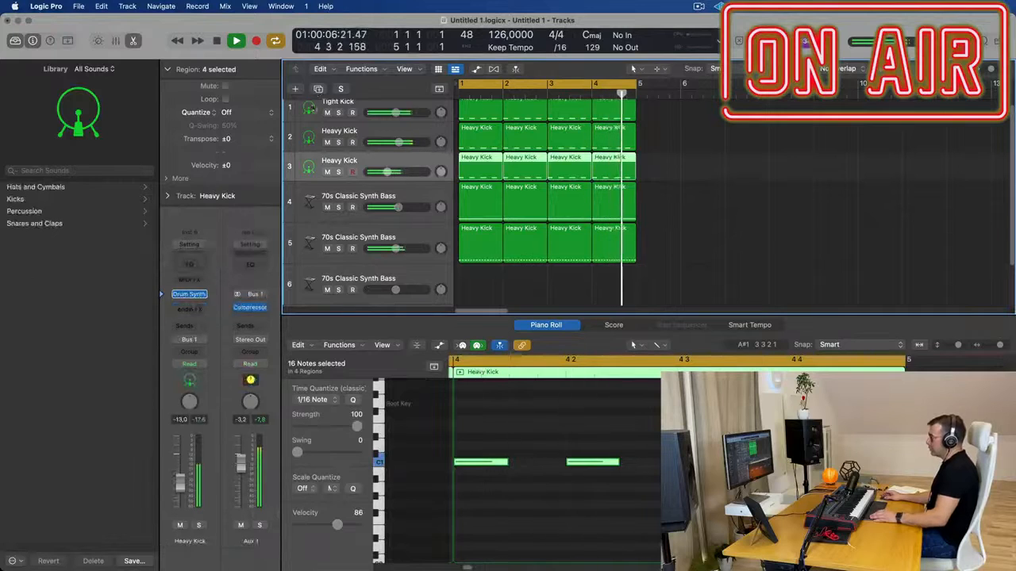
{"action": "key", "text": "super+d"}
{"action": "left_click_drag", "start_coordinate": [469, 171], "coordinate": [471, 203]}
{"action": "key", "text": "space"}
Switch the new track's Drum Synth to the Percussion category with the Deep Tom sound
{"action": "left_click", "coordinate": [190, 296]}
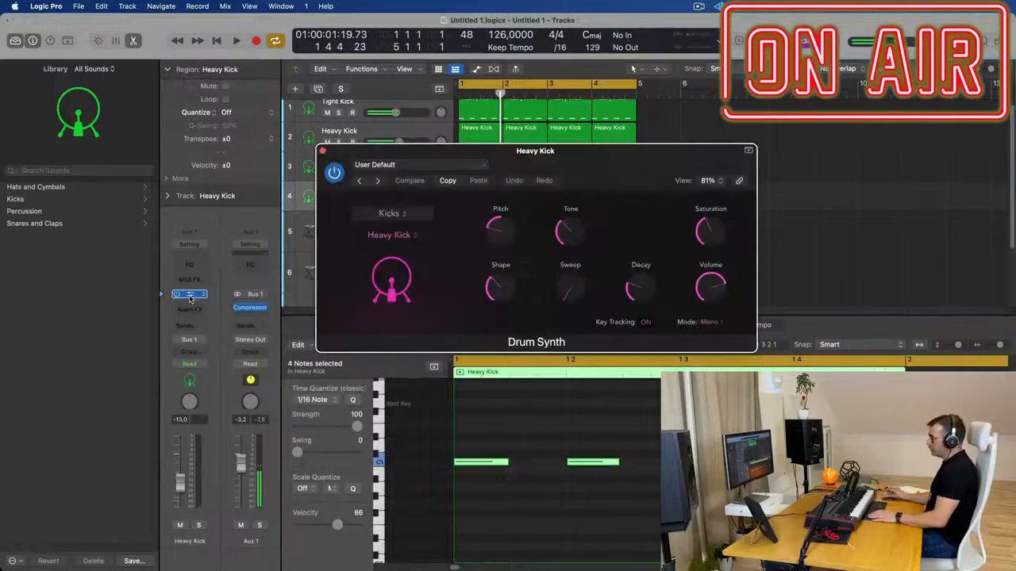
{"action": "left_click", "coordinate": [410, 214]}
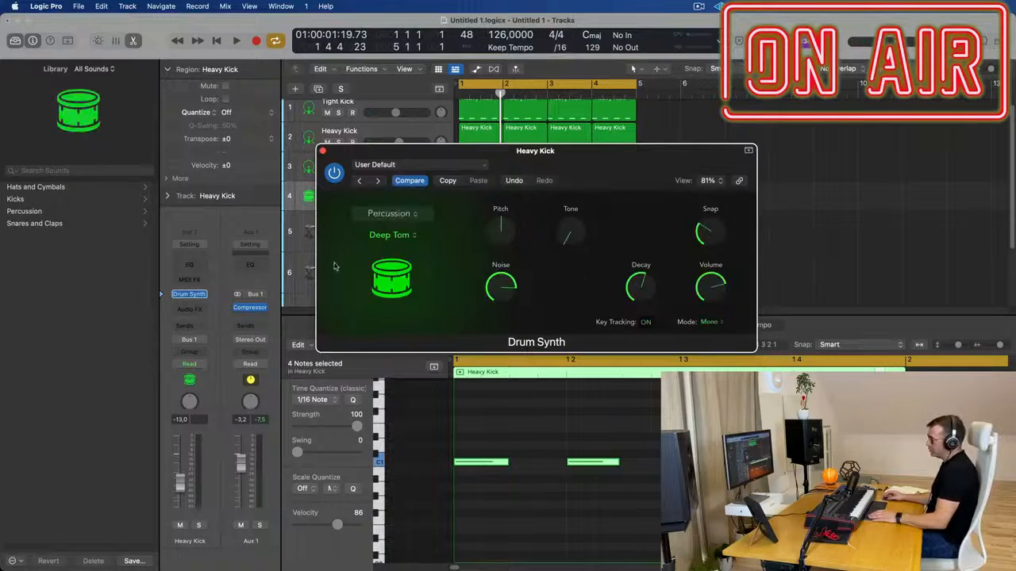
{"action": "left_click", "coordinate": [392, 236]}
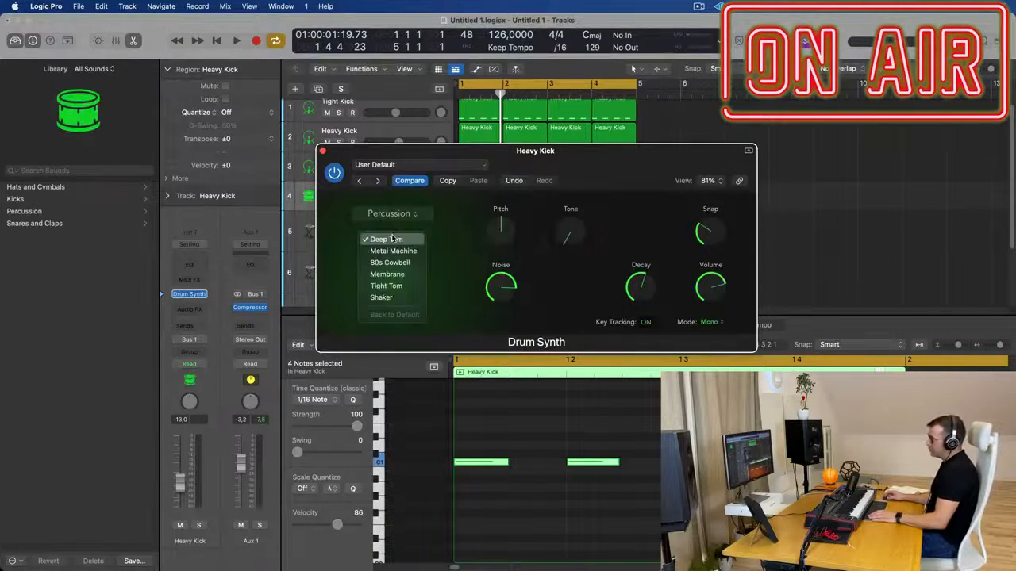
{"action": "left_click", "coordinate": [433, 245]}
{"action": "left_click_drag", "start_coordinate": [533, 165], "coordinate": [563, 290]}
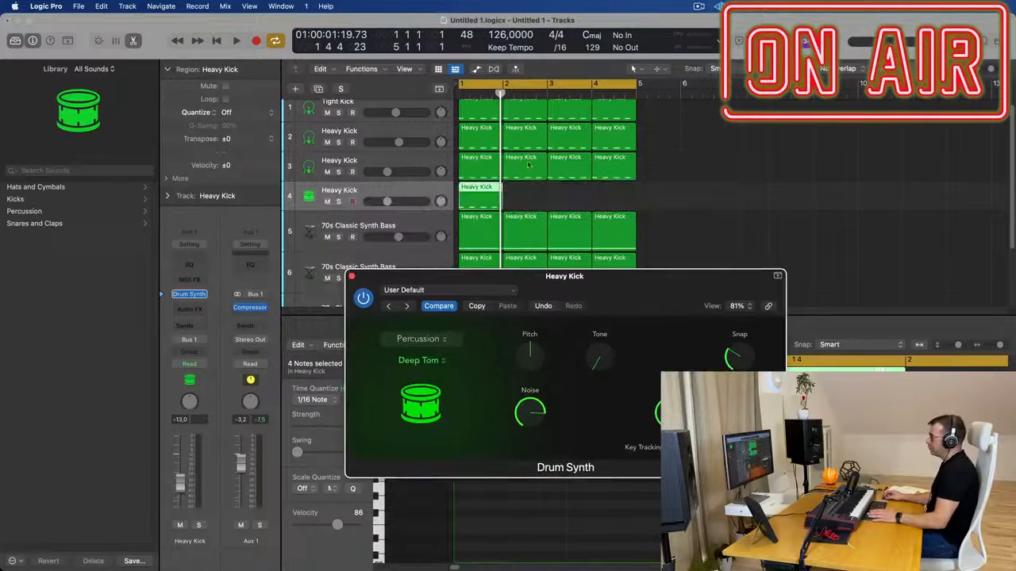
Shorten the copied region's four notes to about 179 ticks in the piano roll, raise them to C3 and audition them
{"action": "double_click", "coordinate": [476, 191]}
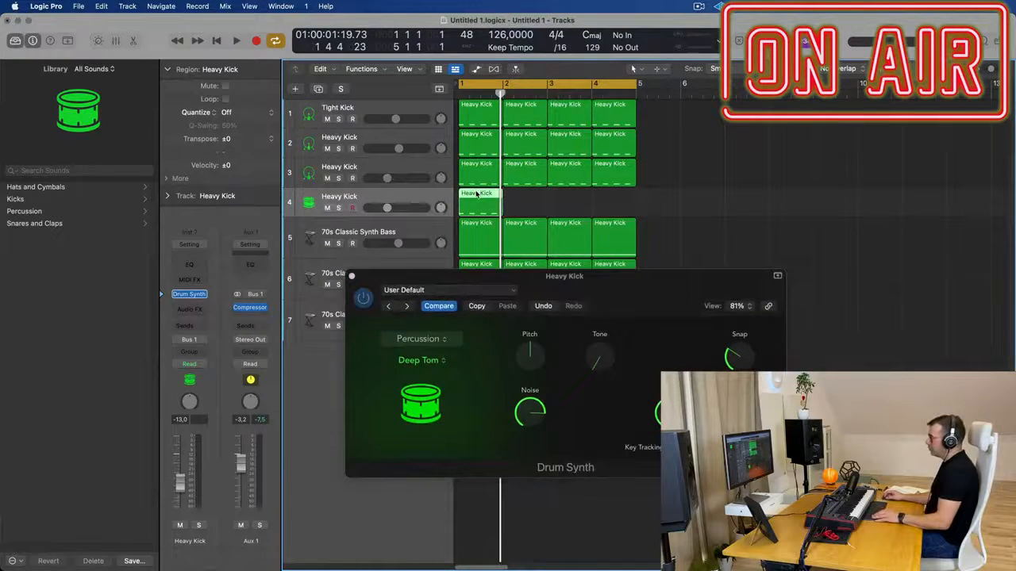
{"action": "double_click", "coordinate": [476, 193]}
{"action": "left_click_drag", "start_coordinate": [468, 431], "coordinate": [742, 528]}
{"action": "left_click_drag", "start_coordinate": [494, 463], "coordinate": [469, 464]}
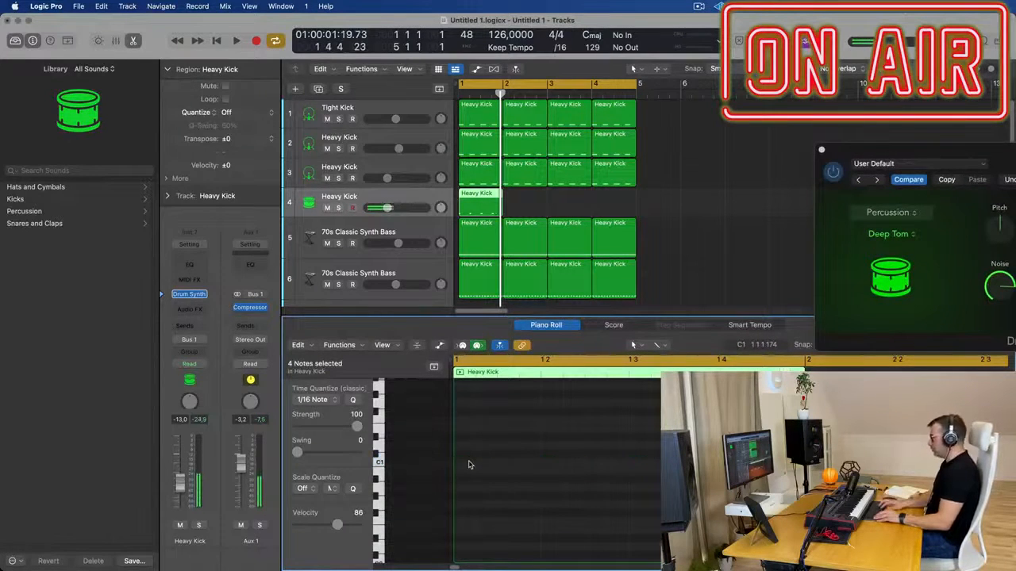
{"action": "key", "text": "space"}
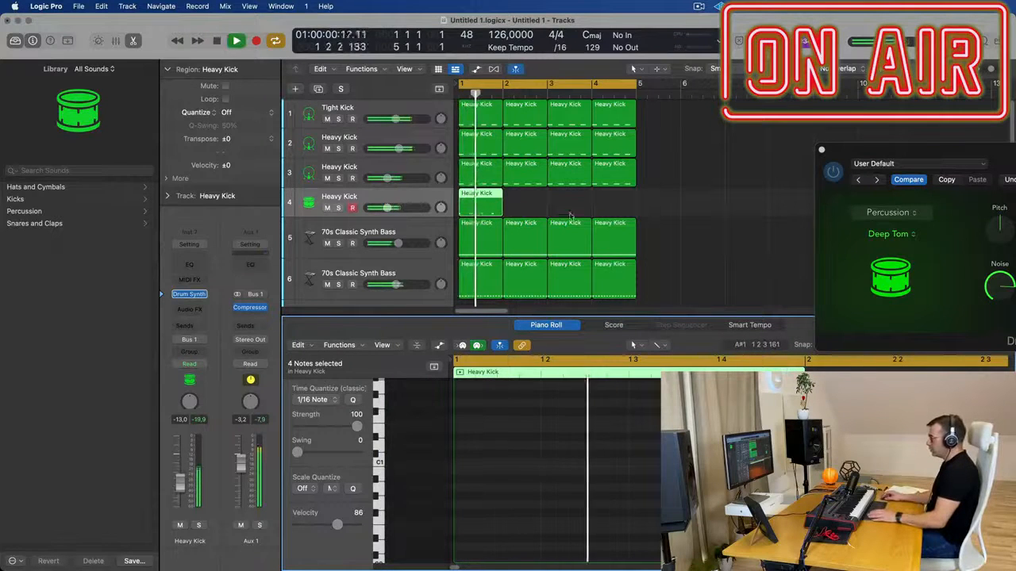
{"action": "left_click_drag", "start_coordinate": [953, 150], "coordinate": [816, 137]}
{"action": "key", "text": "space"}
Copy the four C3 tom notes two sixteenths later, starting at 1 2 2 1, and check the rhythm in playback
{"action": "left_click_drag", "start_coordinate": [533, 198], "coordinate": [499, 204]}
{"action": "scroll", "coordinate": [543, 437], "scroll_direction": "up", "scroll_amount": 8}
{"action": "scroll", "coordinate": [543, 438], "scroll_direction": "down", "scroll_amount": 1}
{"action": "left_click_drag", "start_coordinate": [462, 508], "coordinate": [571, 518]}
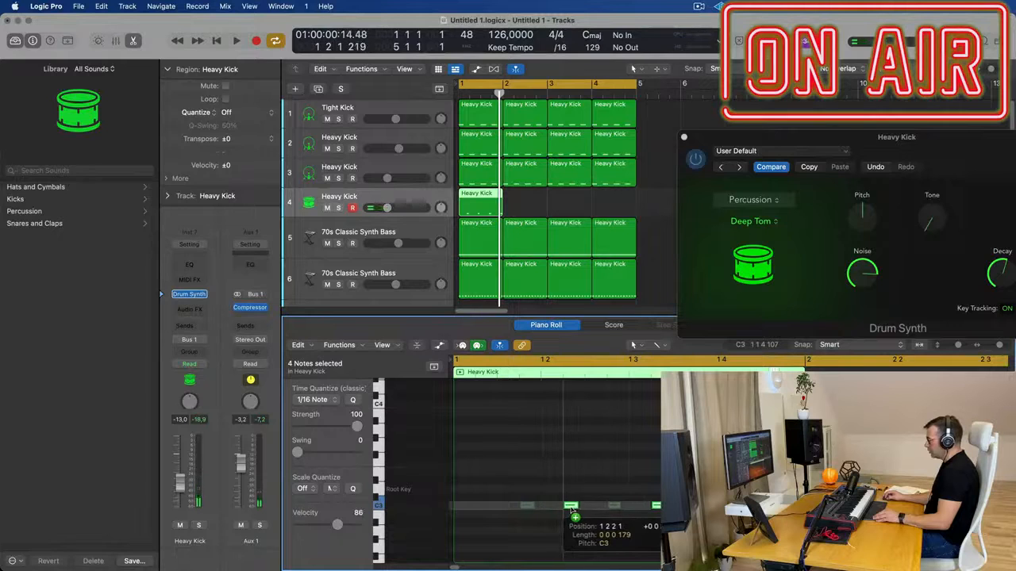
{"action": "key", "text": "space"}
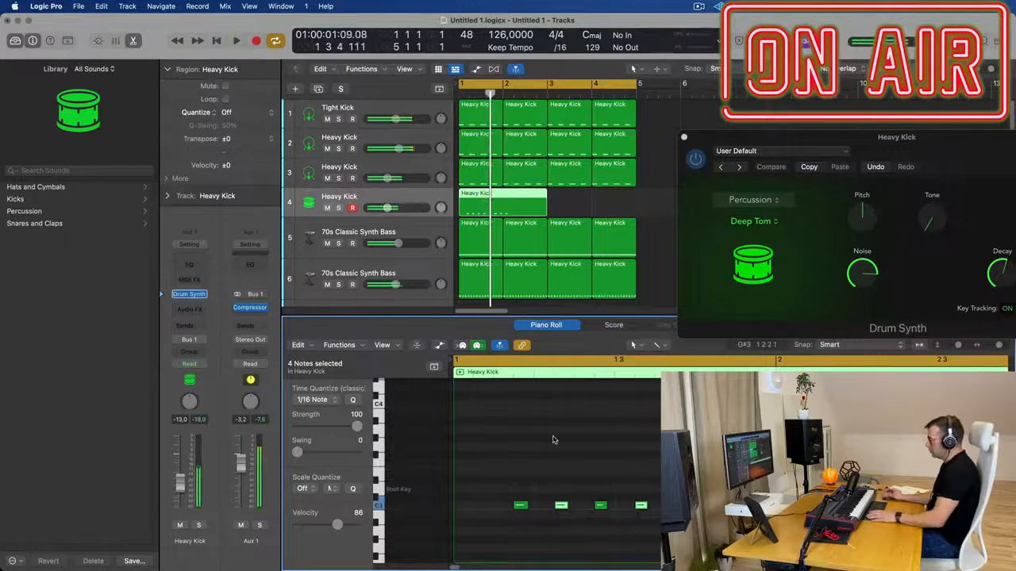
{"action": "key", "text": "space"}
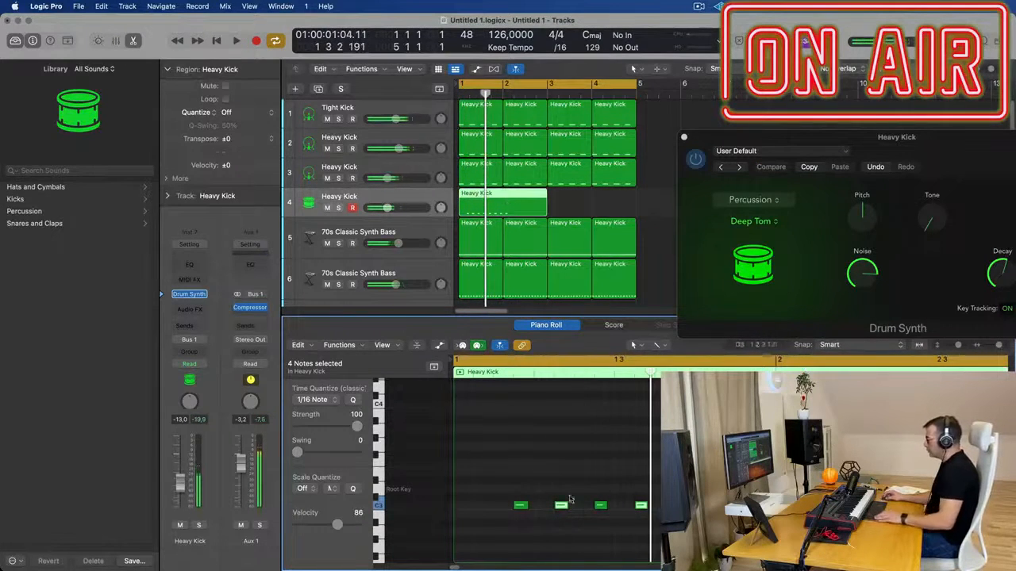
Copy the first tom note two sixteenths earlier, then split the tom region at bar 2 and delete the excess
{"action": "left_click", "coordinate": [518, 506]}
{"action": "left_click_drag", "start_coordinate": [520, 507], "coordinate": [480, 506]}
{"action": "double_click", "coordinate": [504, 196]}
{"action": "left_click", "coordinate": [517, 208]}
{"action": "key", "text": "Delete"}
Set the Deep Tom track's volume to -6.6 dB while the loop plays
{"action": "left_click", "coordinate": [485, 203]}
{"action": "key", "text": "space"}
{"action": "left_click_drag", "start_coordinate": [189, 482], "coordinate": [189, 472]}
{"action": "left_click_drag", "start_coordinate": [959, 139], "coordinate": [943, 74]}
{"action": "left_click", "coordinate": [536, 203]}
{"action": "left_click", "coordinate": [479, 203]}
{"action": "key", "text": "space"}
{"action": "key", "text": "space"}
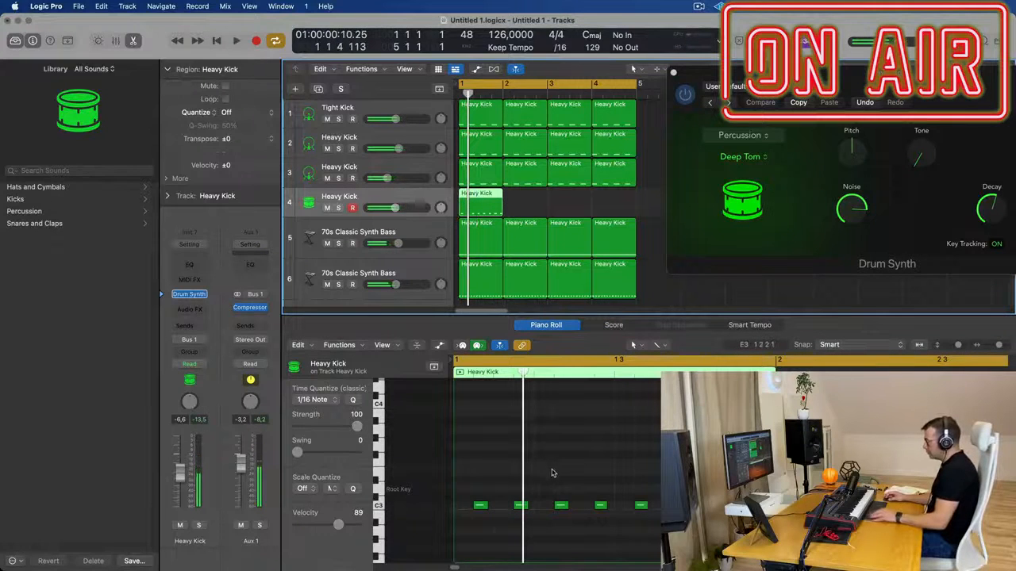
Delete the first note of the one-bar tom pattern in the piano roll and play the result
{"action": "scroll", "coordinate": [553, 473], "scroll_direction": "up", "scroll_amount": 5}
{"action": "scroll", "coordinate": [556, 472], "scroll_direction": "down", "scroll_amount": 2}
{"action": "scroll", "coordinate": [546, 484], "scroll_direction": "left", "scroll_amount": 3}
{"action": "scroll", "coordinate": [550, 480], "scroll_direction": "down", "scroll_amount": 1}
{"action": "left_click", "coordinate": [508, 505]}
{"action": "key", "text": "space"}
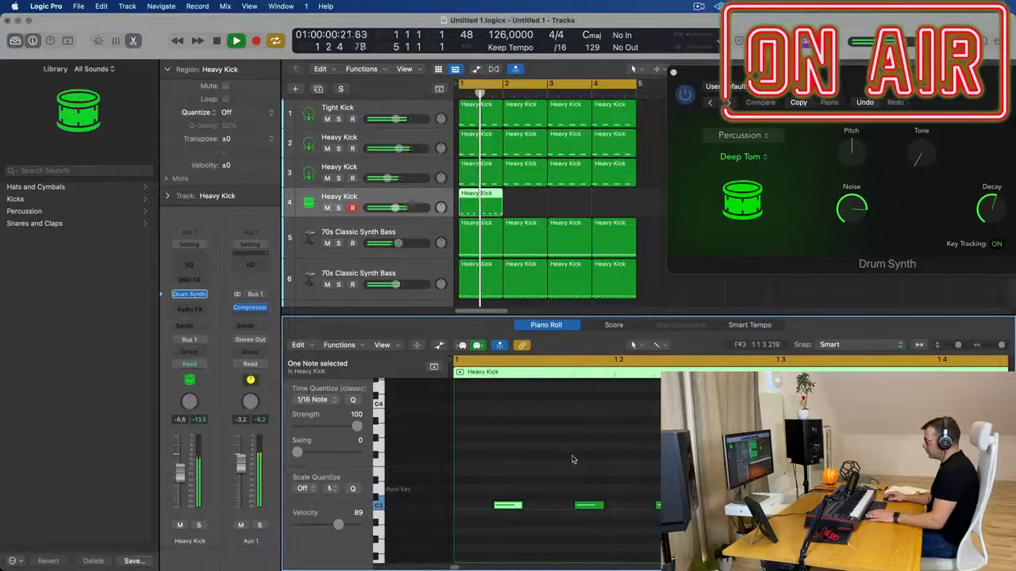
{"action": "scroll", "coordinate": [588, 465], "scroll_direction": "down", "scroll_amount": 1}
{"action": "key", "text": "space"}
{"action": "left_click", "coordinate": [490, 507]}
{"action": "key", "text": "Delete"}
{"action": "key", "text": "space"}
{"action": "key", "text": "space"}
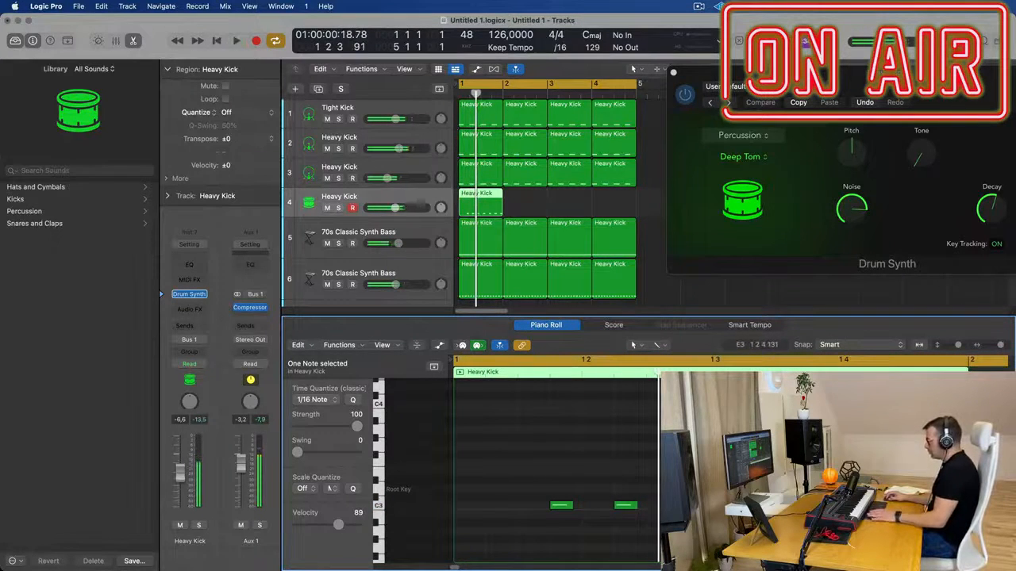
Start and stop the loop repeatedly to check the thinned tom pattern against the kicks and basses
{"action": "key", "text": "space"}
{"action": "scroll", "coordinate": [706, 473], "scroll_direction": "down", "scroll_amount": 1}
{"action": "key", "text": "space"}
{"action": "key", "text": "space"}
{"action": "key", "text": "space"}
{"action": "key", "text": "space"}
{"action": "key", "text": "space"}
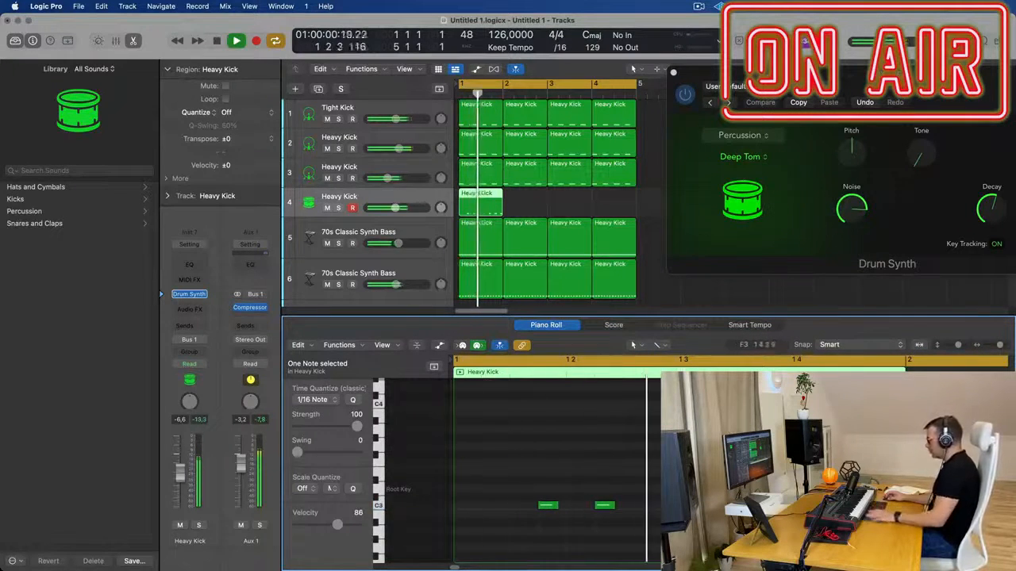
{"action": "key", "text": "space"}
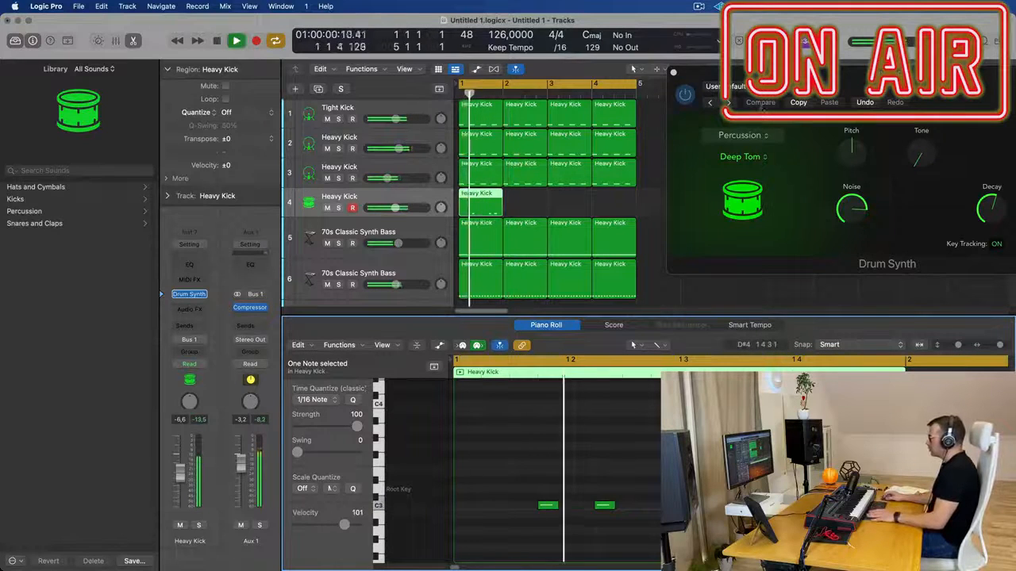
Repeat the one-bar tom region to fill all four bars and select the four regions
{"action": "left_click", "coordinate": [571, 200]}
{"action": "left_click", "coordinate": [480, 197]}
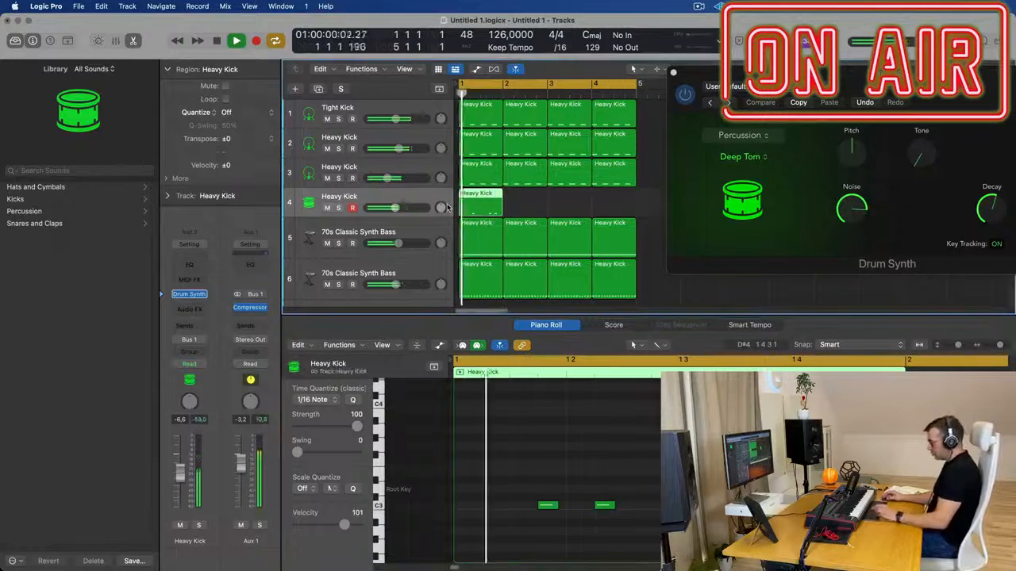
{"action": "key", "text": "super+r"}
{"action": "key", "text": "super+r"}
{"action": "left_click_drag", "start_coordinate": [846, 164], "coordinate": [524, 218]}
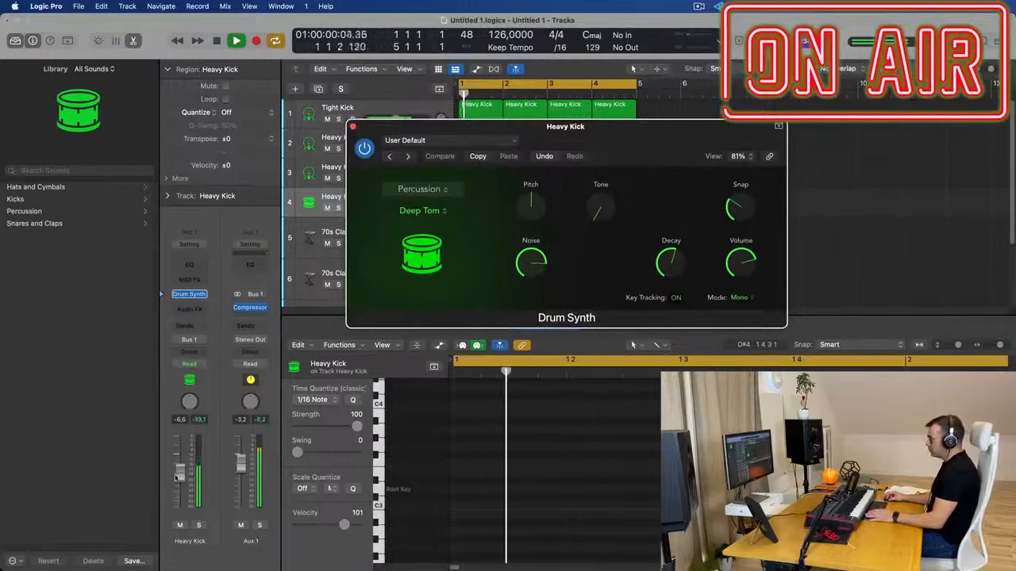
{"action": "left_click", "coordinate": [262, 498]}
{"action": "left_click_drag", "start_coordinate": [492, 126], "coordinate": [885, 200]}
{"action": "left_click_drag", "start_coordinate": [673, 206], "coordinate": [469, 206]}
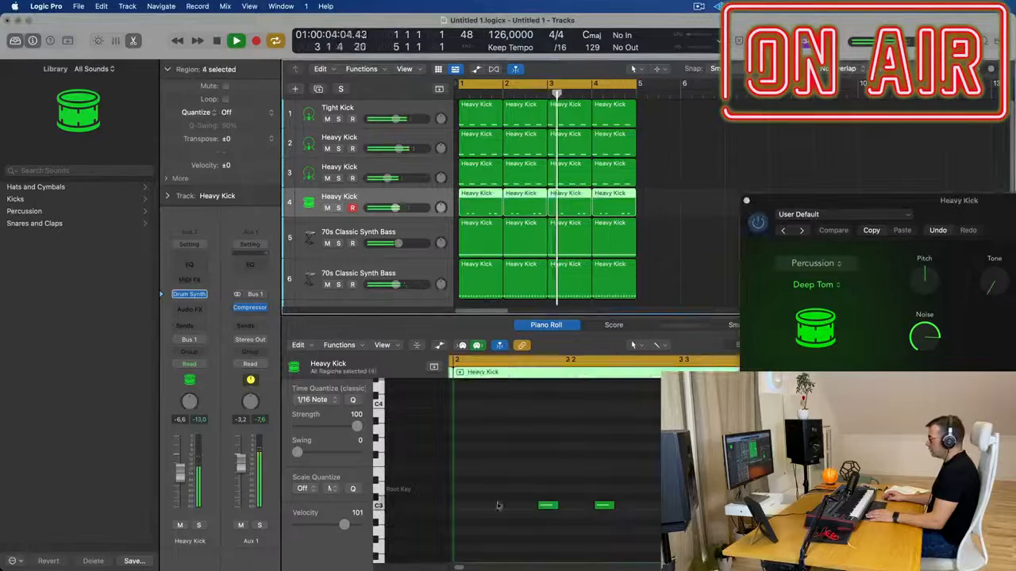
Try the Metal Machine sound in Drum Synth, look through the sound categories and return to Deep Tom
{"action": "left_click_drag", "start_coordinate": [910, 195], "coordinate": [545, 217]}
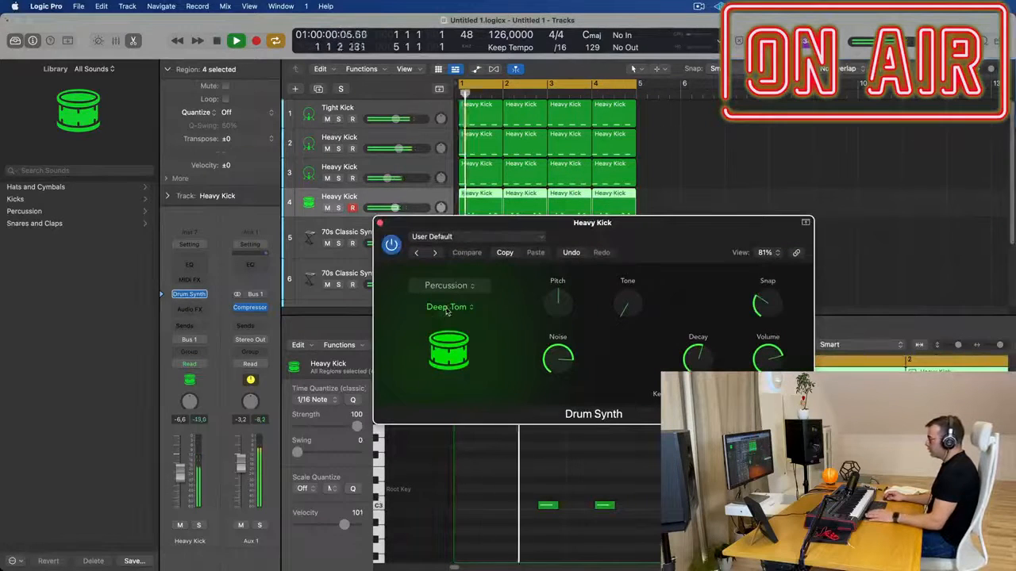
{"action": "left_click", "coordinate": [448, 309]}
{"action": "left_click", "coordinate": [450, 323]}
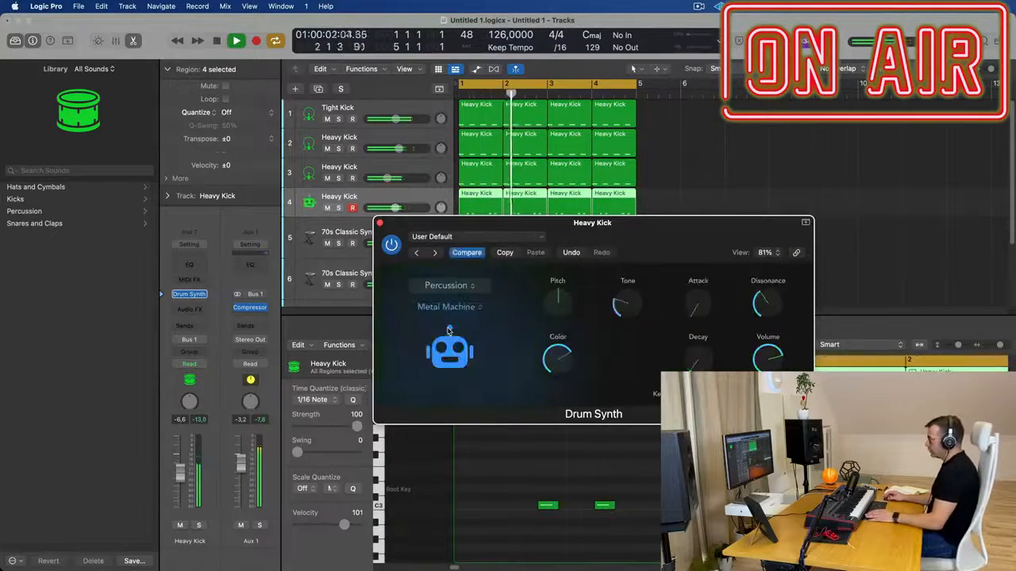
{"action": "left_click", "coordinate": [465, 285]}
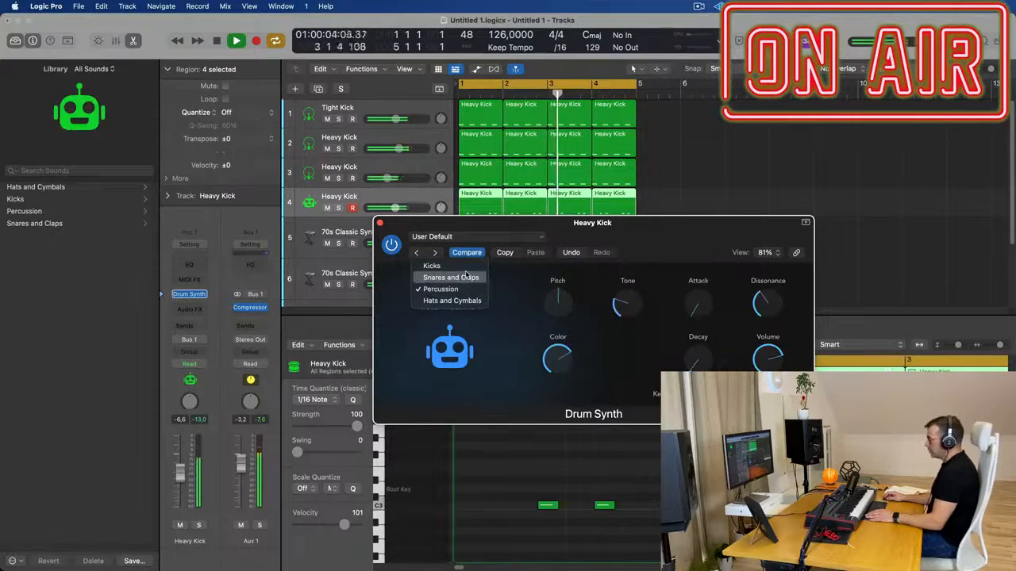
{"action": "left_click", "coordinate": [479, 290]}
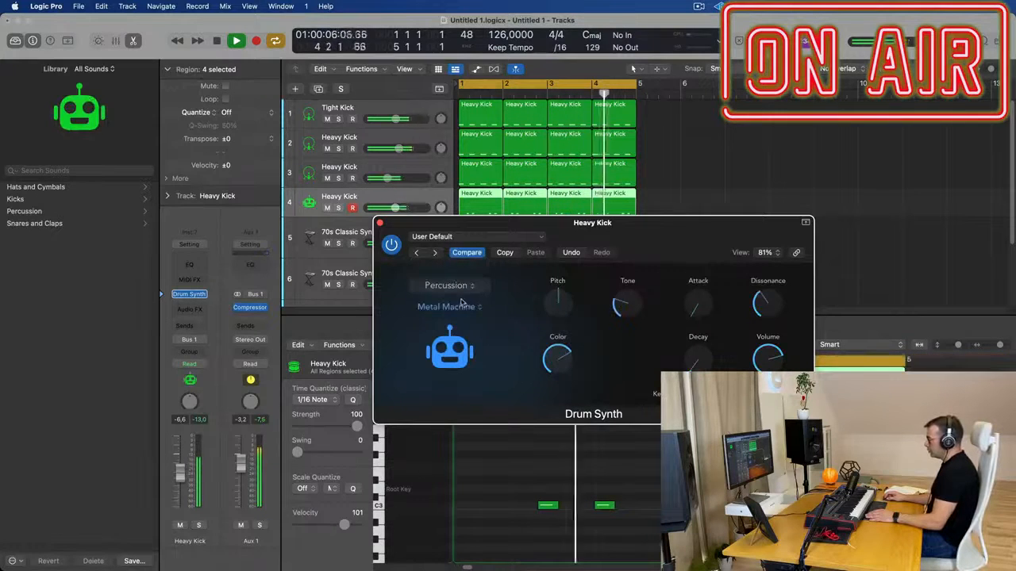
{"action": "left_click", "coordinate": [448, 286]}
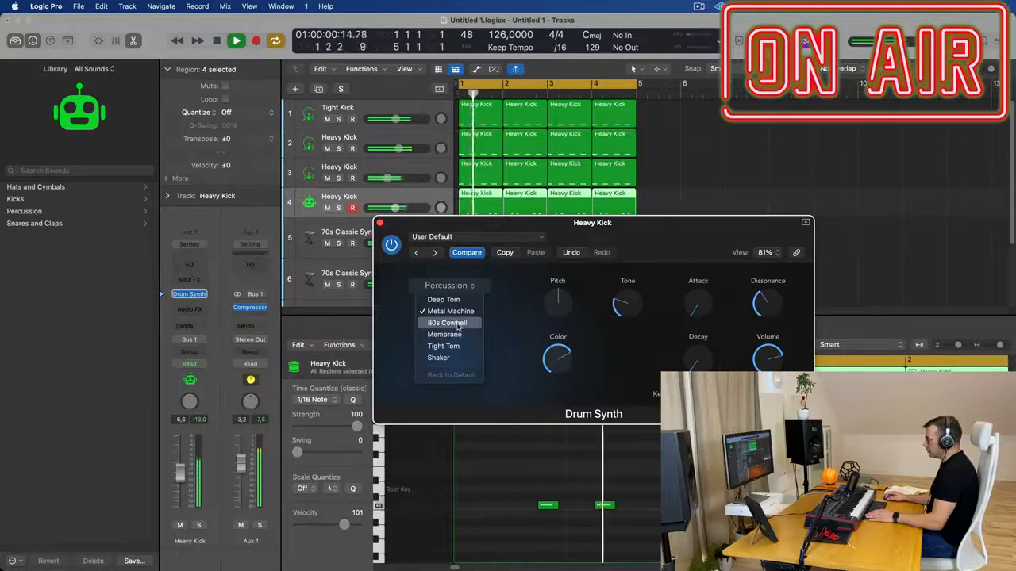
{"action": "left_click", "coordinate": [440, 300]}
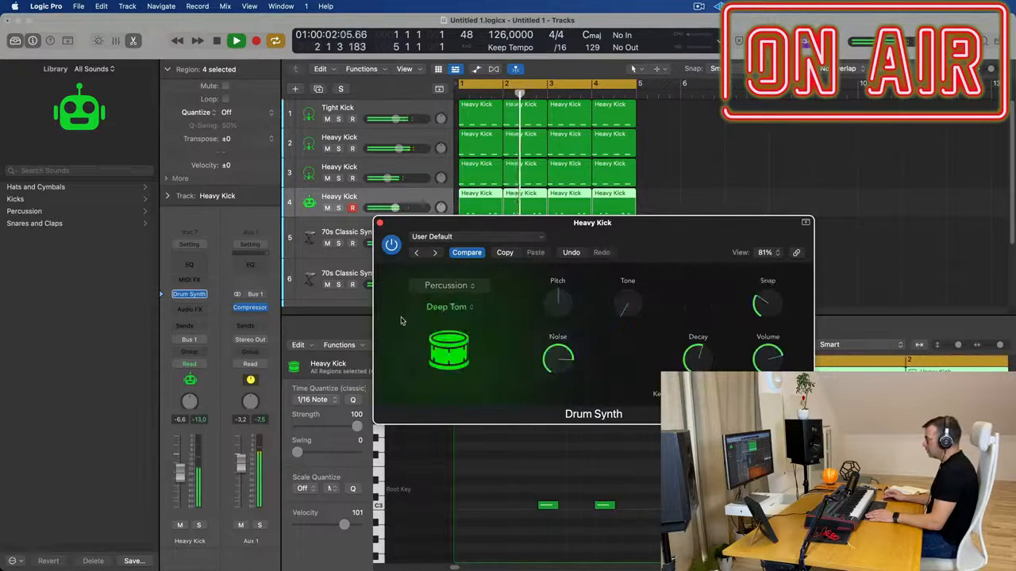
Raise Deep Tom's tone and lower its pitch in Drum Synth, and set the track's volume to -3.7 dB
{"action": "left_click_drag", "start_coordinate": [610, 232], "coordinate": [534, 266]}
{"action": "left_click_drag", "start_coordinate": [546, 337], "coordinate": [548, 335]}
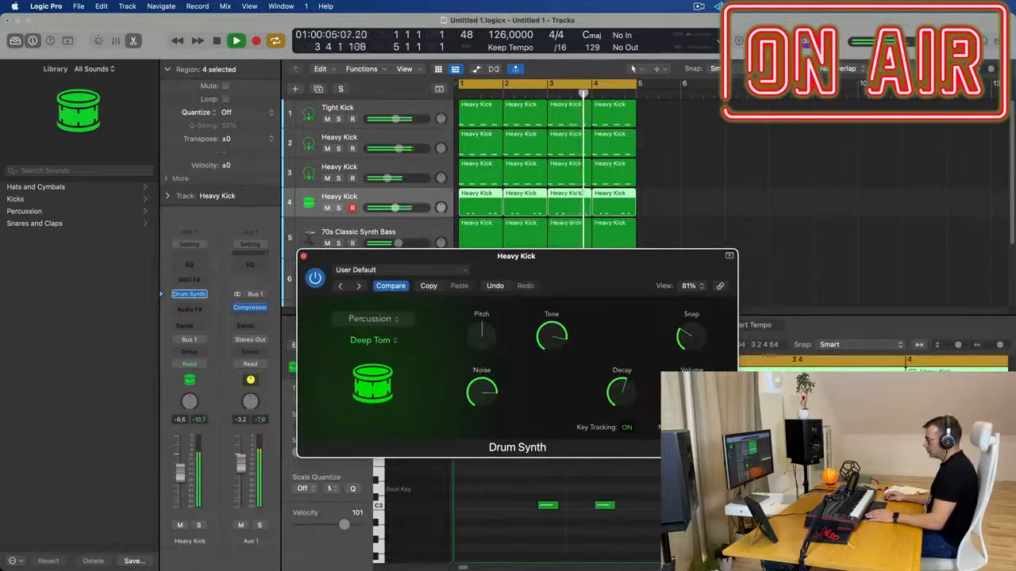
{"action": "left_click_drag", "start_coordinate": [480, 336], "coordinate": [482, 377]}
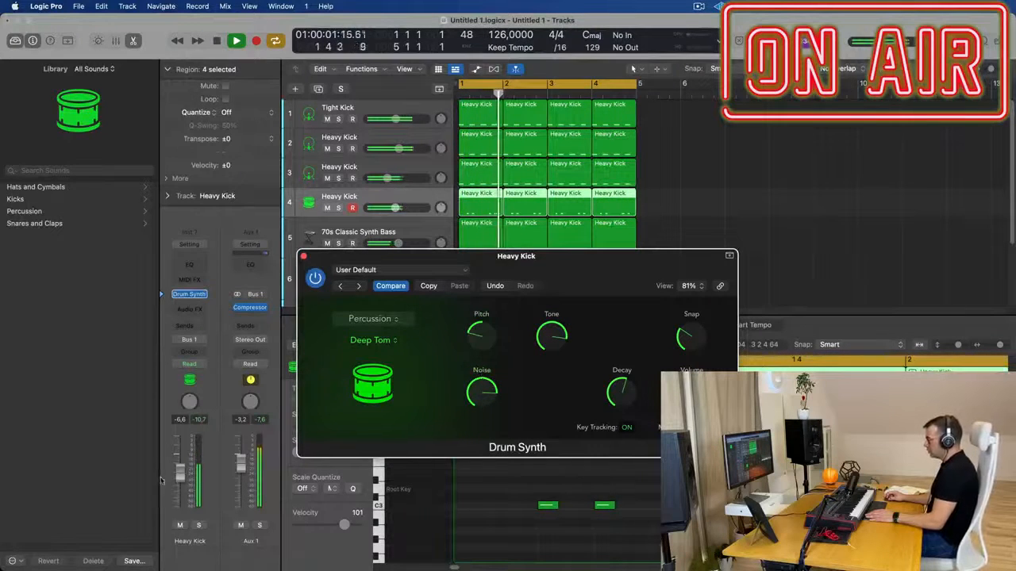
{"action": "left_click_drag", "start_coordinate": [181, 468], "coordinate": [181, 464]}
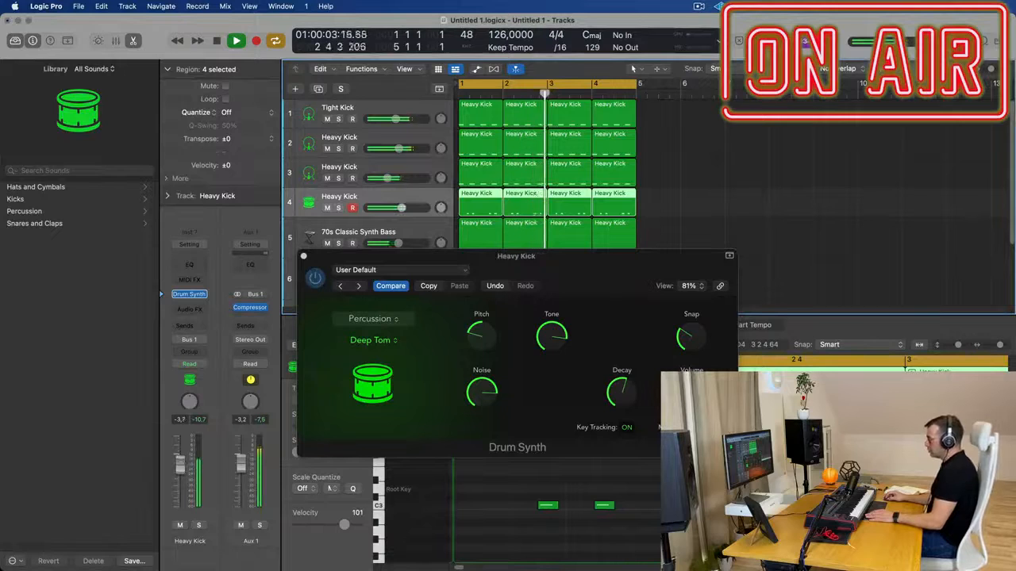
Lengthen the Deep Tom's decay, raise its snap to about 72.7% and reduce its noise in Drum Synth
{"action": "left_click_drag", "start_coordinate": [582, 255], "coordinate": [560, 169]}
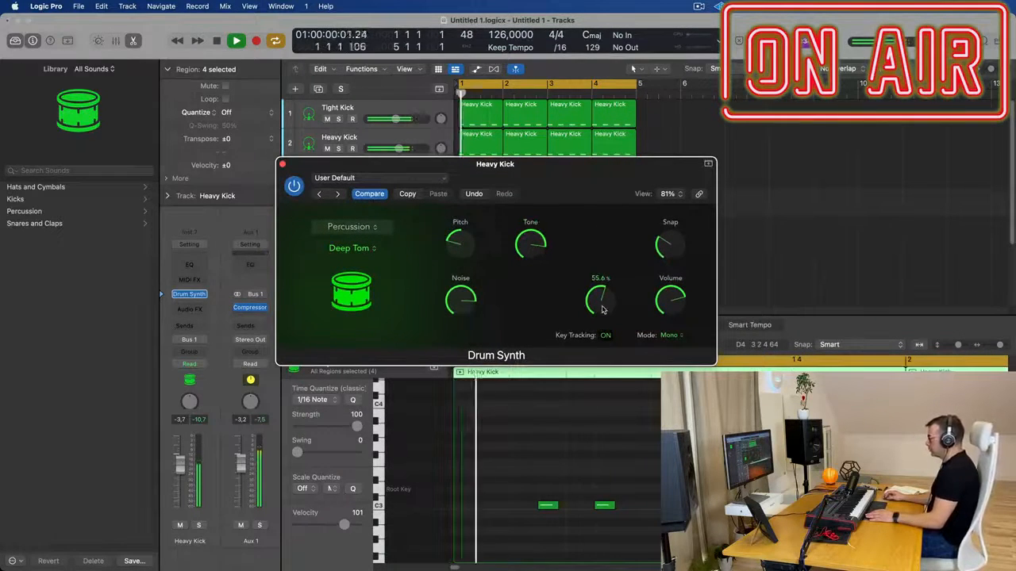
{"action": "left_click_drag", "start_coordinate": [603, 302], "coordinate": [604, 329]}
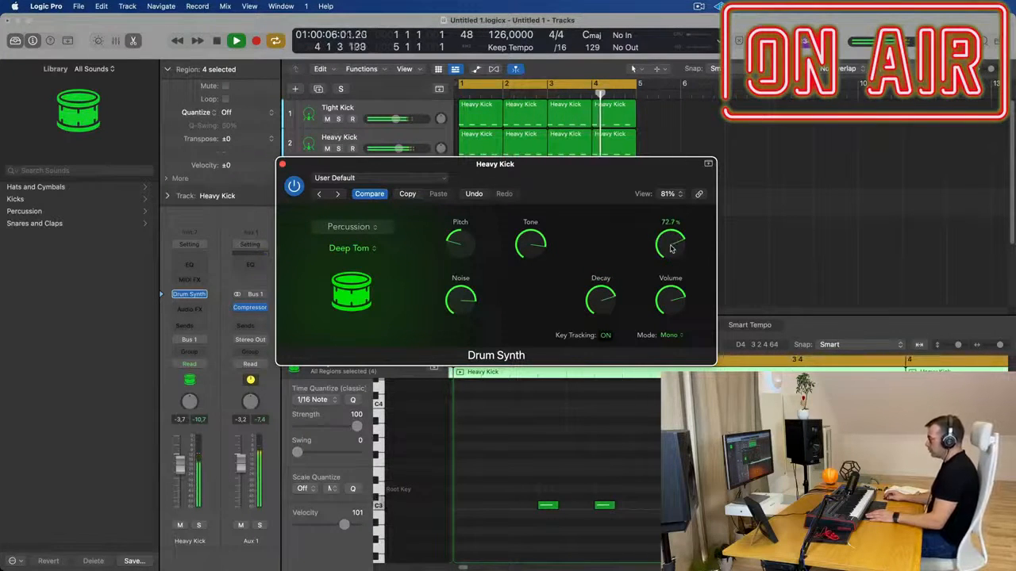
{"action": "left_click_drag", "start_coordinate": [671, 248], "coordinate": [672, 249]}
{"action": "left_click_drag", "start_coordinate": [570, 168], "coordinate": [737, 167]}
{"action": "mouse_move", "coordinate": [630, 303]}
{"action": "left_mouse_down"}
{"action": "mouse_move", "coordinate": [633, 321]}
{"action": "mouse_move", "coordinate": [629, 314]}
{"action": "left_mouse_up"}
{"action": "left_click_drag", "start_coordinate": [603, 164], "coordinate": [625, 166]}
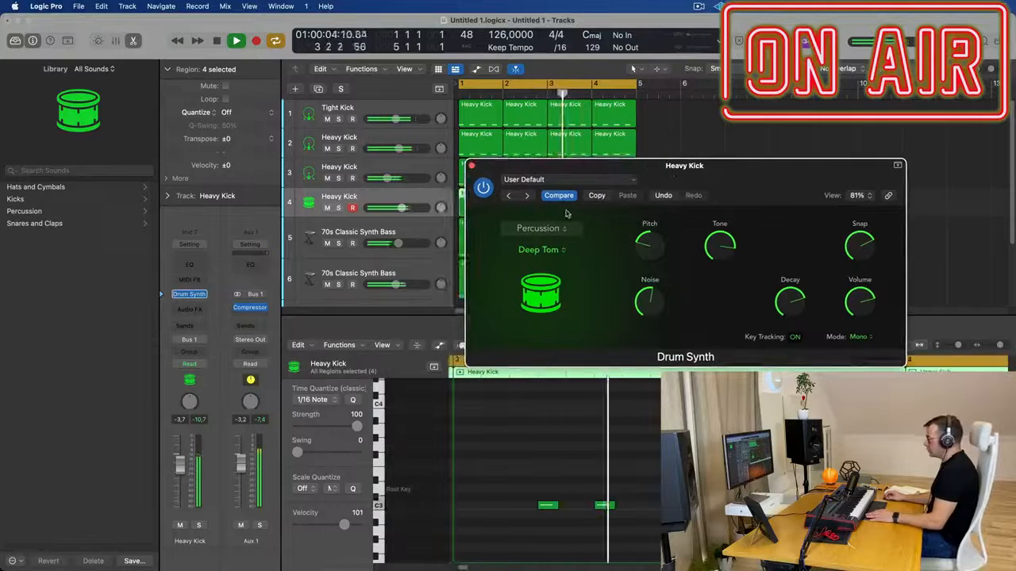
Look through Drum Synth's sound categories and percussion sounds, keeping Deep Tom
{"action": "left_click", "coordinate": [539, 228]}
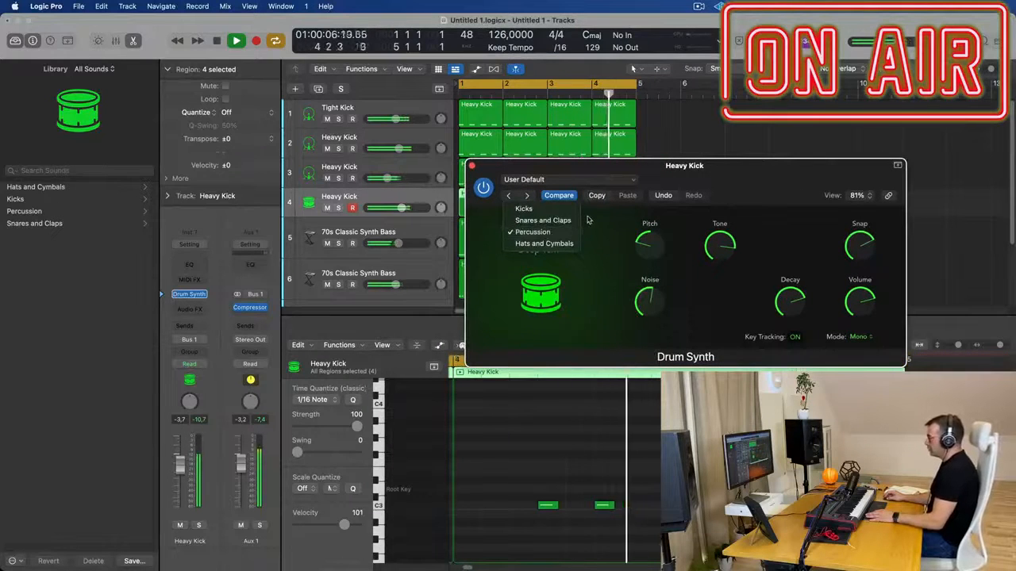
{"action": "left_click", "coordinate": [532, 232]}
{"action": "left_click", "coordinate": [539, 253]}
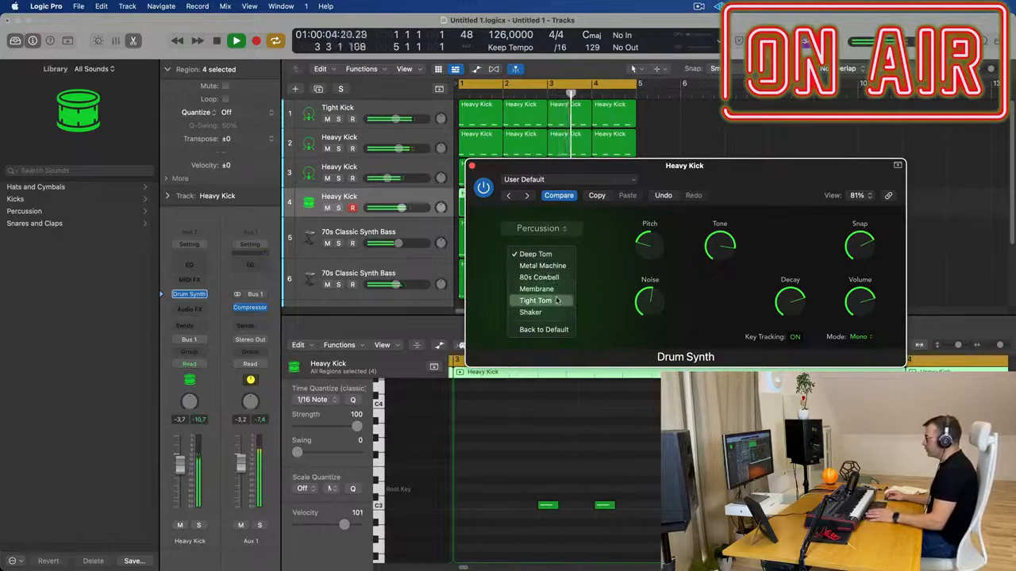
{"action": "left_click", "coordinate": [603, 261]}
Duplicate the Deep Tom track, copy its four regions onto the duplicate and mute the original track
{"action": "left_click_drag", "start_coordinate": [587, 164], "coordinate": [789, 157]}
{"action": "left_click", "coordinate": [318, 89]}
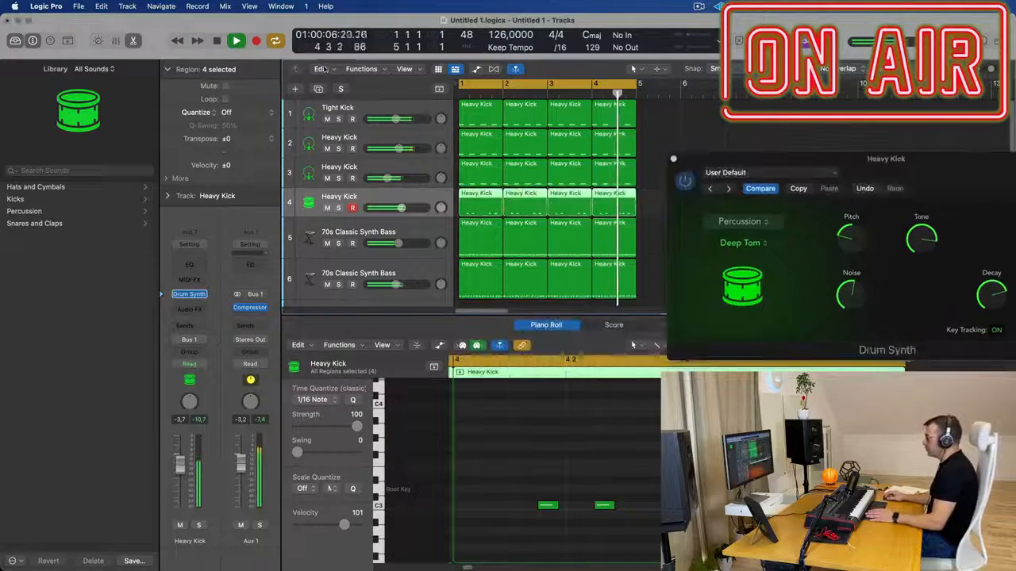
{"action": "left_click_drag", "start_coordinate": [646, 206], "coordinate": [470, 233]}
{"action": "left_click_drag", "start_coordinate": [735, 158], "coordinate": [604, 157]}
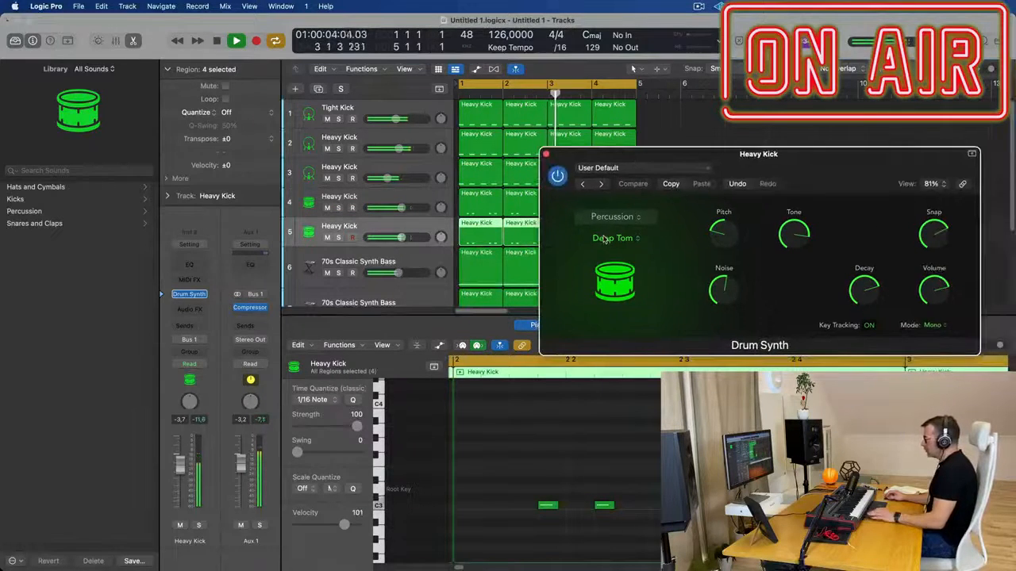
{"action": "left_click", "coordinate": [326, 208]}
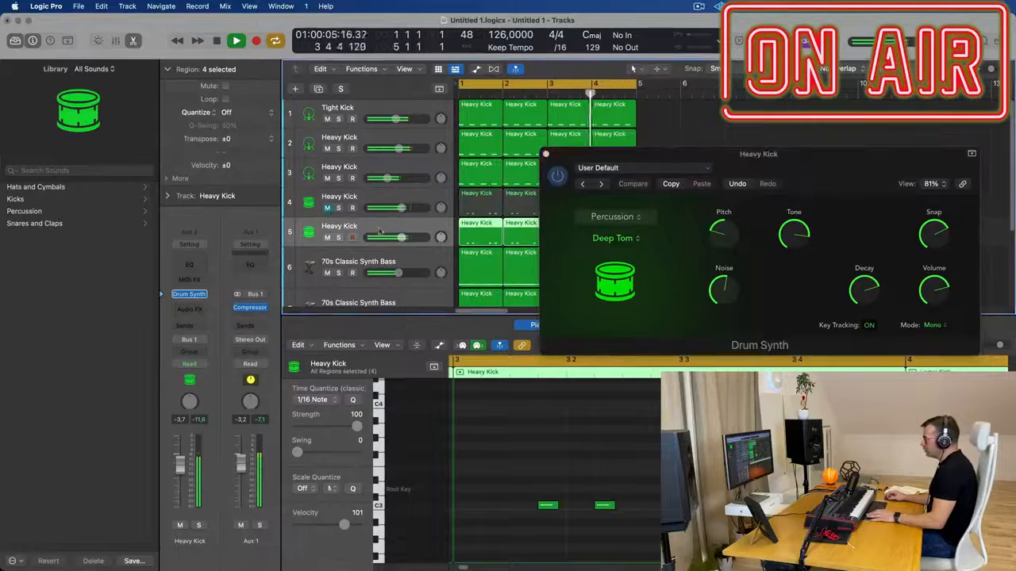
Open the duplicate track's Drum Synth and try the Tight Tom sound
{"action": "left_click", "coordinate": [191, 295]}
{"action": "left_click", "coordinate": [395, 234]}
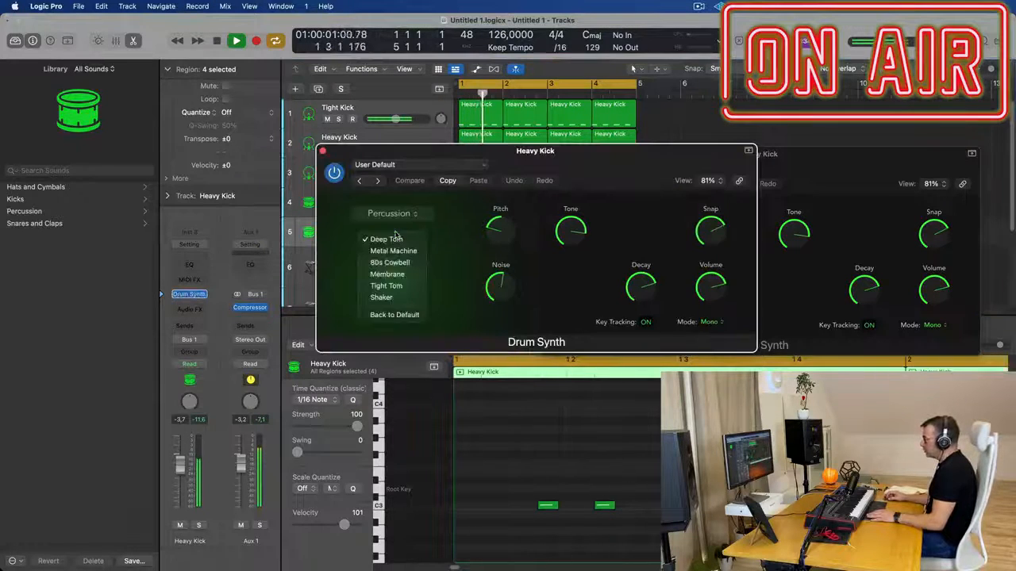
{"action": "left_click", "coordinate": [386, 286]}
{"action": "left_click_drag", "start_coordinate": [607, 152], "coordinate": [665, 277]}
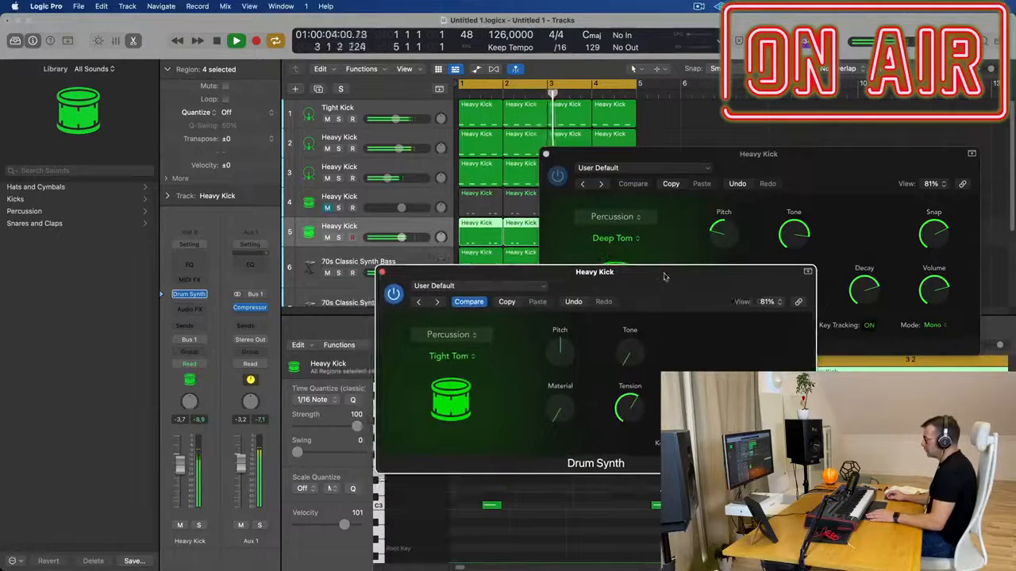
{"action": "left_click", "coordinate": [509, 288]}
{"action": "left_click", "coordinate": [581, 281]}
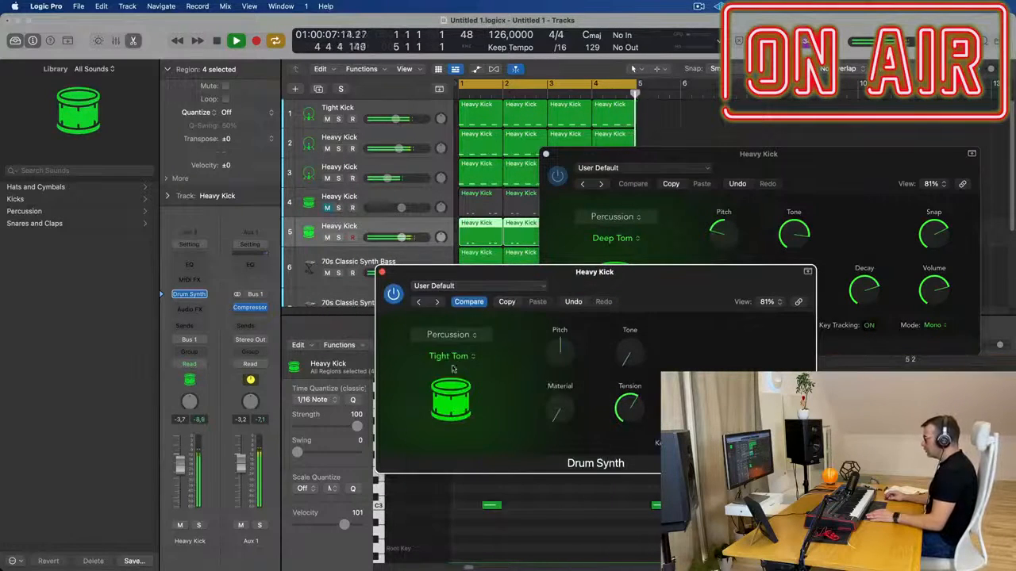
Change the duplicate track's percussion sound to Membrane and close the original tom's Drum Synth window
{"action": "left_click", "coordinate": [456, 355]}
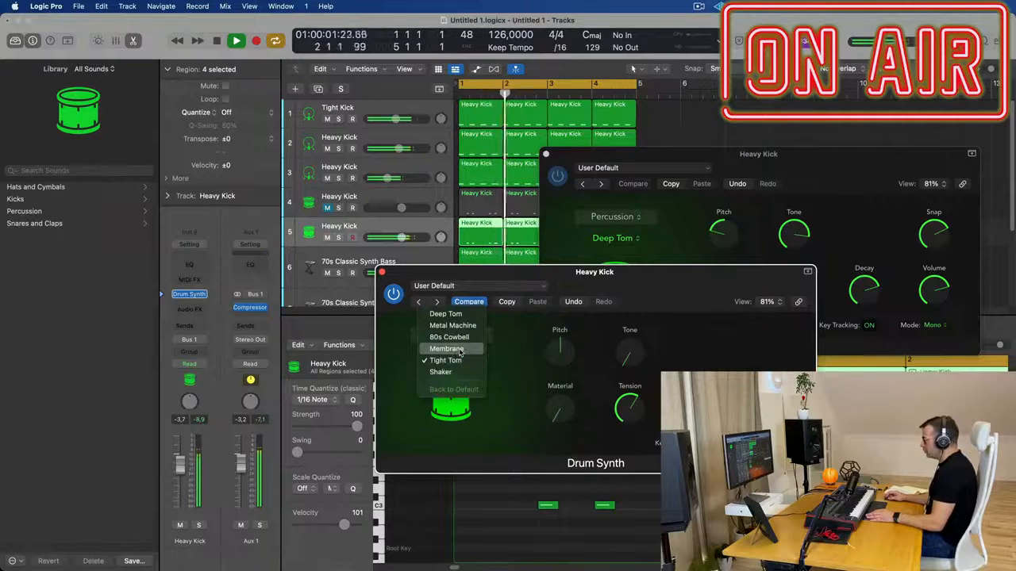
{"action": "left_click", "coordinate": [460, 352]}
{"action": "left_click_drag", "start_coordinate": [551, 291], "coordinate": [443, 313]}
{"action": "left_click_drag", "start_coordinate": [766, 174], "coordinate": [697, 193]}
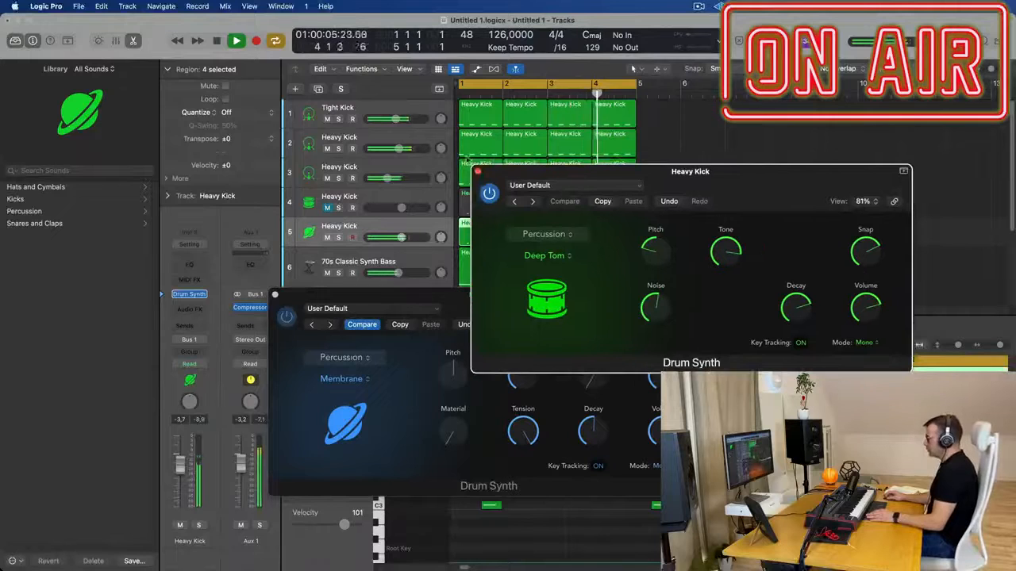
{"action": "left_click", "coordinate": [477, 171]}
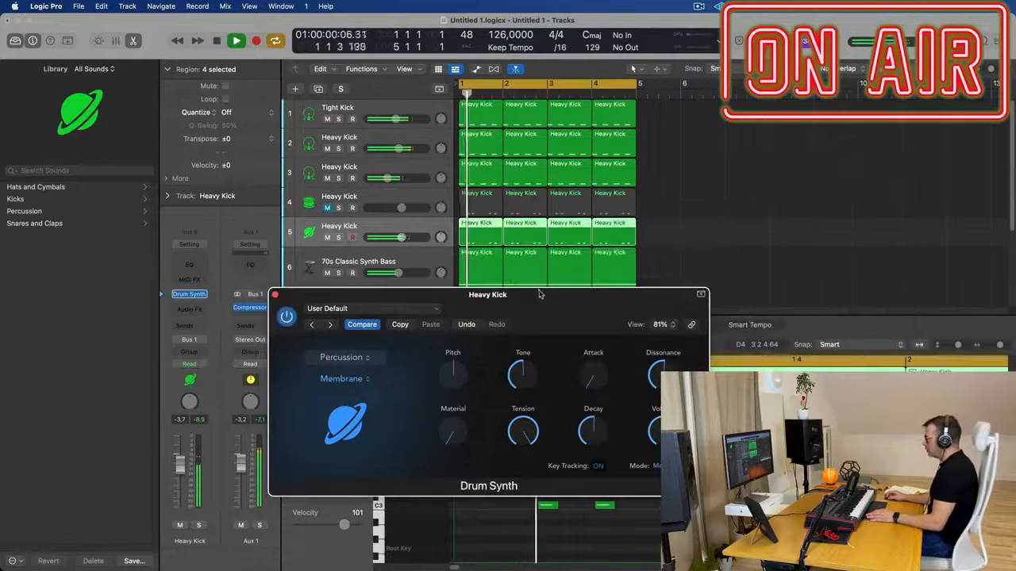
Set the Membrane track's volume to -4.4 dB and unmute the Deep Tom track
{"action": "left_click_drag", "start_coordinate": [357, 294], "coordinate": [492, 305]}
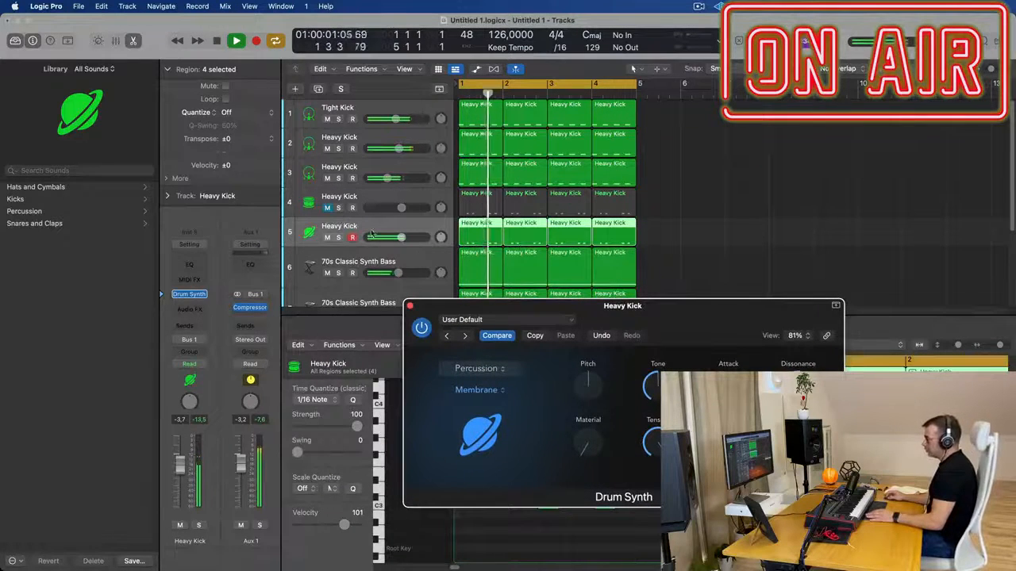
{"action": "left_click", "coordinate": [219, 463]}
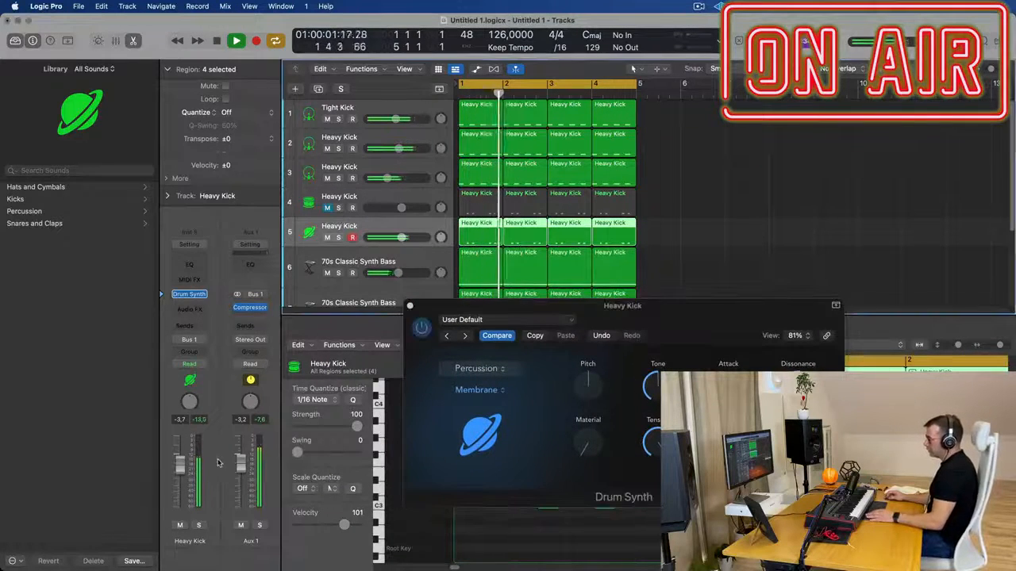
{"action": "left_click", "coordinate": [326, 207]}
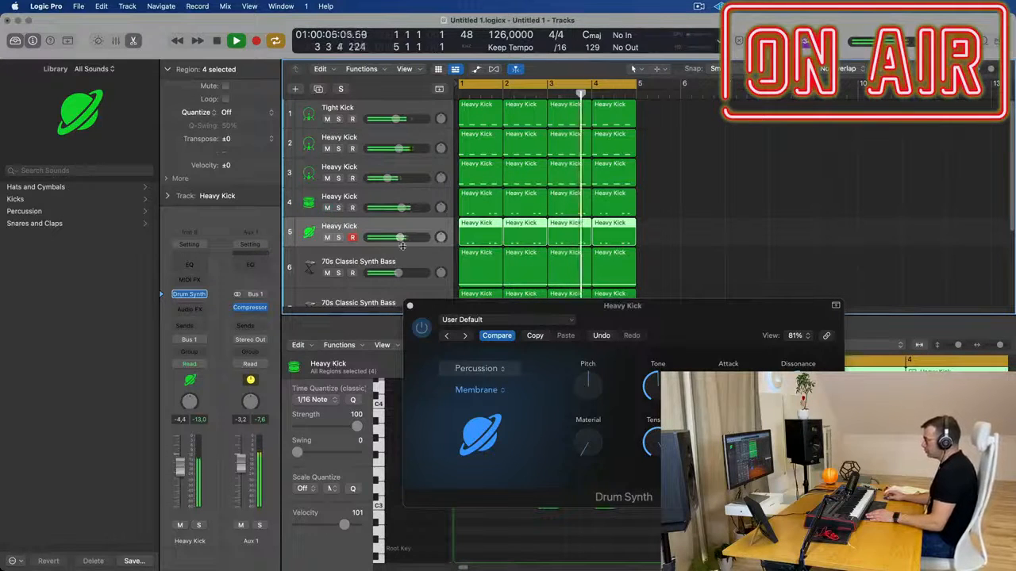
{"action": "left_click_drag", "start_coordinate": [506, 316], "coordinate": [743, 274]}
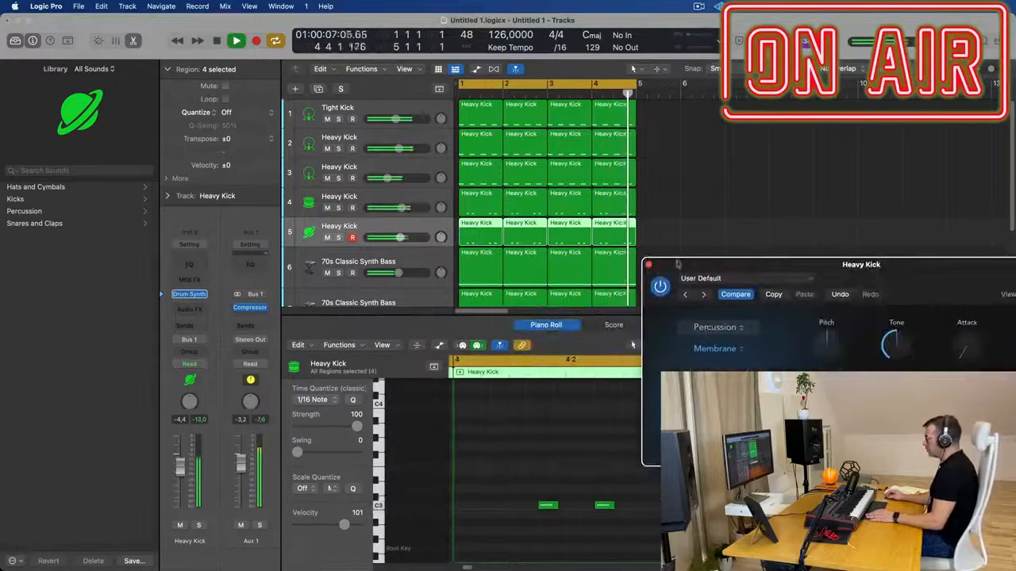
{"action": "left_click_drag", "start_coordinate": [677, 262], "coordinate": [866, 240]}
Select the Deep Tom and Membrane tracks in the mixer and route both to Stereo Output instead of Bus 1
{"action": "left_click_drag", "start_coordinate": [668, 198], "coordinate": [471, 227]}
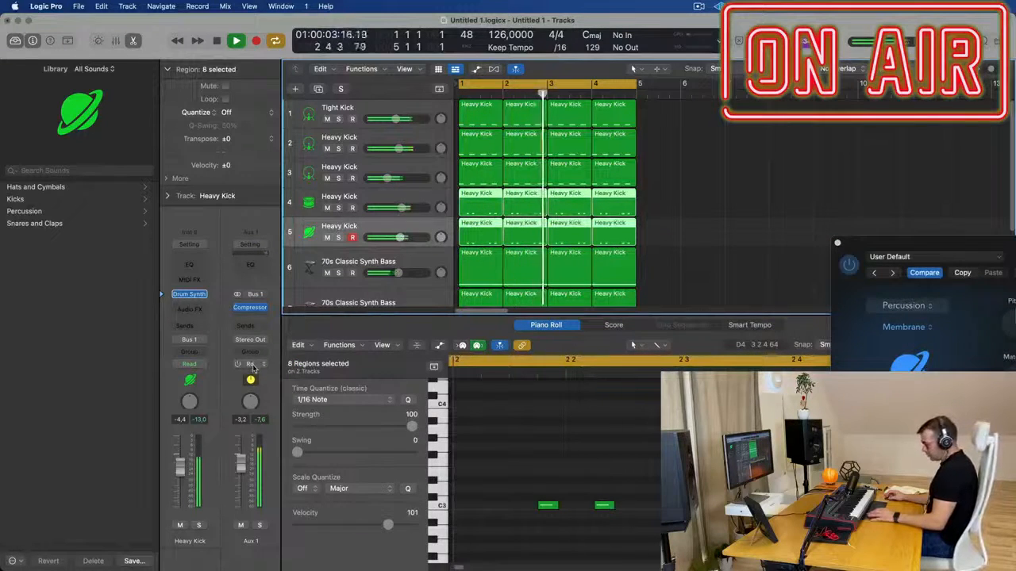
{"action": "key", "text": "x"}
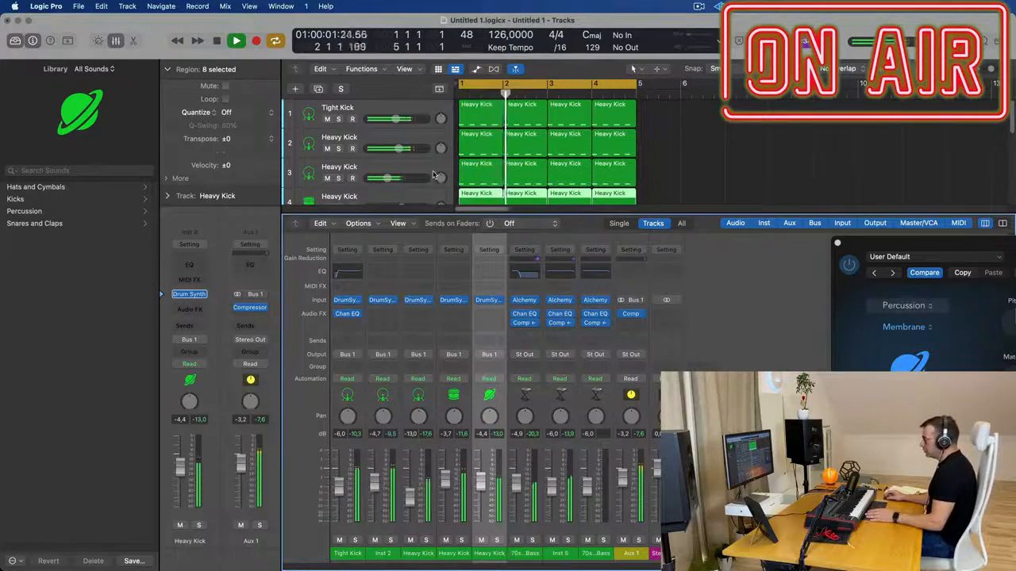
{"action": "scroll", "coordinate": [433, 175], "scroll_direction": "down", "scroll_amount": 5}
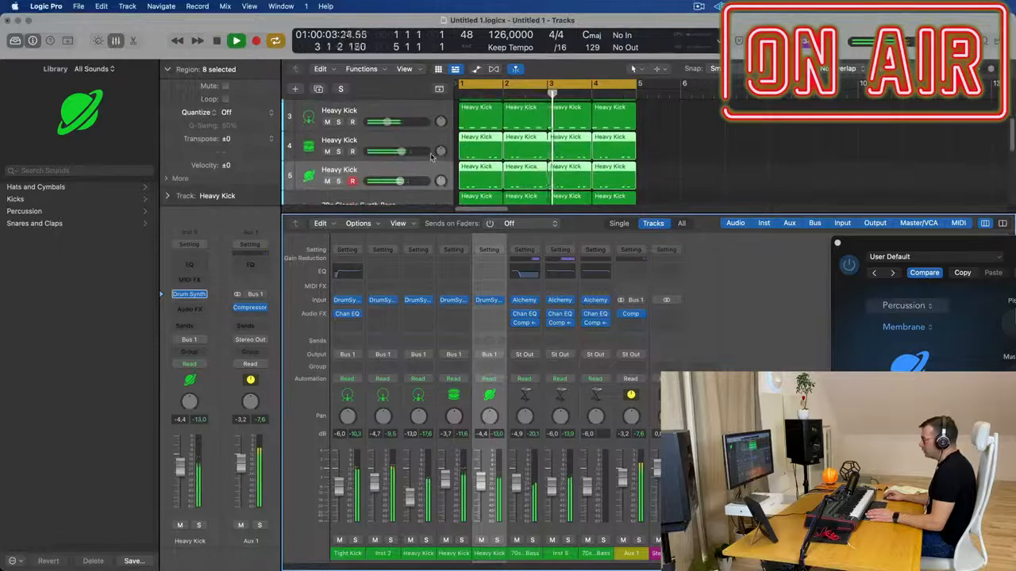
{"action": "left_click", "coordinate": [431, 144]}
{"action": "left_click", "coordinate": [429, 176], "text": "shift"}
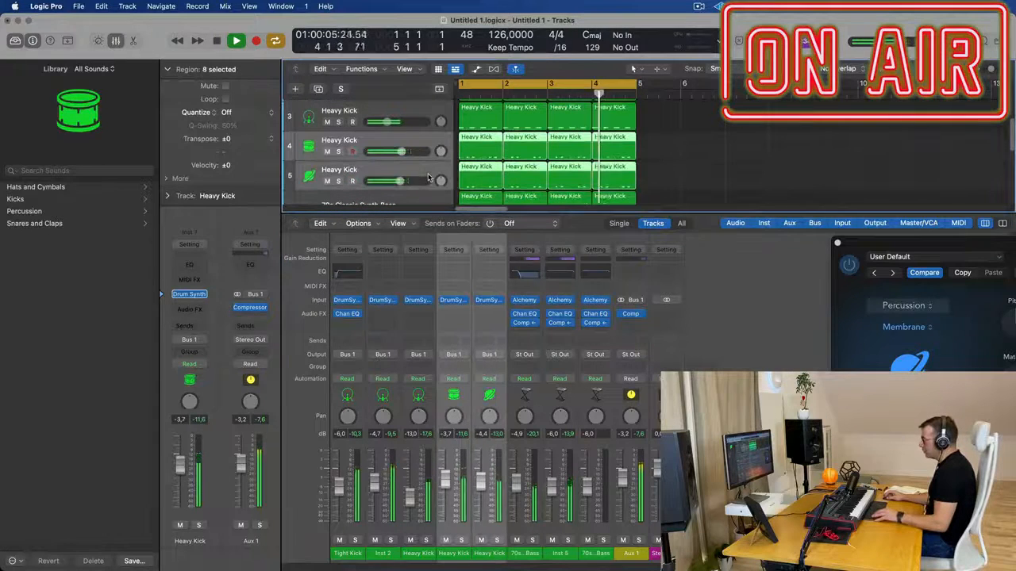
{"action": "left_click", "coordinate": [489, 356]}
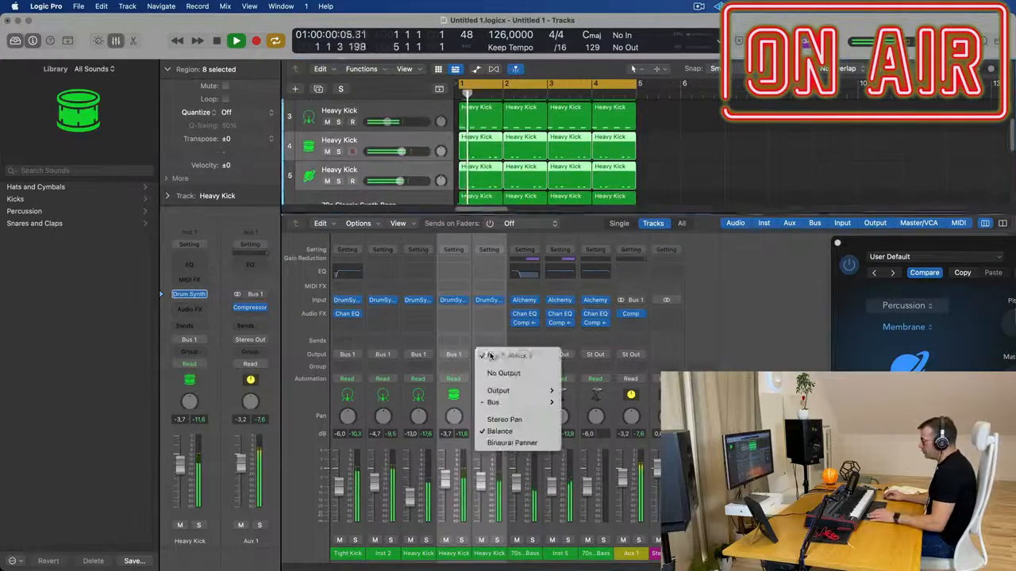
{"action": "mouse_move", "coordinate": [508, 390]}
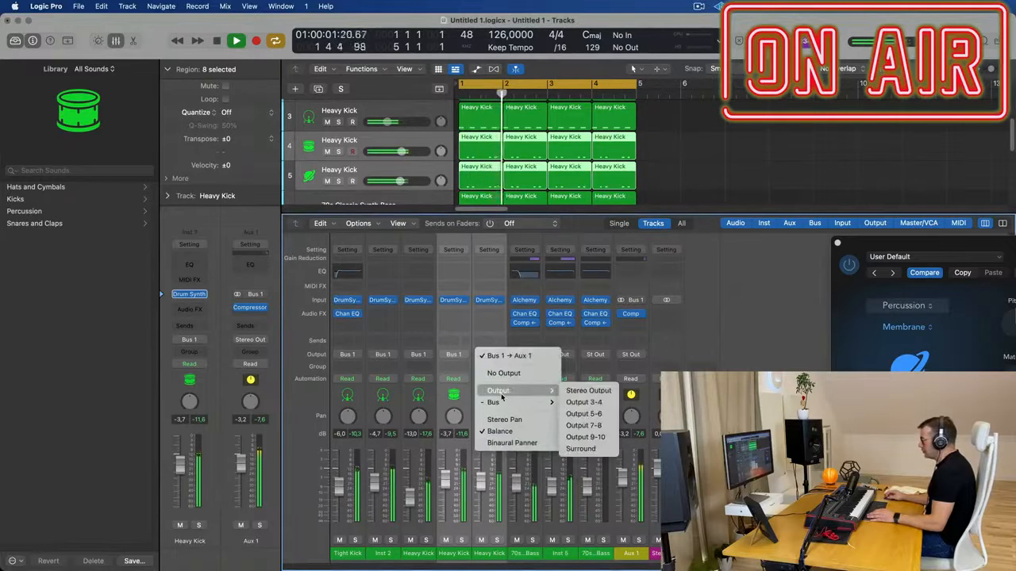
{"action": "left_click", "coordinate": [587, 390]}
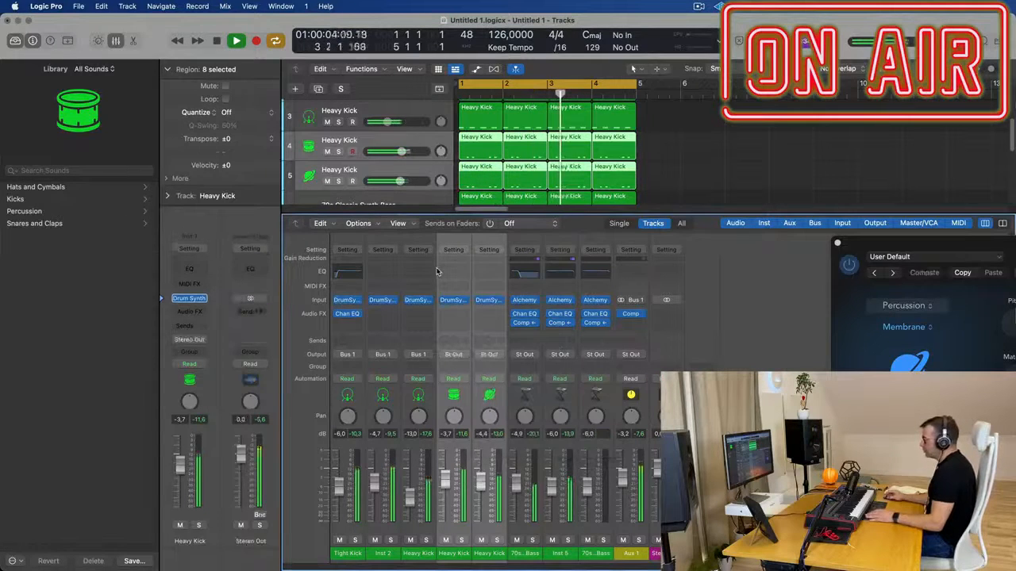
Lower the Deep Tom and Membrane tracks together to -8.4 dB and -9.0 dB, and close Drum Synth and the mixer
{"action": "left_click_drag", "start_coordinate": [908, 243], "coordinate": [511, 227]}
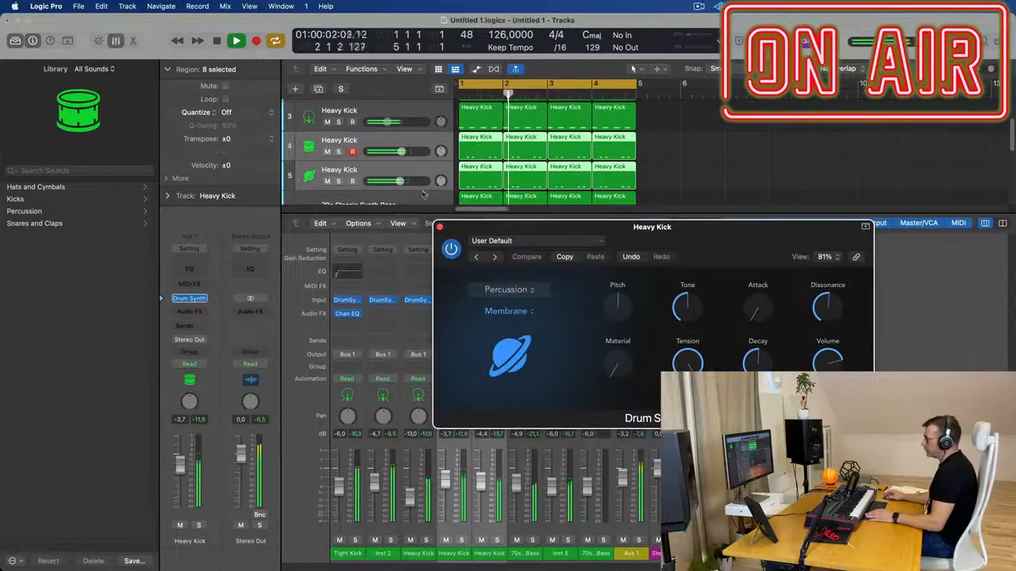
{"action": "mouse_move", "coordinate": [405, 156]}
{"action": "left_mouse_down"}
{"action": "mouse_move", "coordinate": [366, 152]}
{"action": "mouse_move", "coordinate": [395, 153]}
{"action": "left_mouse_up"}
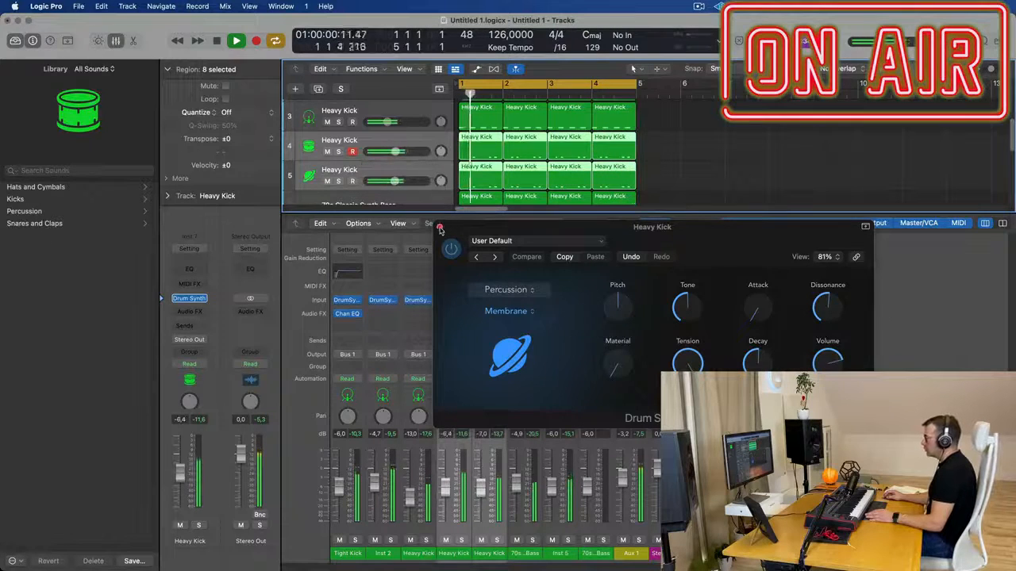
{"action": "left_click", "coordinate": [439, 228]}
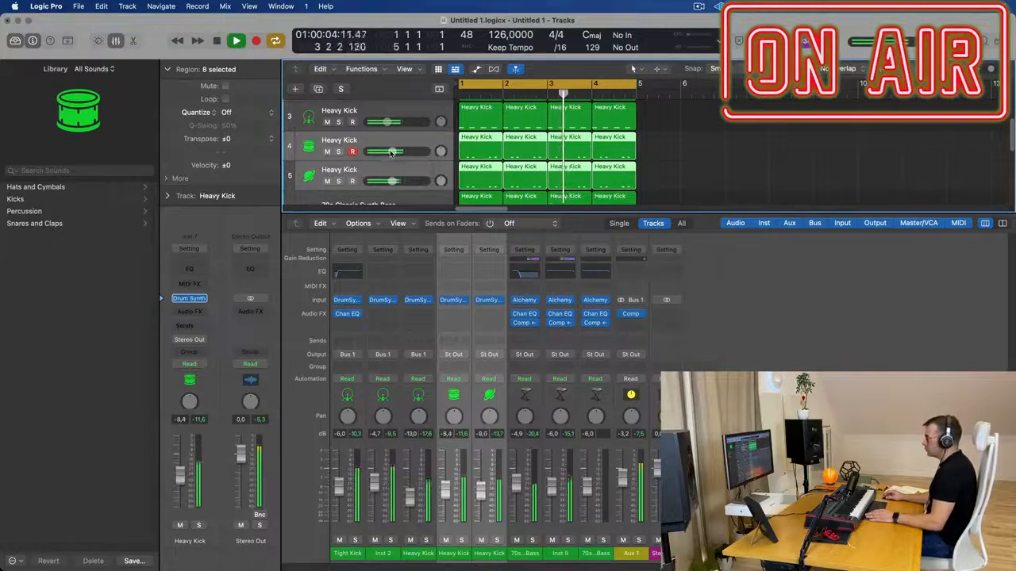
{"action": "key", "text": "x"}
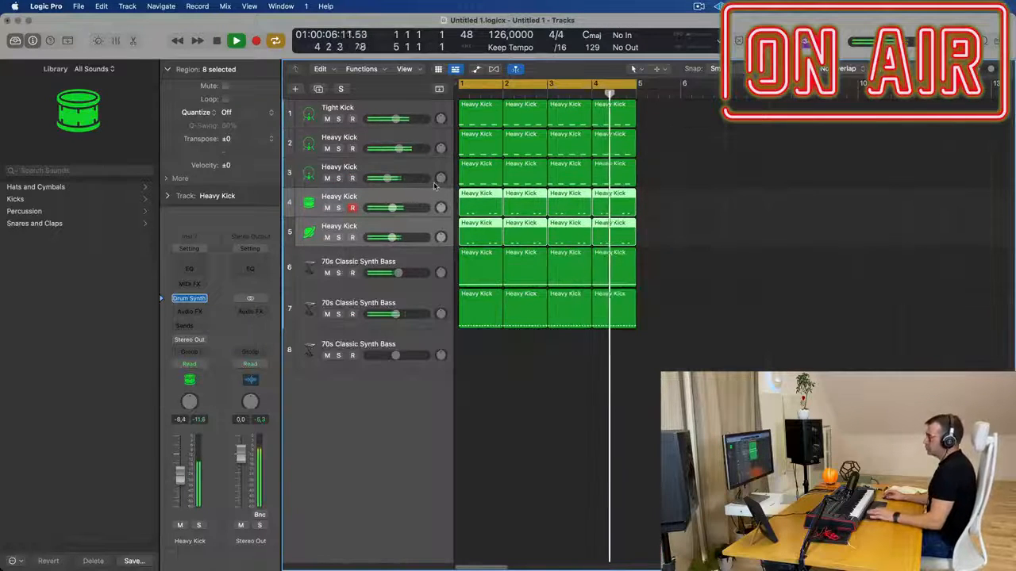
{"action": "left_click", "coordinate": [422, 235]}
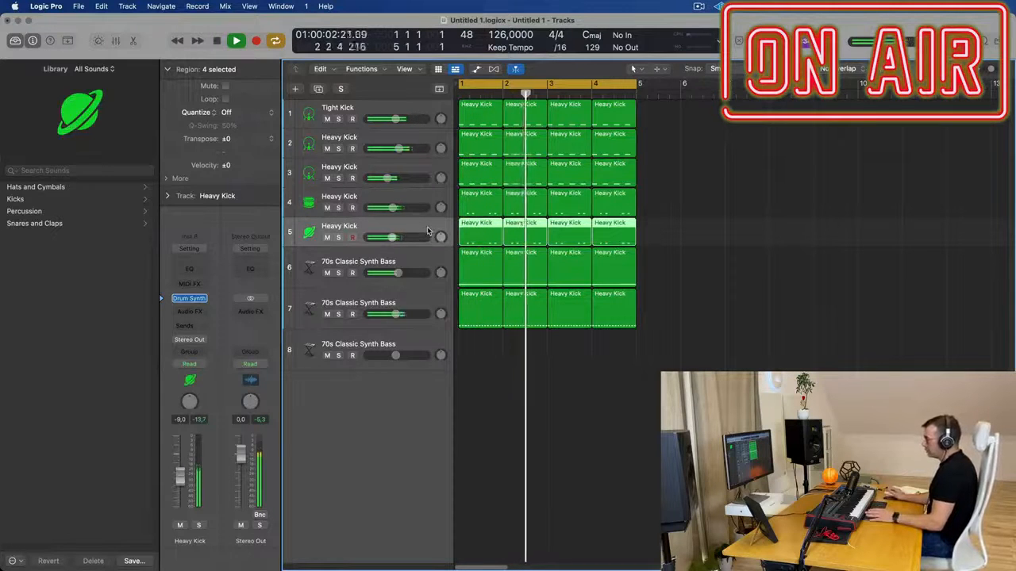
Replace Alchemy with Drum Machine Designer on the empty third 70s Classic Synth Bass track
{"action": "left_click", "coordinate": [402, 362]}
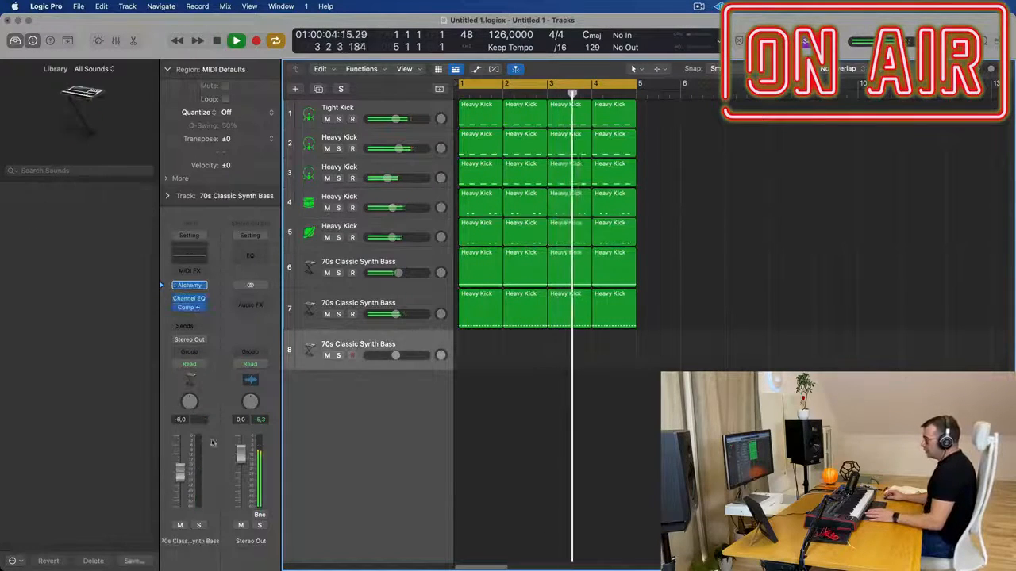
{"action": "left_click", "coordinate": [204, 285]}
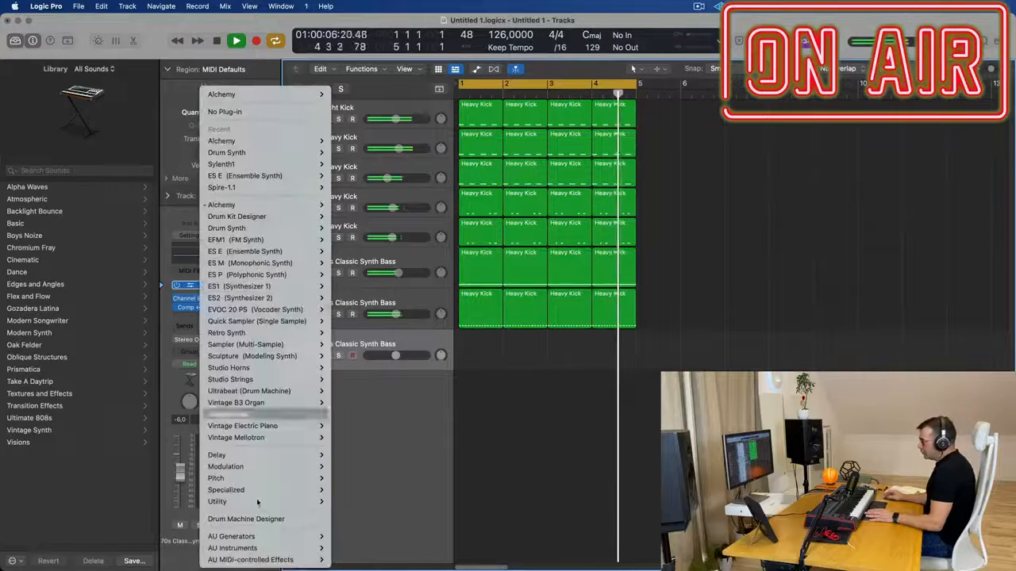
{"action": "left_click", "coordinate": [248, 519]}
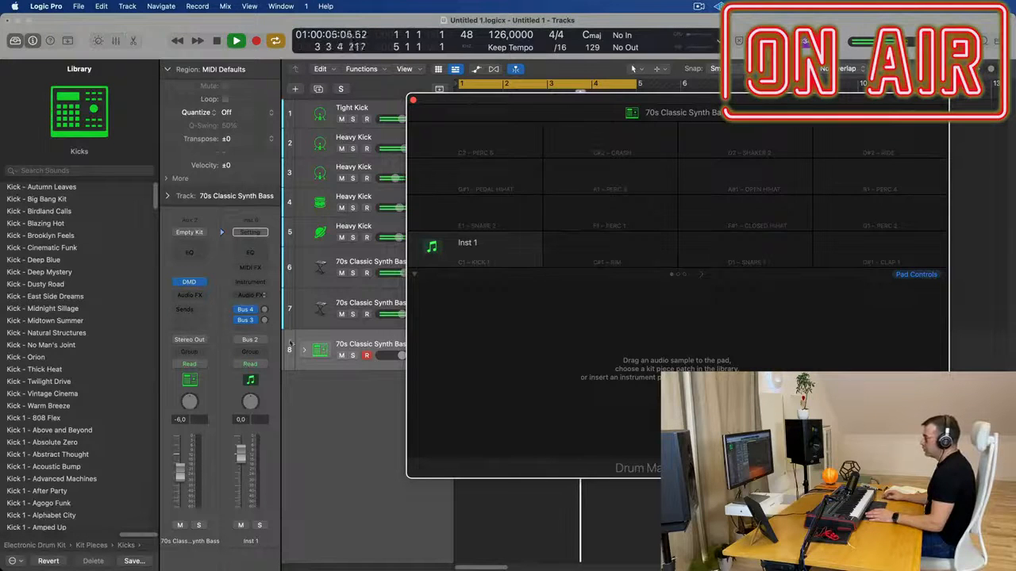
Load the Roland TR-909 electronic drum kit onto the Drum Machine Designer track and move its window clear of the arrangement
{"action": "left_click", "coordinate": [343, 342]}
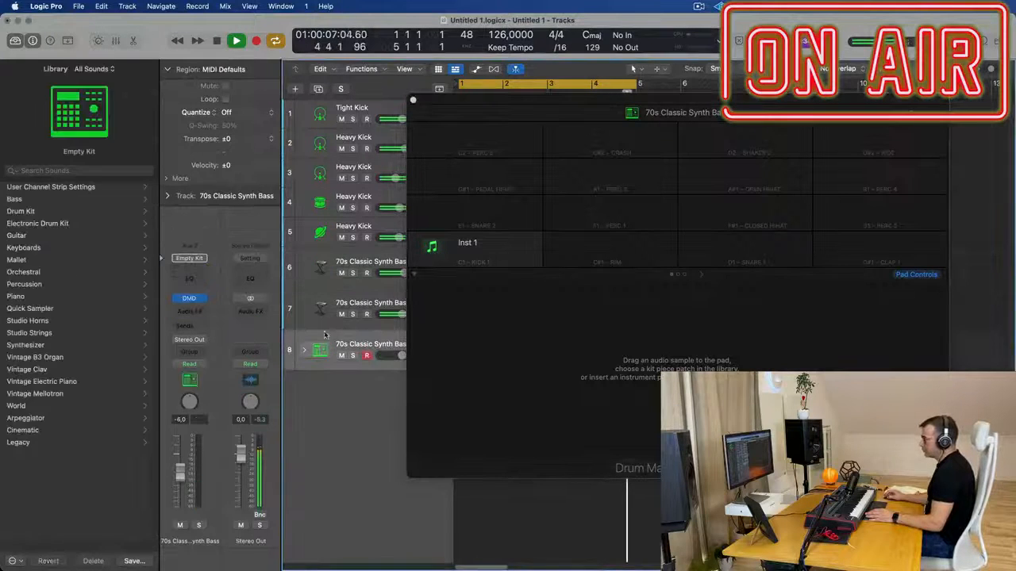
{"action": "left_click", "coordinate": [11, 223]}
{"action": "scroll", "coordinate": [81, 321], "scroll_direction": "down", "scroll_amount": 15}
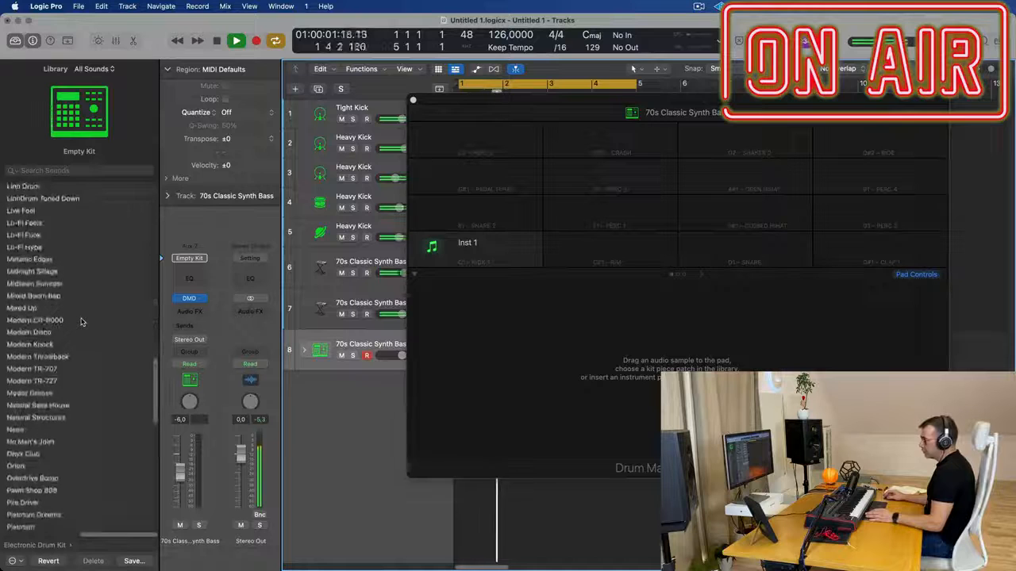
{"action": "scroll", "coordinate": [81, 321], "scroll_direction": "down", "scroll_amount": 6}
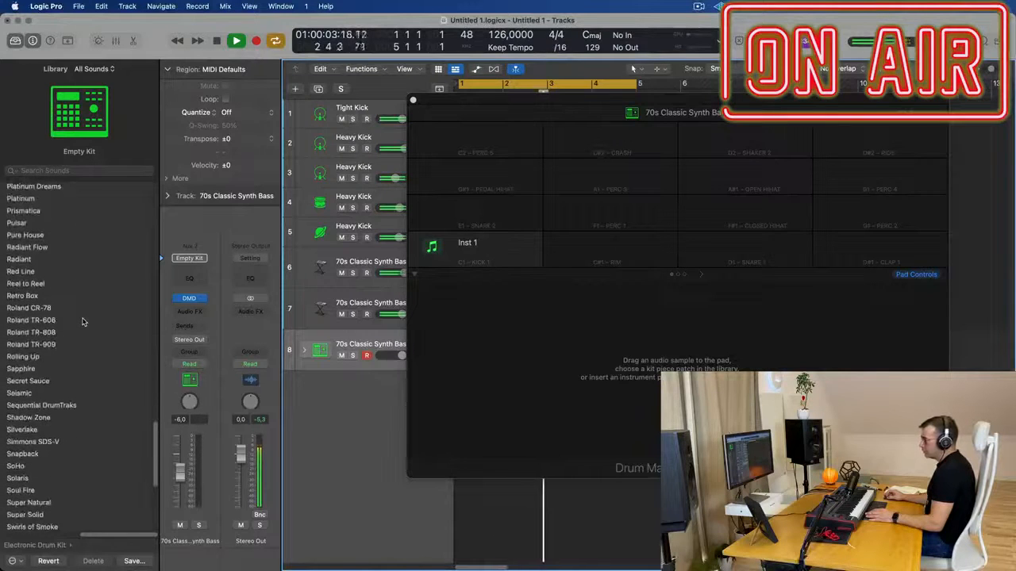
{"action": "left_click", "coordinate": [50, 347]}
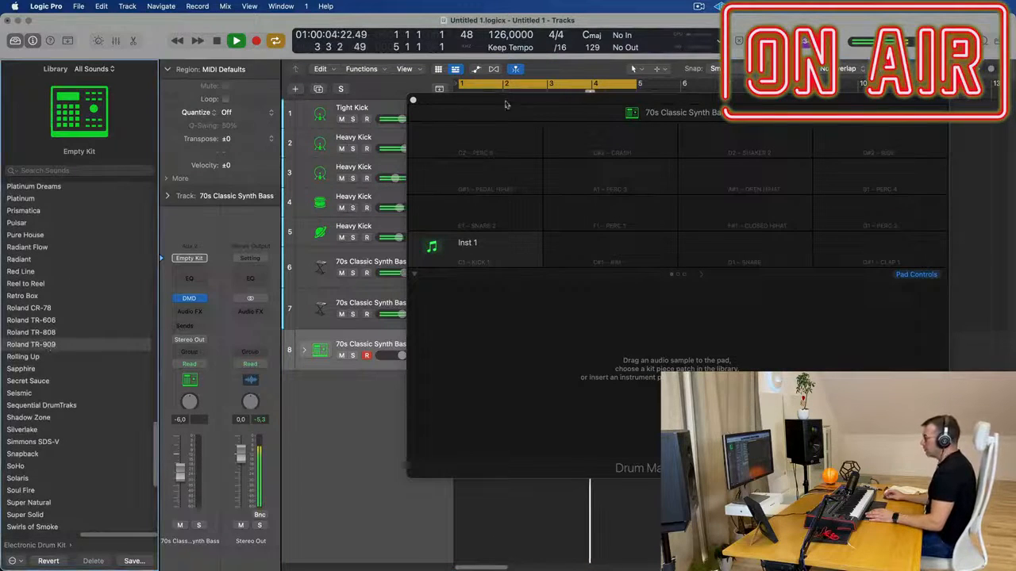
{"action": "left_click_drag", "start_coordinate": [526, 101], "coordinate": [854, 161]}
Copy the bar 1 Heavy Kick region from track 5 onto the Tom Low subtrack of the expanded TR-909 kit
{"action": "left_click", "coordinate": [476, 229]}
{"action": "left_click_drag", "start_coordinate": [476, 229], "coordinate": [474, 355]}
{"action": "left_click", "coordinate": [304, 350]}
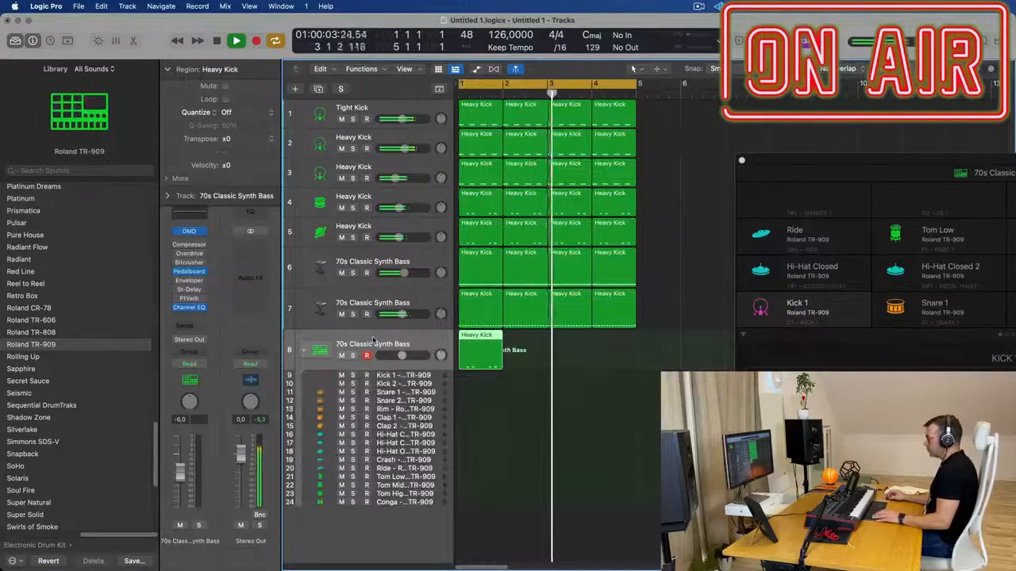
{"action": "key", "text": "space"}
{"action": "left_click_drag", "start_coordinate": [488, 339], "coordinate": [479, 477]}
{"action": "key", "text": "space"}
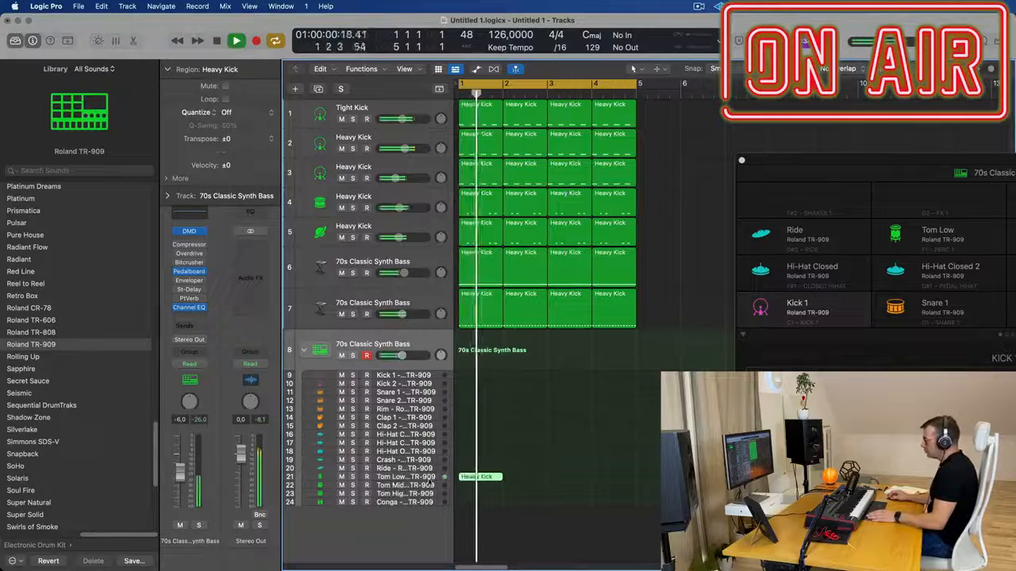
{"action": "left_click", "coordinate": [428, 477]}
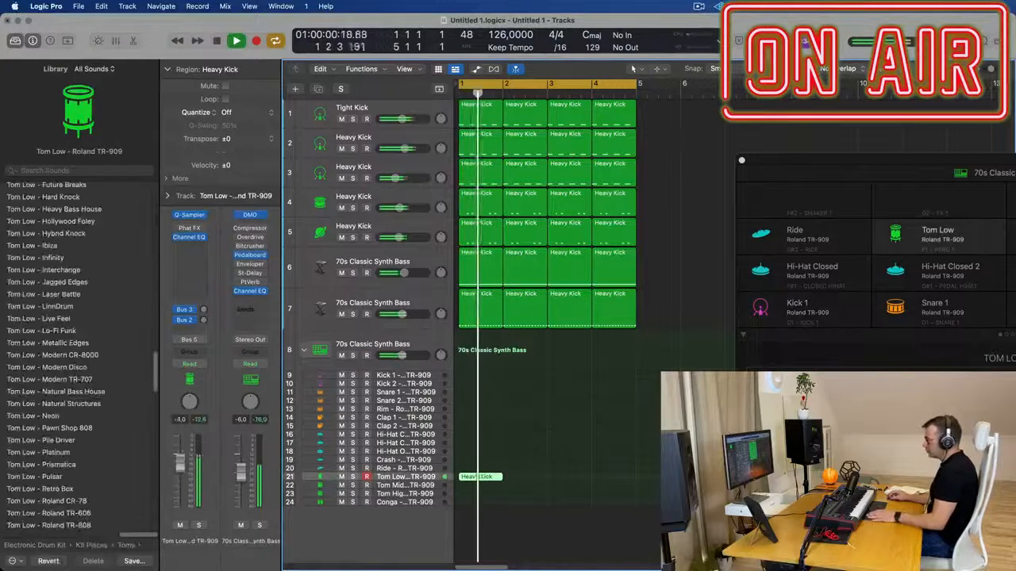
{"action": "key", "text": "space"}
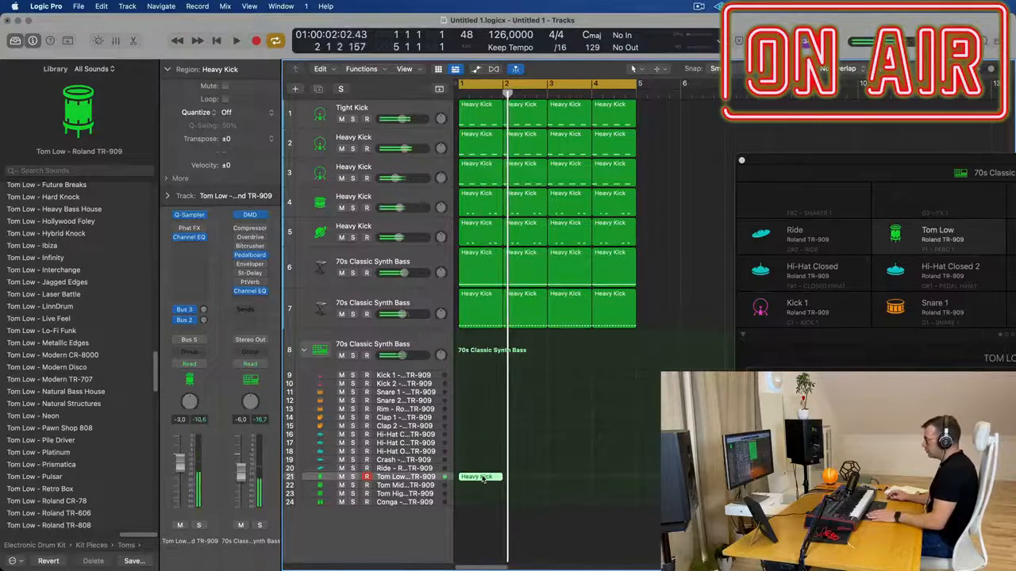
Transpose all the notes in the Tom Low region down by octaves in the Piano Roll
{"action": "double_click", "coordinate": [480, 477]}
{"action": "key", "text": "space"}
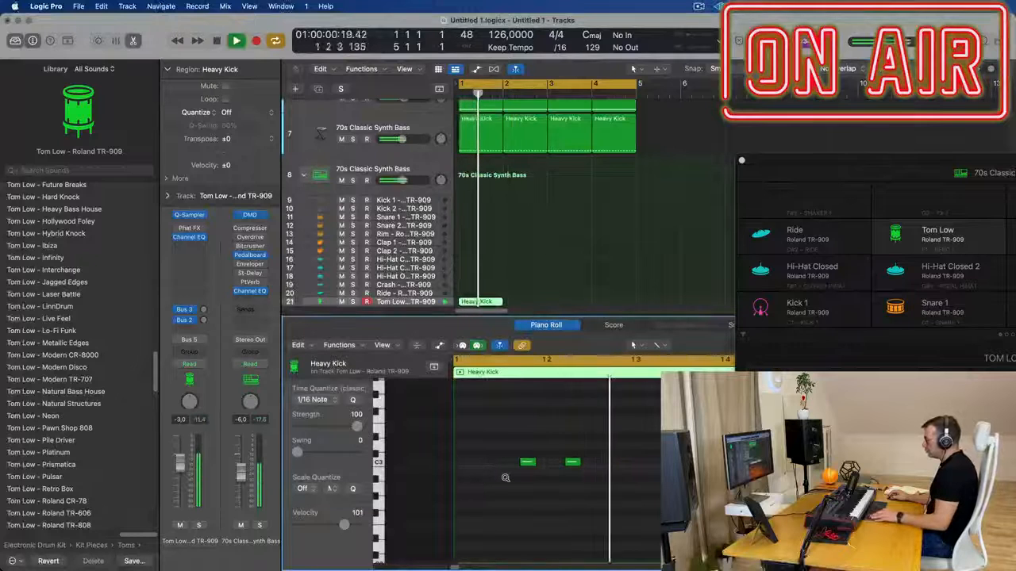
{"action": "left_click_drag", "start_coordinate": [491, 453], "coordinate": [699, 480]}
{"action": "key", "text": "alt+shift+Down"}
{"action": "scroll", "coordinate": [562, 479], "scroll_direction": "down", "scroll_amount": 5}
{"action": "scroll", "coordinate": [561, 479], "scroll_direction": "down", "scroll_amount": 1}
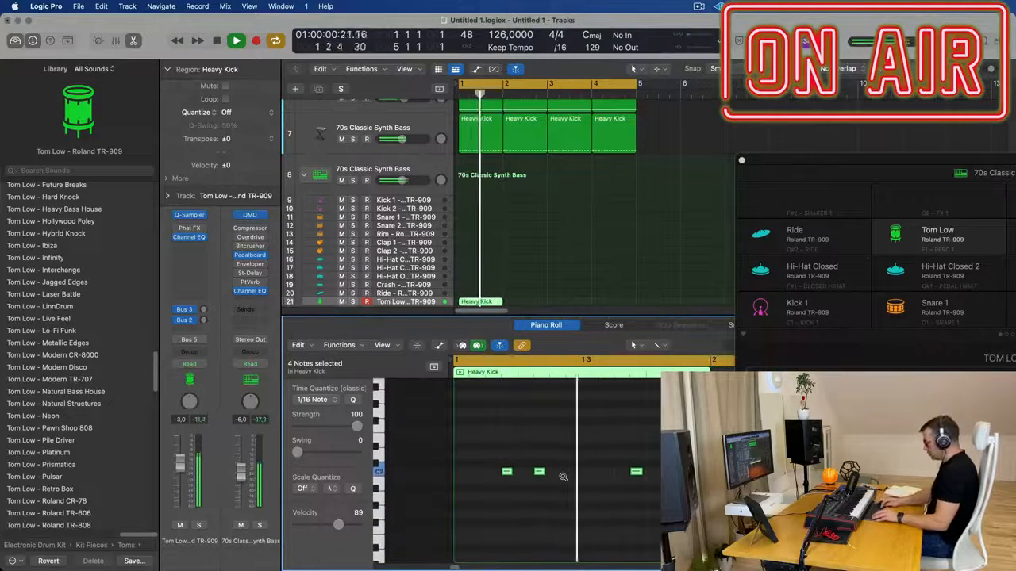
{"action": "scroll", "coordinate": [555, 234], "scroll_direction": "down", "scroll_amount": 5}
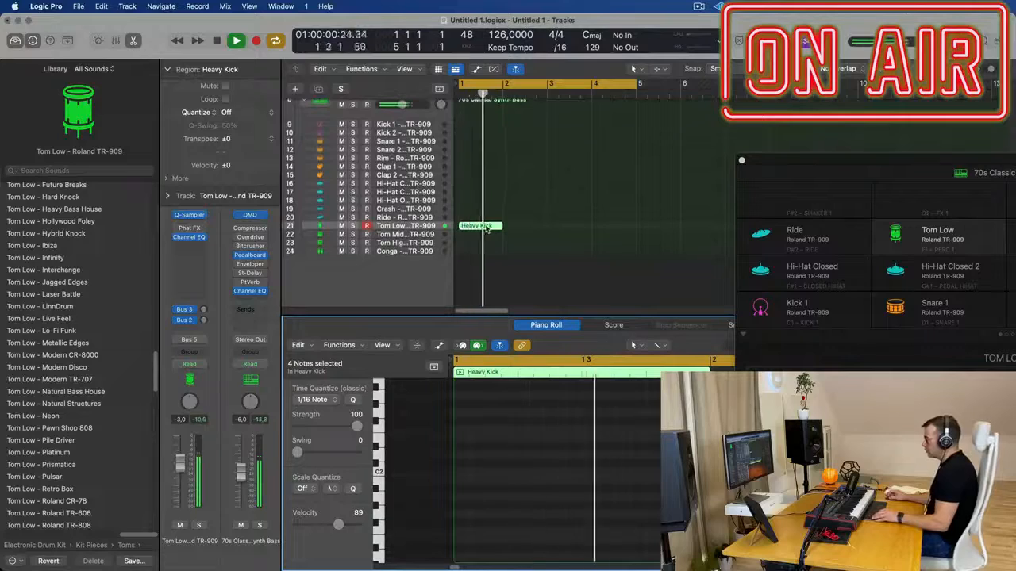
{"action": "double_click", "coordinate": [487, 229]}
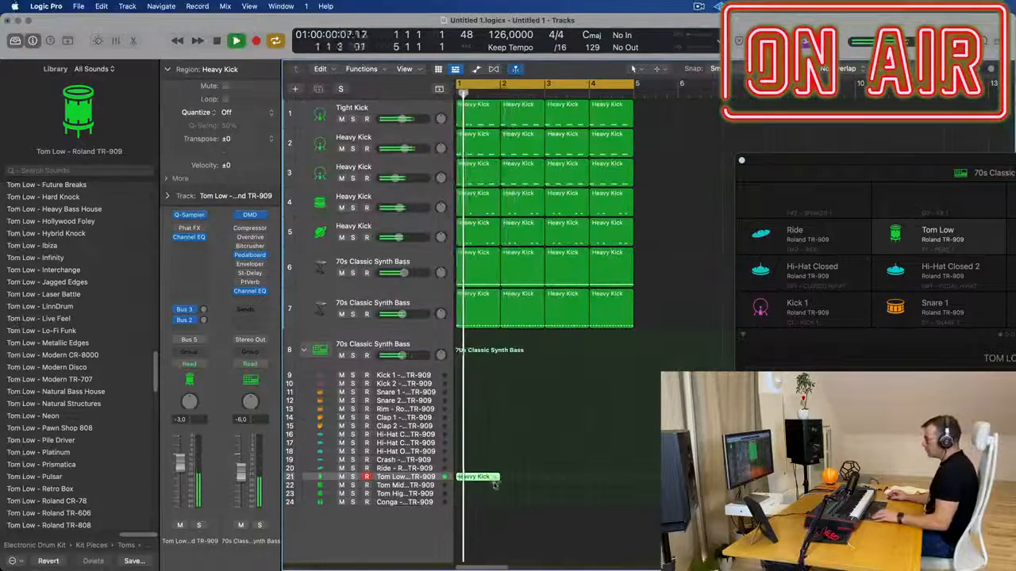
Move the four Tom Low notes an eighth note earlier on C1
{"action": "double_click", "coordinate": [482, 477]}
{"action": "key", "text": "space"}
{"action": "left_click_drag", "start_coordinate": [507, 464], "coordinate": [445, 452]}
{"action": "key", "text": "space"}
{"action": "key", "text": "space"}
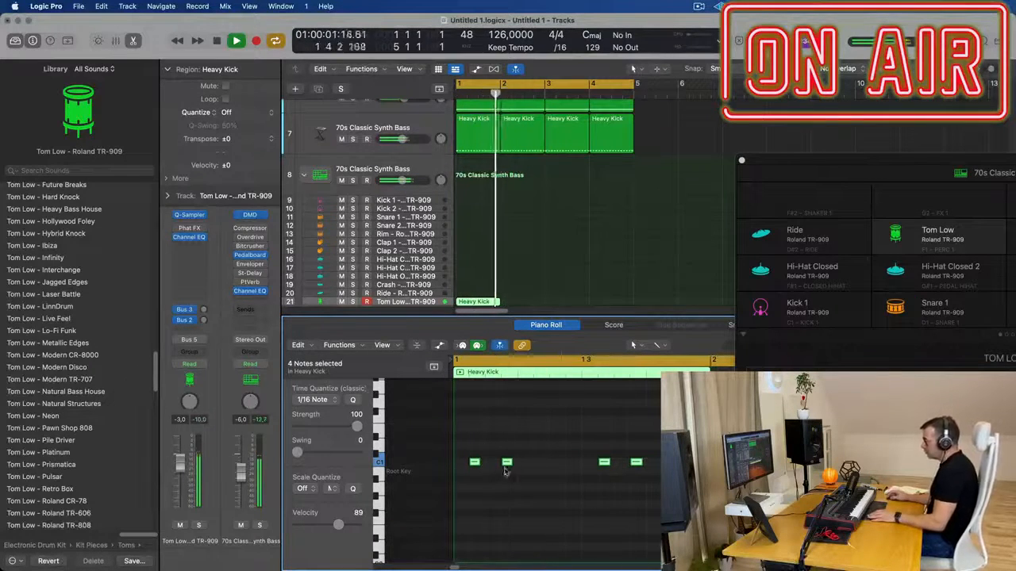
Lower the Tom Low track's volume to -7.8 dB and repeat its region three times to fill bars 1 to 4
{"action": "left_click_drag", "start_coordinate": [179, 470], "coordinate": [179, 483]}
{"action": "scroll", "coordinate": [494, 299], "scroll_direction": "down", "scroll_amount": 1}
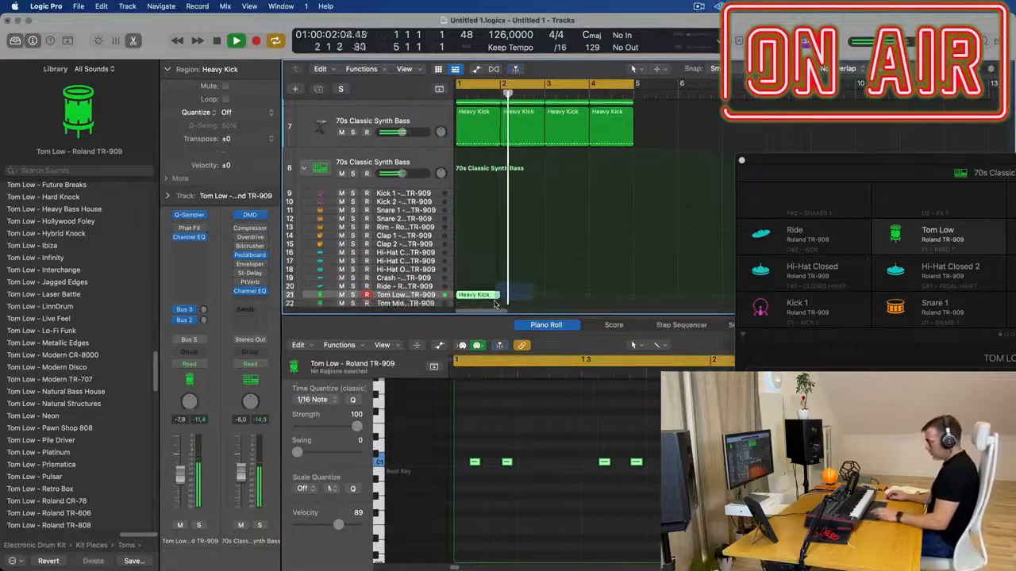
{"action": "key", "text": "super+r"}
{"action": "key", "text": "super+r"}
{"action": "key", "text": "super+r"}
{"action": "key", "text": "super+r"}
{"action": "key", "text": "Return"}
{"action": "key", "text": "Delete"}
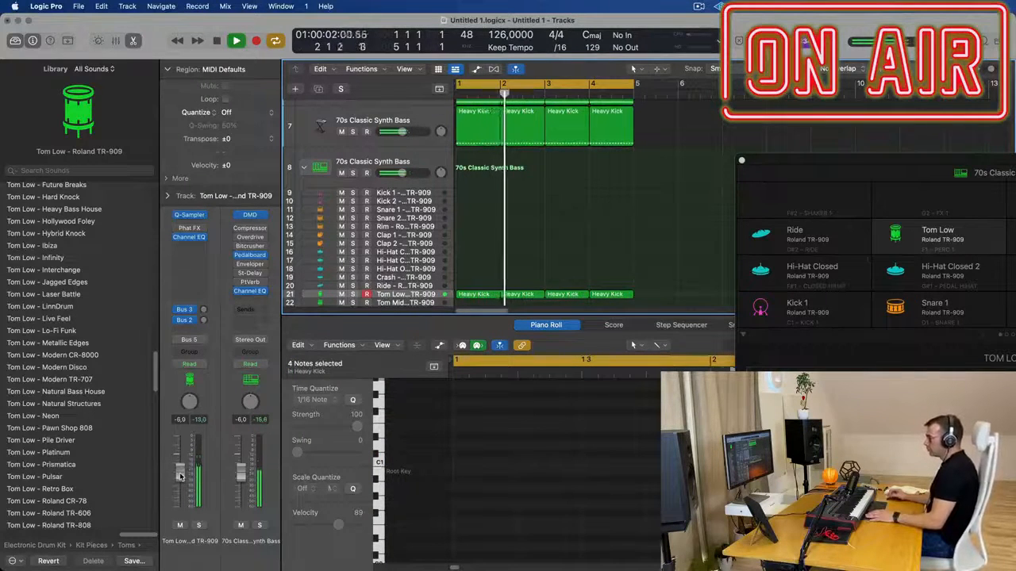
Raise Tom Low's Bus 2 send and balance the Delay aux at 3.4 dB against Tom Low at -6.0 dB
{"action": "left_click_drag", "start_coordinate": [180, 474], "coordinate": [177, 482]}
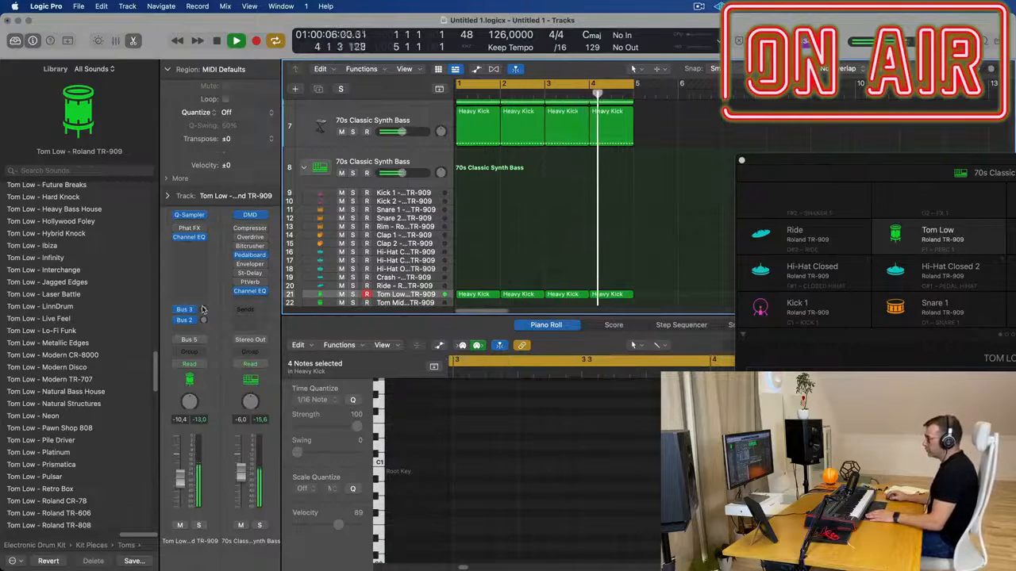
{"action": "left_click", "coordinate": [203, 310]}
{"action": "left_click", "coordinate": [203, 320]}
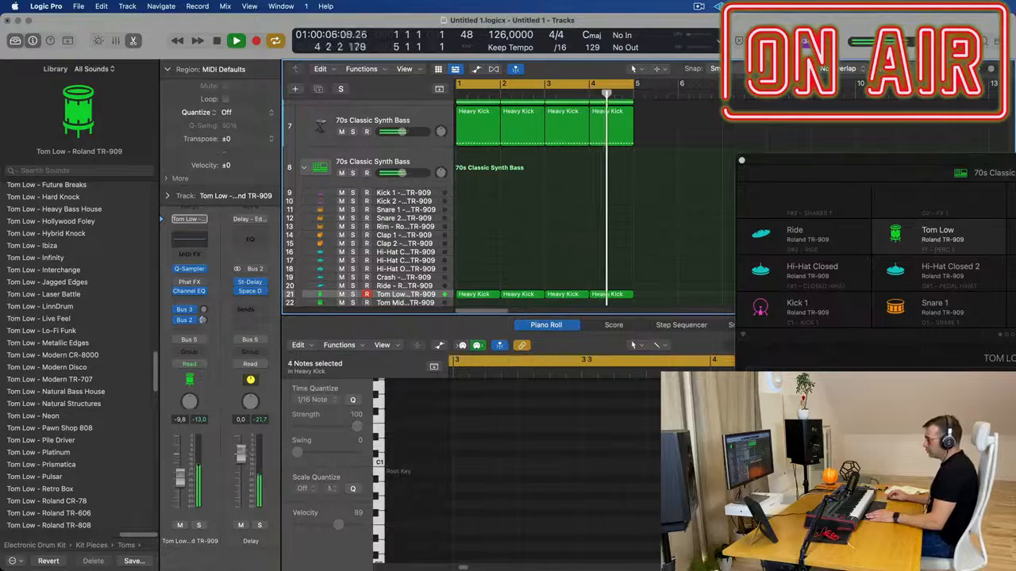
{"action": "left_click_drag", "start_coordinate": [244, 446], "coordinate": [245, 444]}
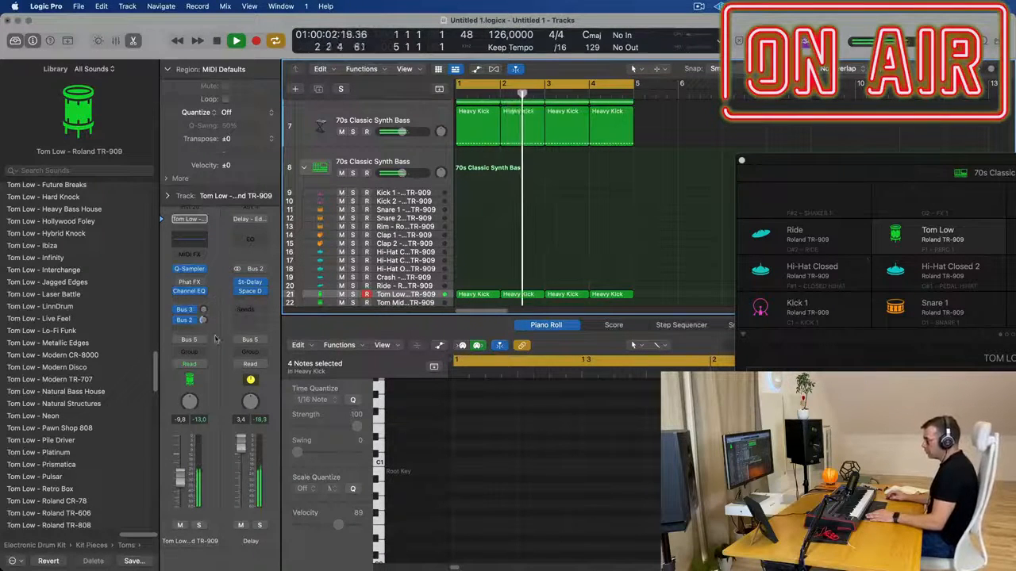
{"action": "left_click_drag", "start_coordinate": [182, 481], "coordinate": [181, 476]}
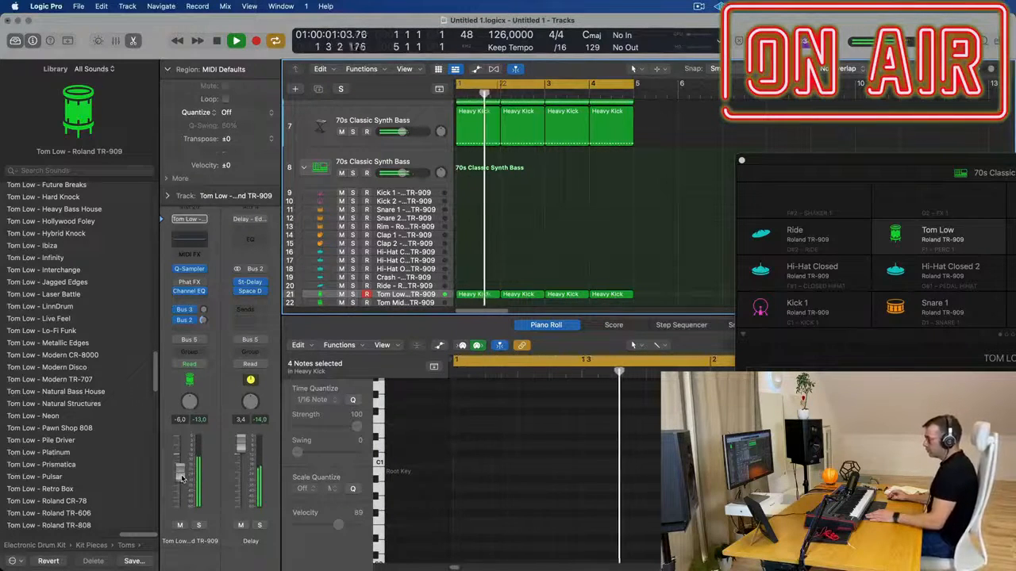
Solo the Delay aux for a short listen, and add a Channel EQ to it with a low cut removing the low end
{"action": "left_click", "coordinate": [258, 525]}
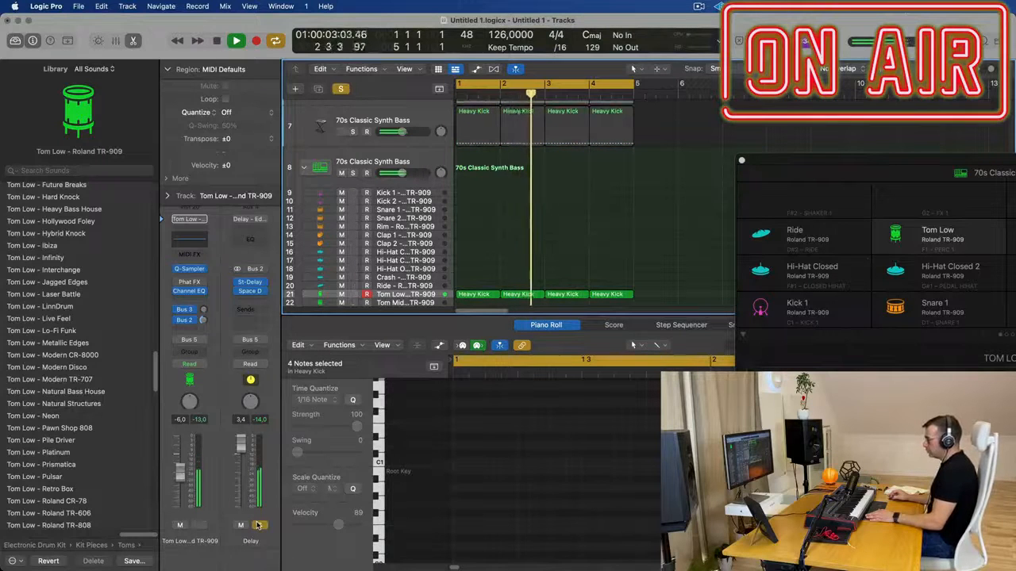
{"action": "left_click", "coordinate": [258, 526]}
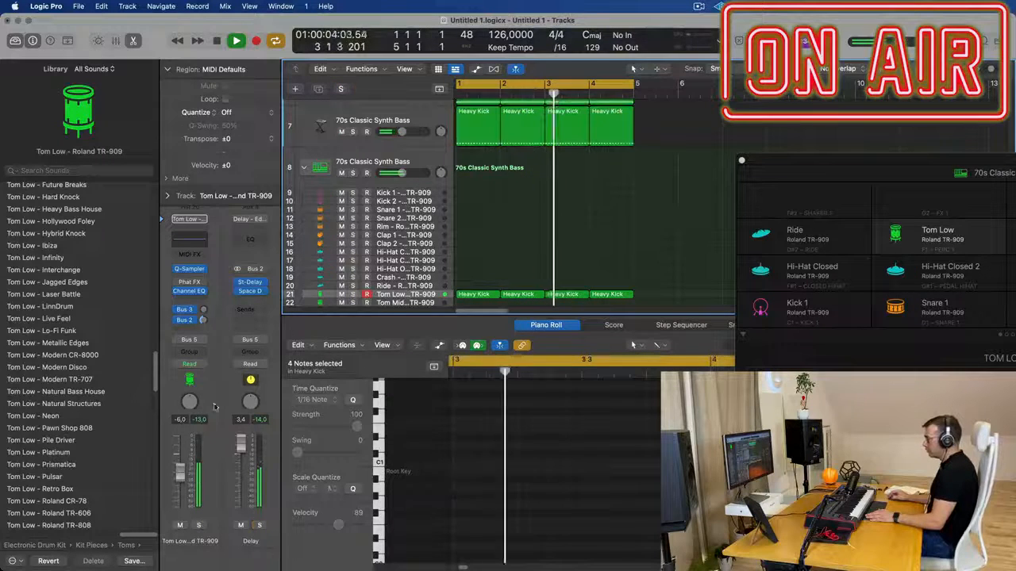
{"action": "left_click", "coordinate": [252, 238]}
{"action": "left_click_drag", "start_coordinate": [365, 304], "coordinate": [537, 297]}
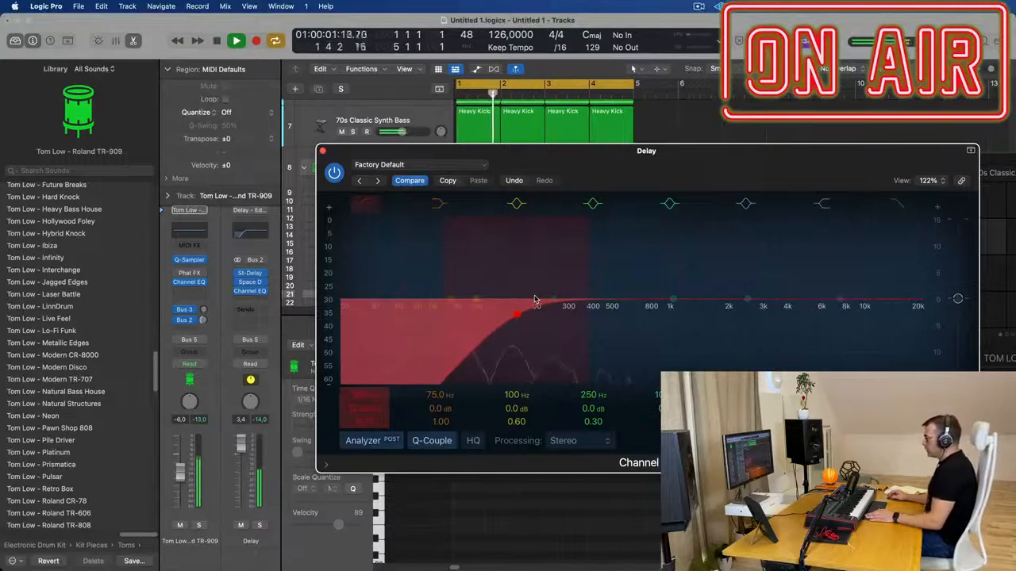
{"action": "left_click", "coordinate": [322, 151]}
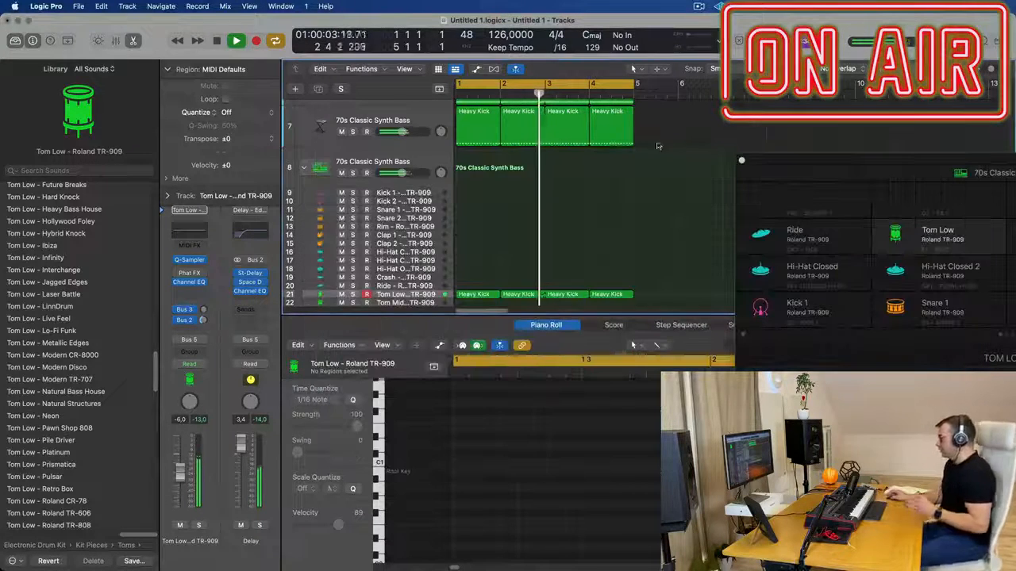